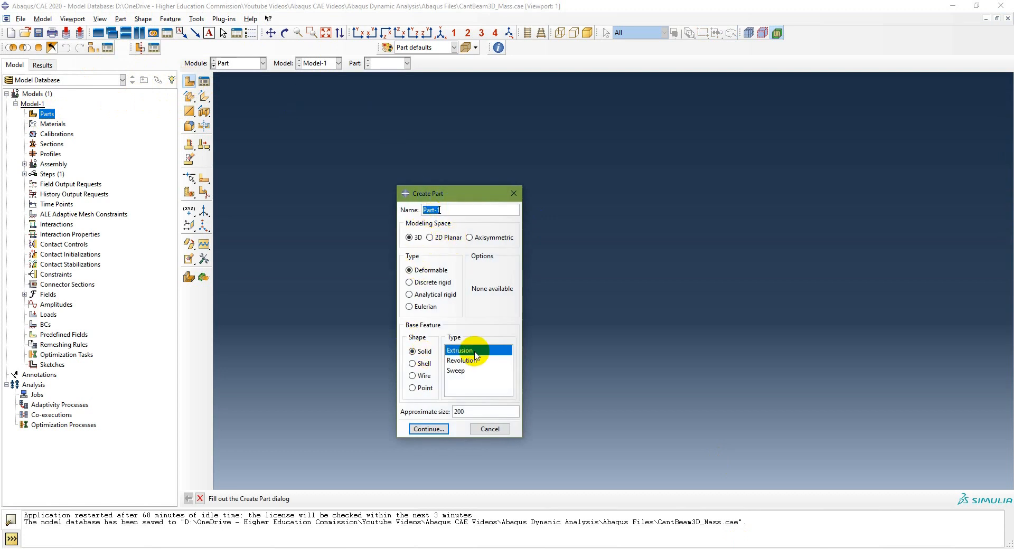
Start a 3D deformable solid extrusion part with an approximate size of 1
left_click_drag(465, 413, 448, 411)
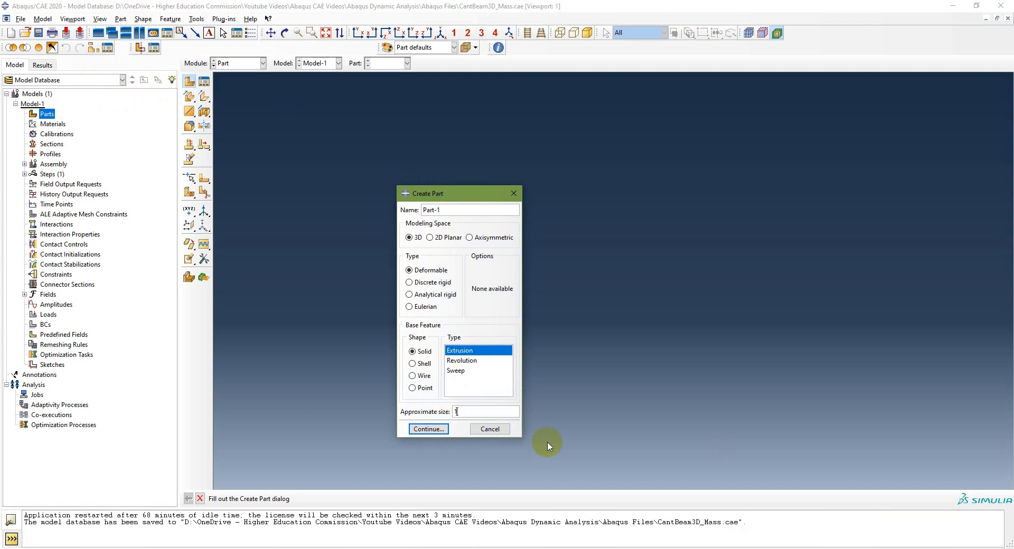
left_click(428, 429)
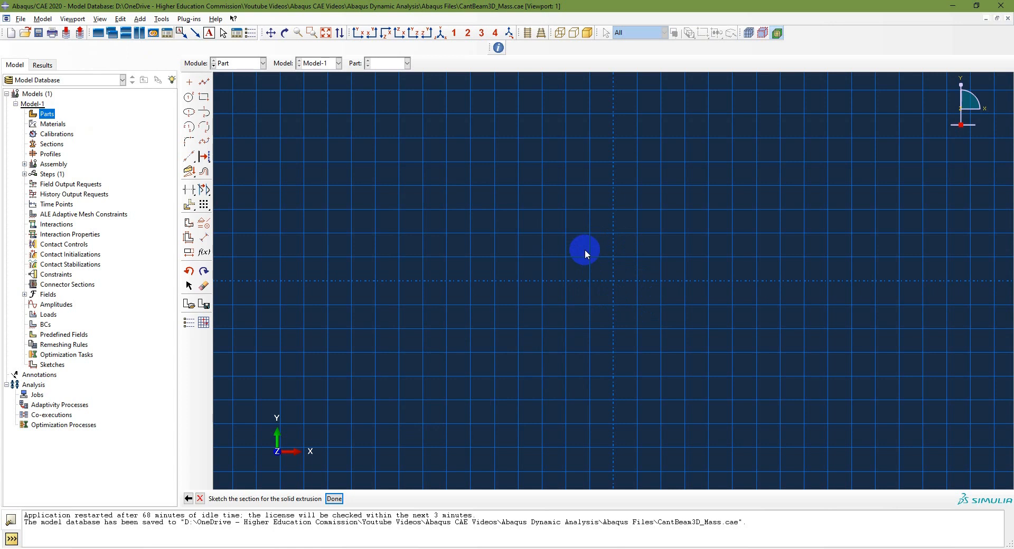
left_click(600, 548)
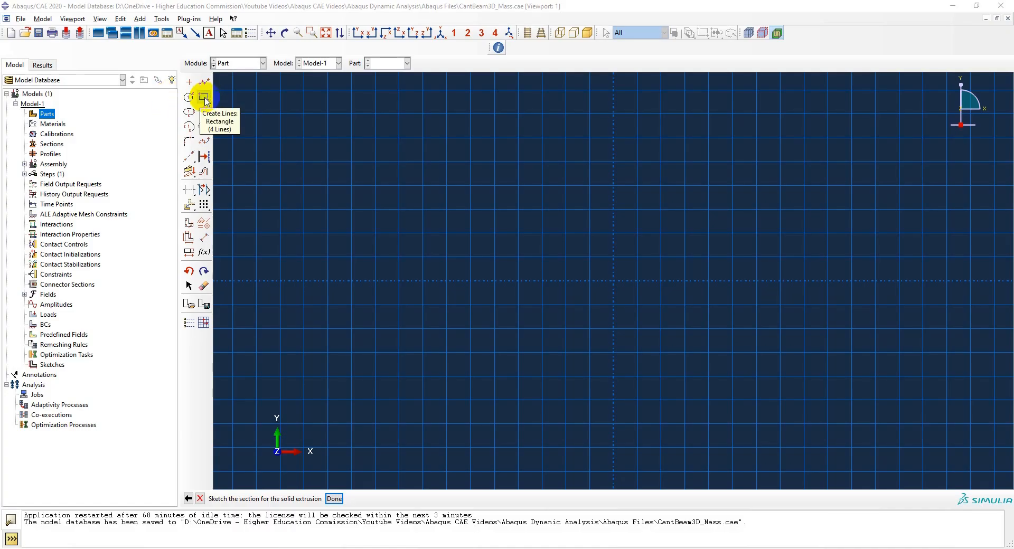
Sketch a rectangle around the origin, about 0.04 m wide and 0.03 m high
left_click(204, 97)
left_click(596, 263)
left_click(638, 293)
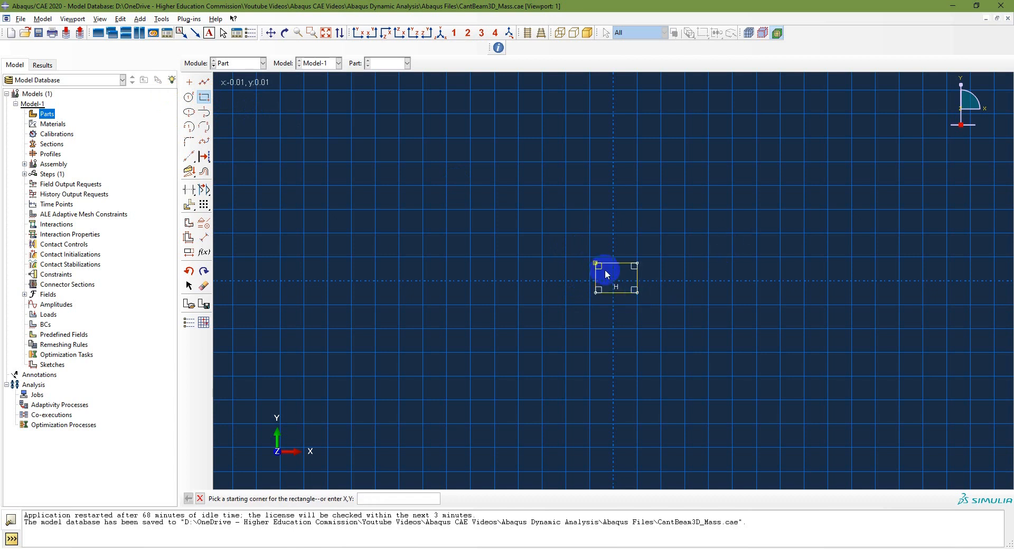
scroll(613, 290, "up", 5)
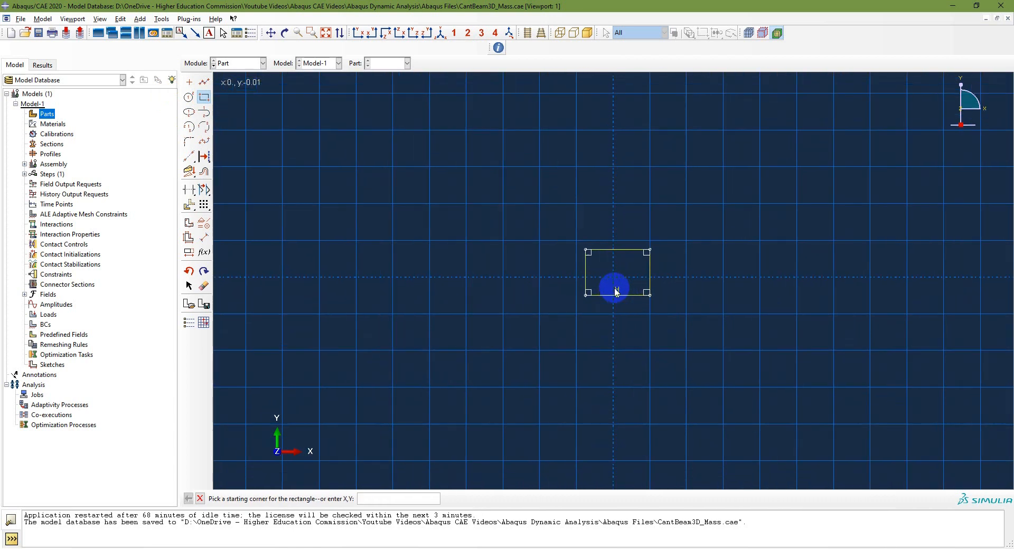
scroll(615, 292, "down", 1)
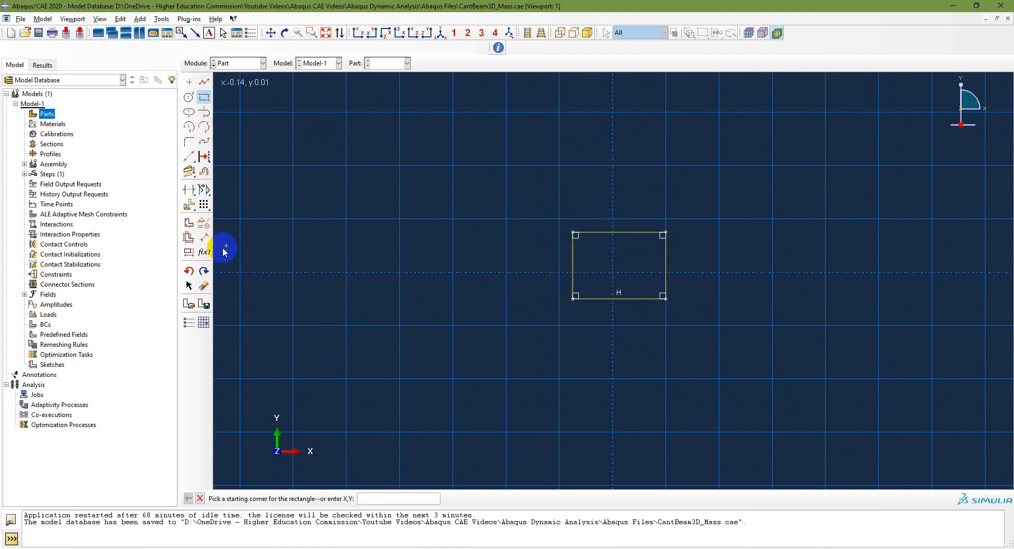
Dimension the rectangle's width as 25.4e-3 and its height as 3.175e-3
left_click(205, 240)
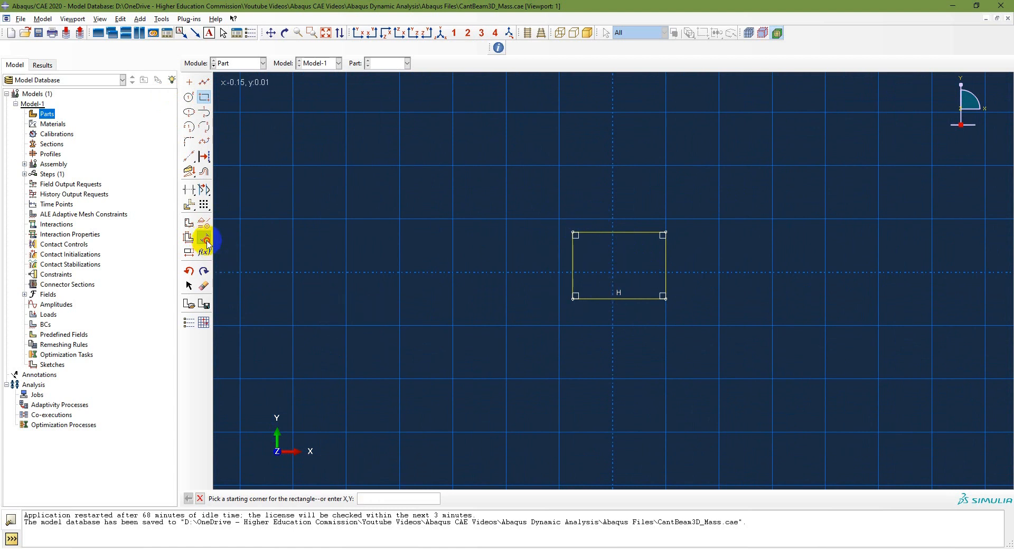
left_click(629, 299)
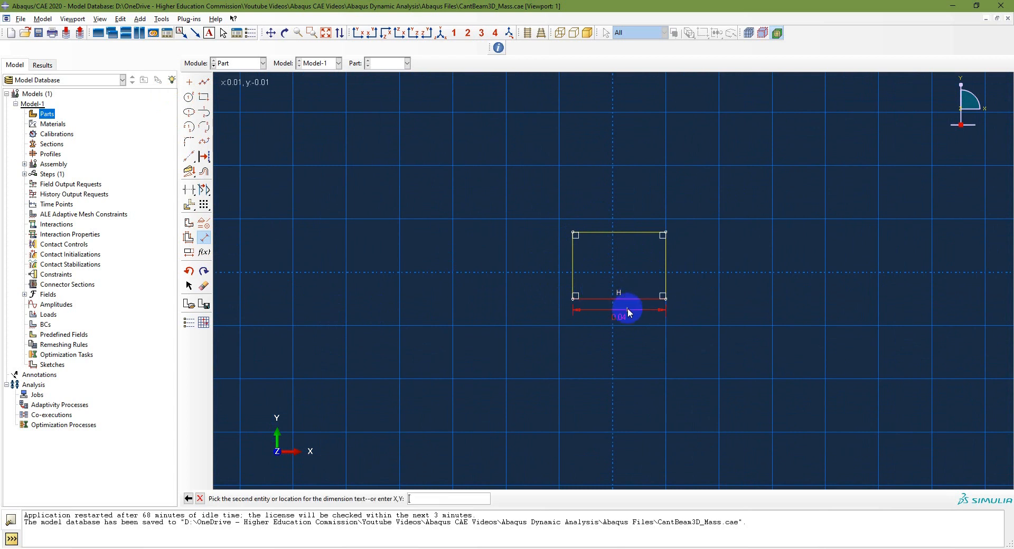
left_click(628, 317)
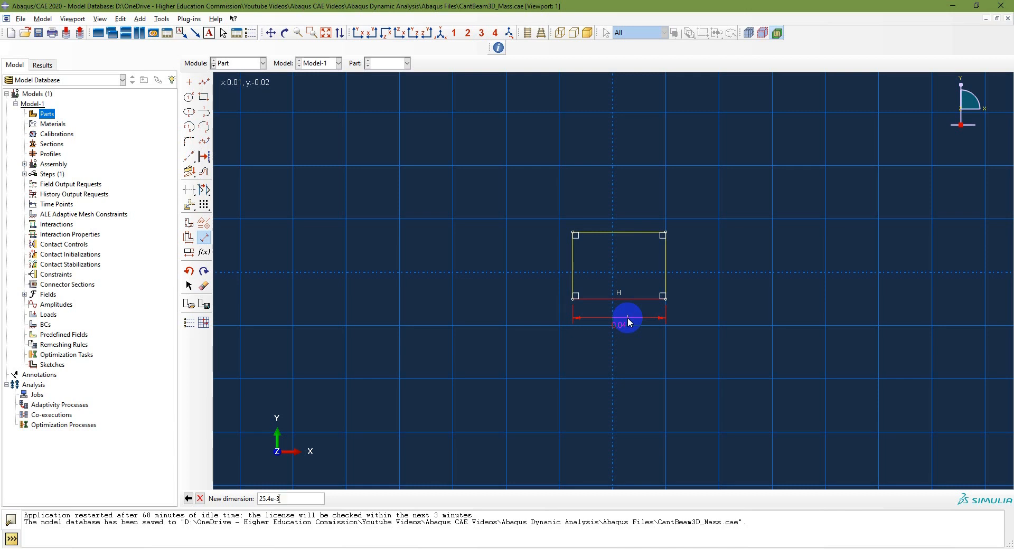
key("Return")
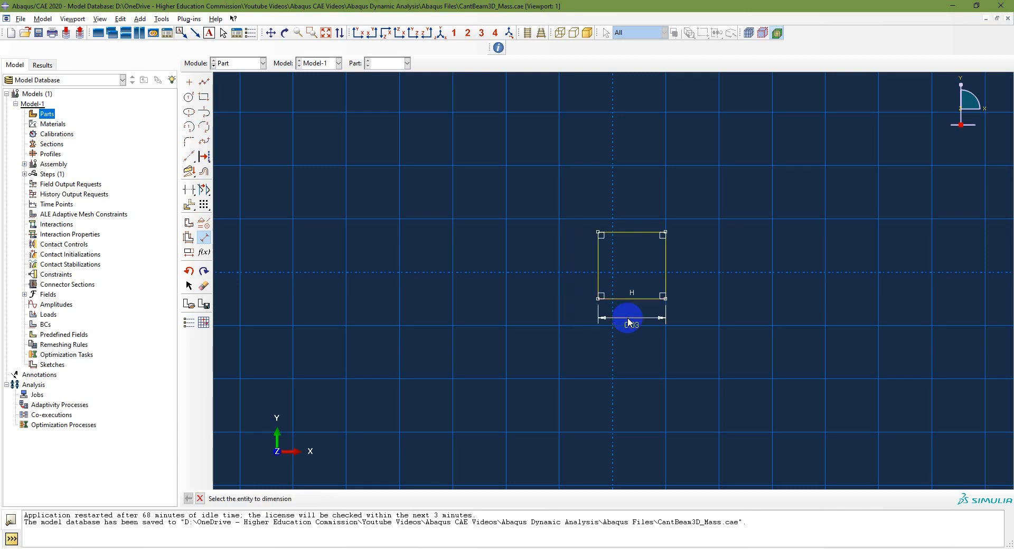
left_click(599, 276)
left_click(578, 281)
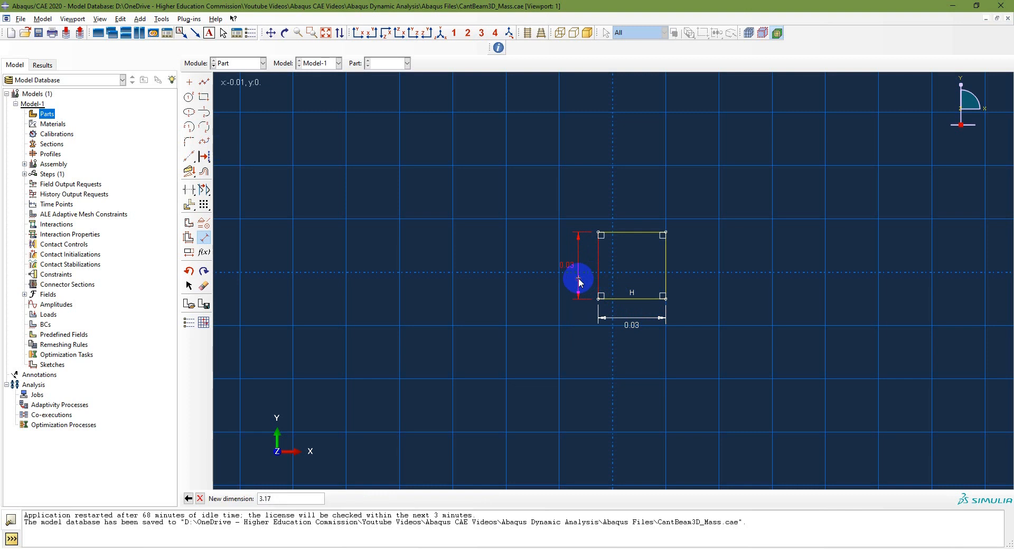
type("3.175e-3")
key("Return")
Move the dimensioned rectangle so that its lower-left corner sits on the sketch origin
scroll(635, 296, "up", 1)
scroll(635, 294, "up", 1)
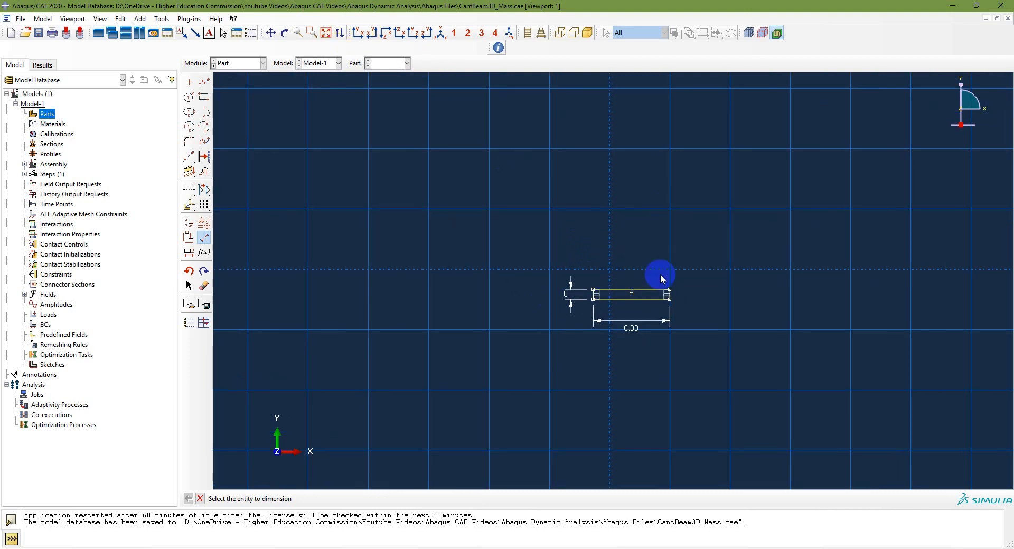
left_click(189, 287)
left_click_drag(597, 303, 582, 278)
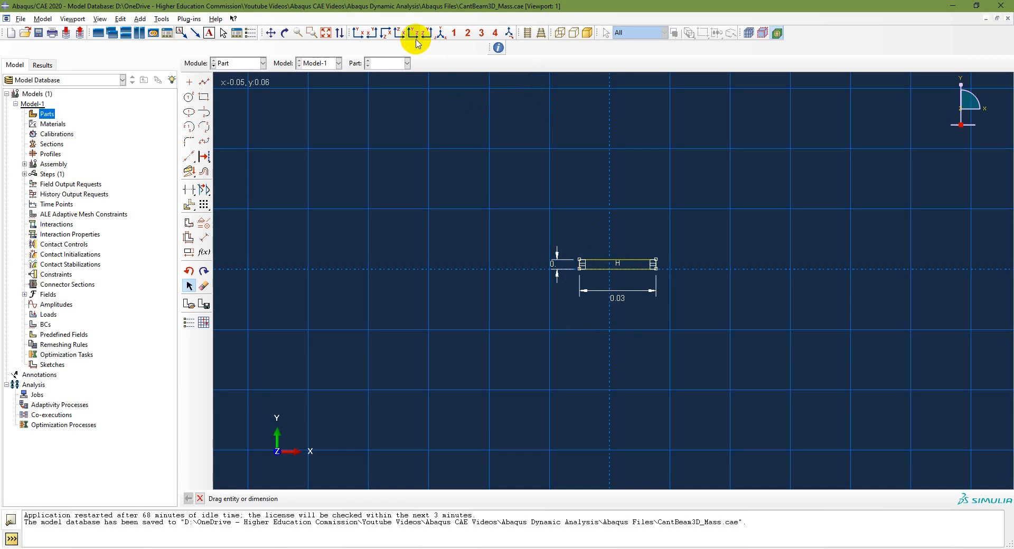
left_click(325, 32)
mouse_move(446, 217)
left_mouse_down()
mouse_move(445, 249)
mouse_move(394, 250)
left_mouse_up()
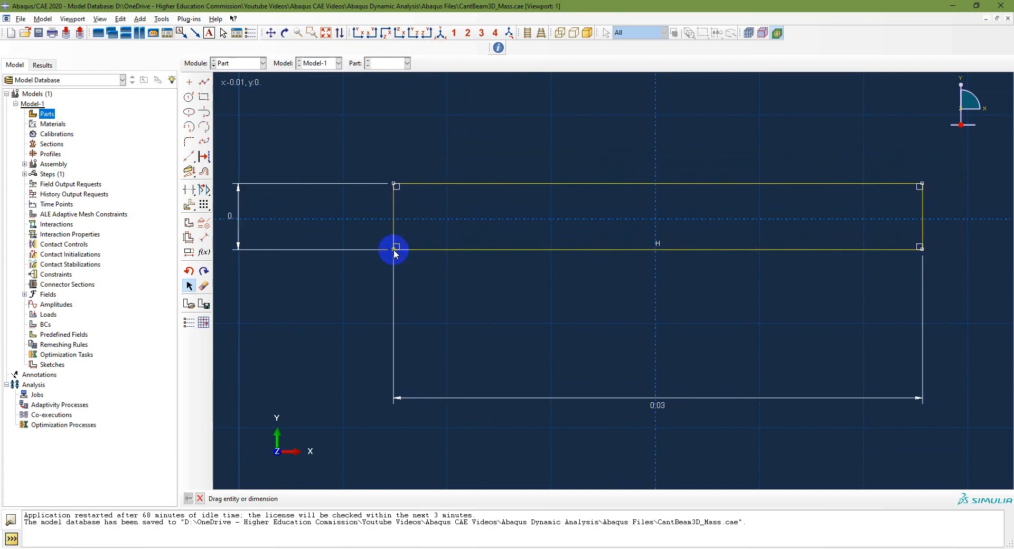
mouse_move(399, 249)
left_mouse_down()
mouse_move(636, 211)
mouse_move(661, 220)
mouse_move(682, 204)
left_mouse_up()
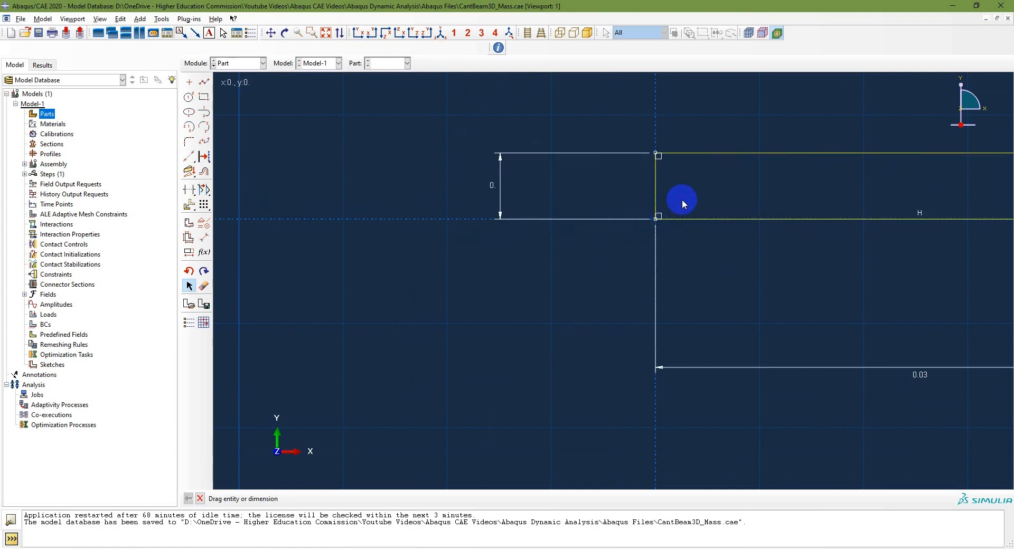
left_click(326, 34)
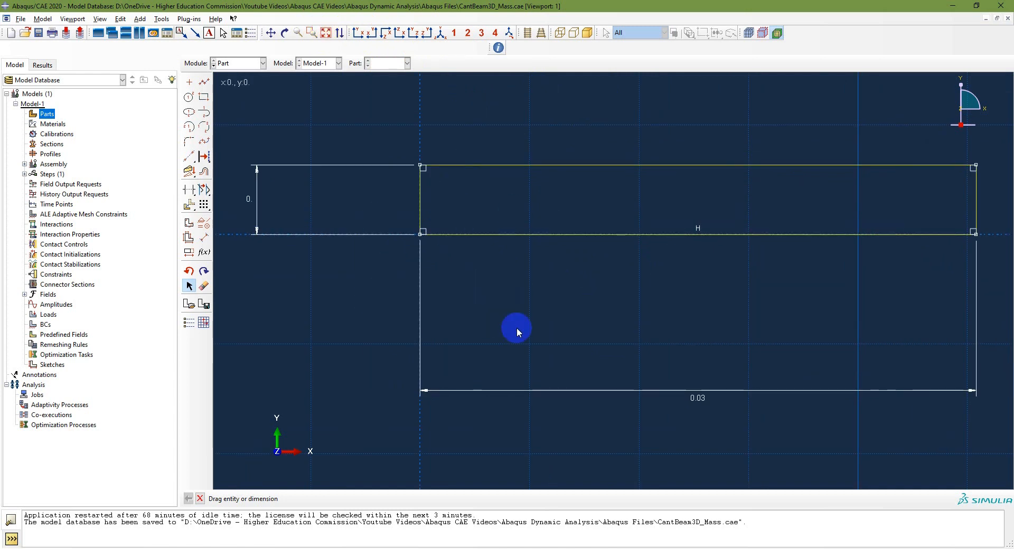
right_click(559, 314)
left_click(610, 365)
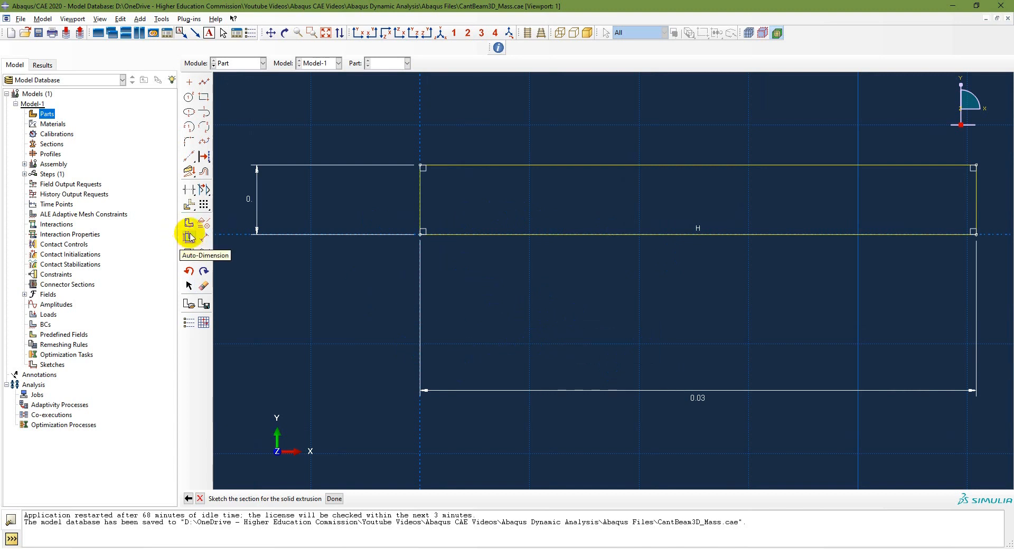
Check the stored values of the rectangle's height and width dimensions without changing them
left_click(189, 252)
left_click(258, 214)
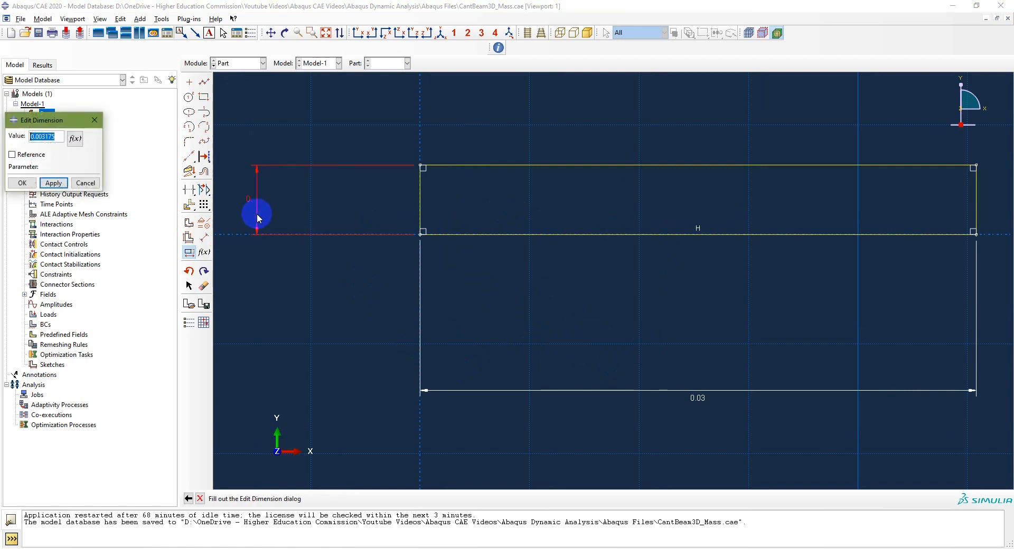
key("Return")
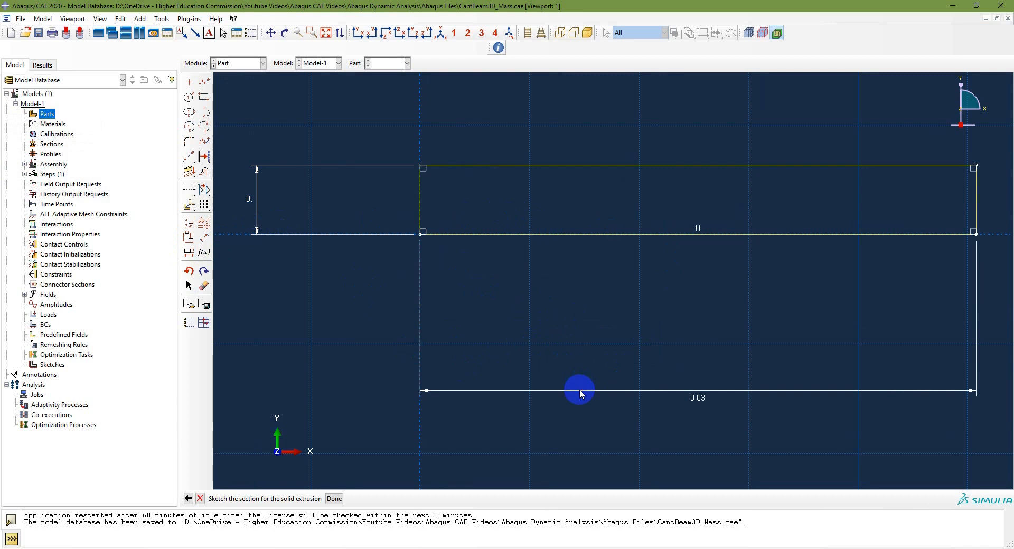
left_click(188, 253)
left_click(592, 391)
key("Return")
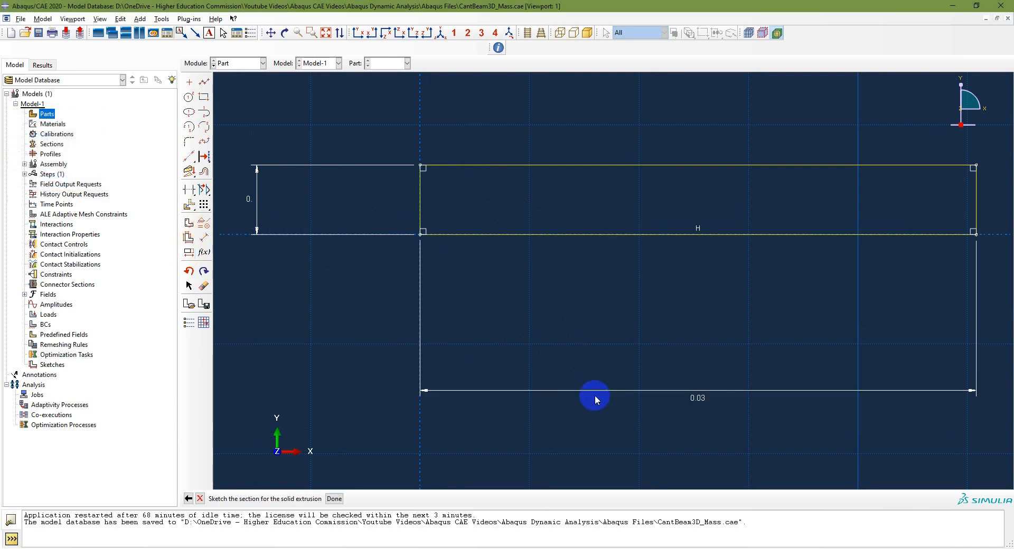
Finish the section sketch and extrude it to a depth of 0.4064 to form the beam
left_click(334, 498)
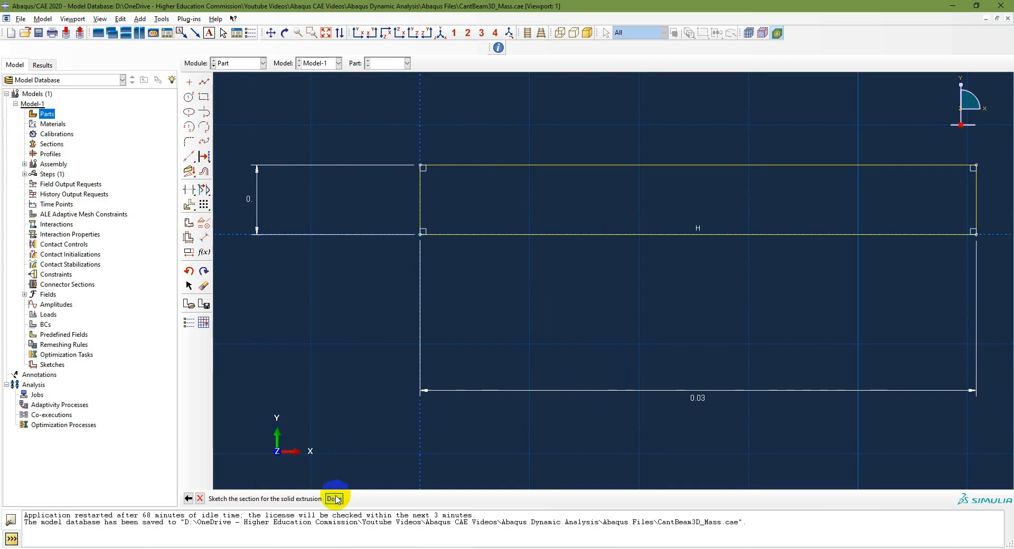
left_click(347, 245)
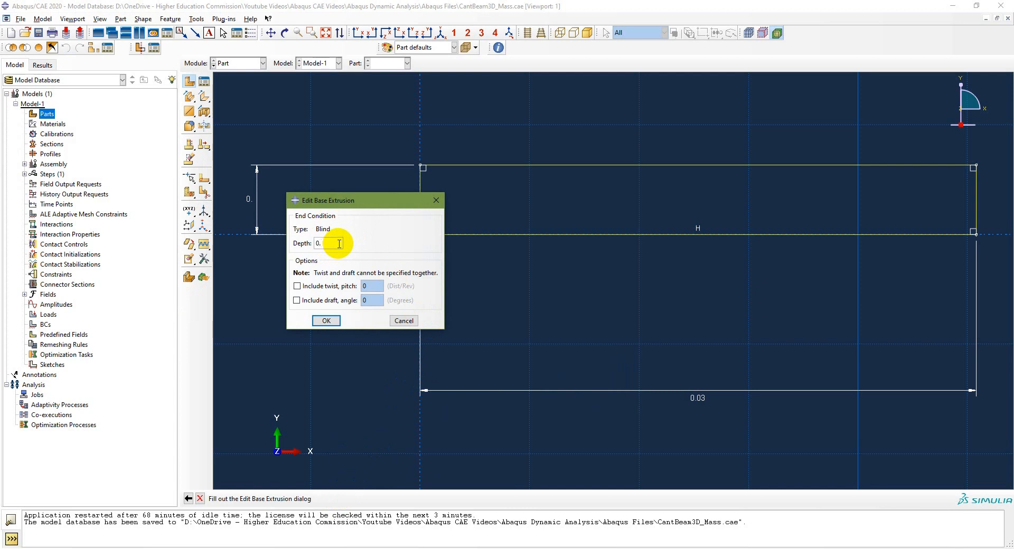
left_click(325, 321)
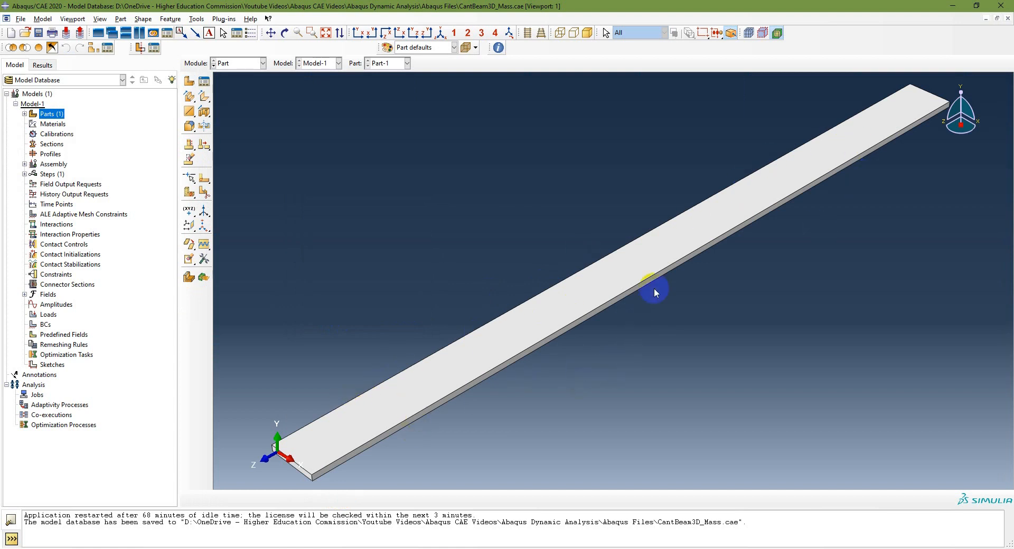
Switch to the PowerPoint slides to review the cantilever beam problem and modeling steps, and return to Abaqus/CAE
left_click(631, 548)
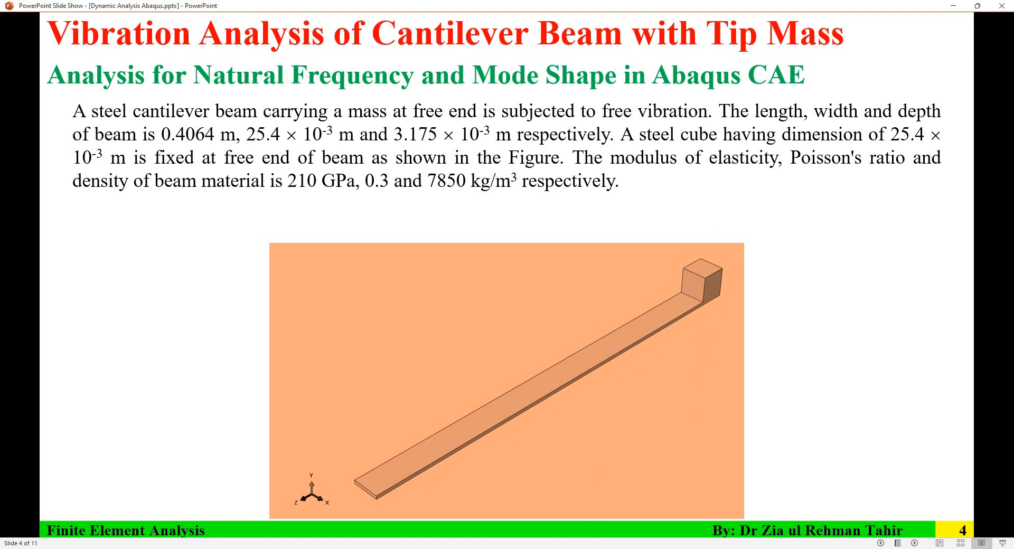
left_click(590, 534)
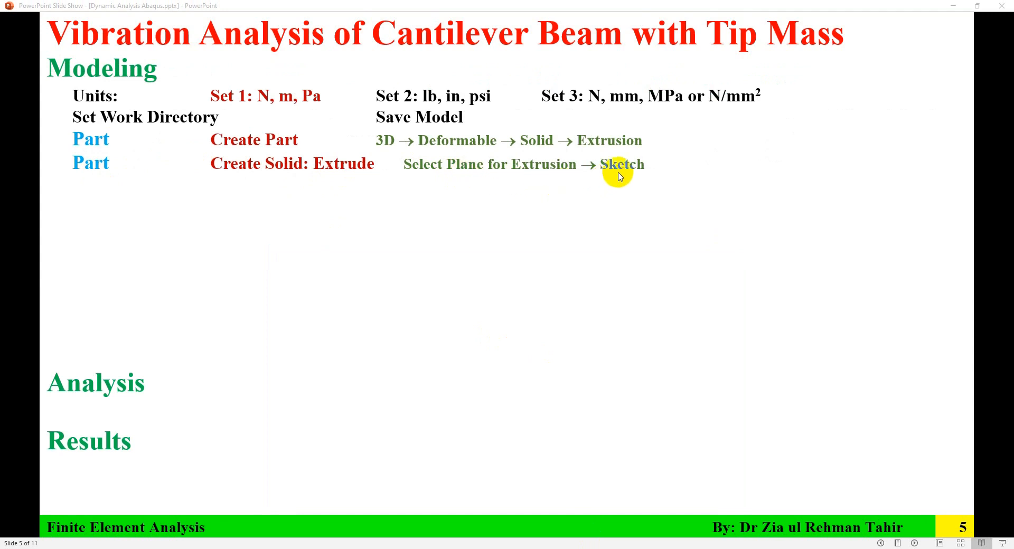
mouse_move(734, 546)
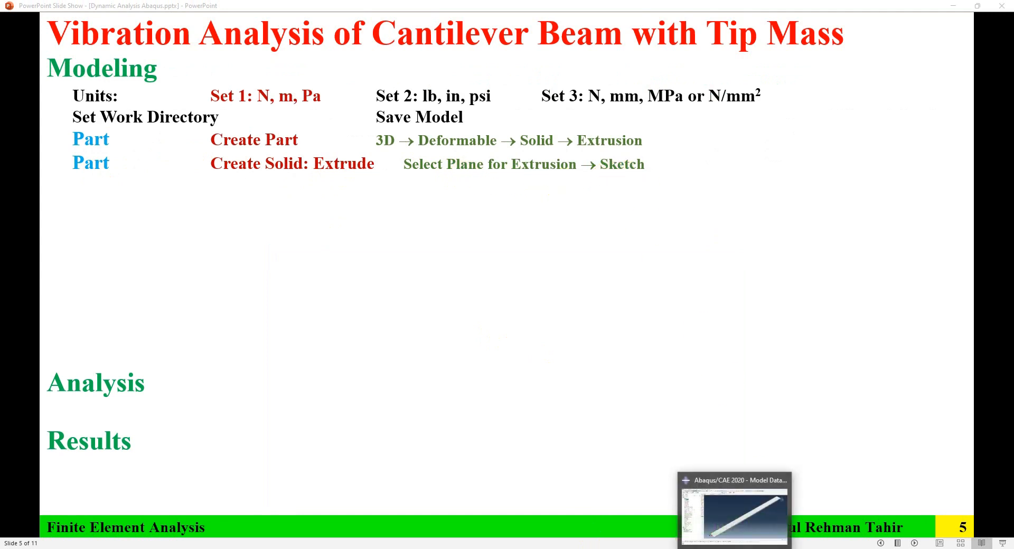
left_click(734, 509)
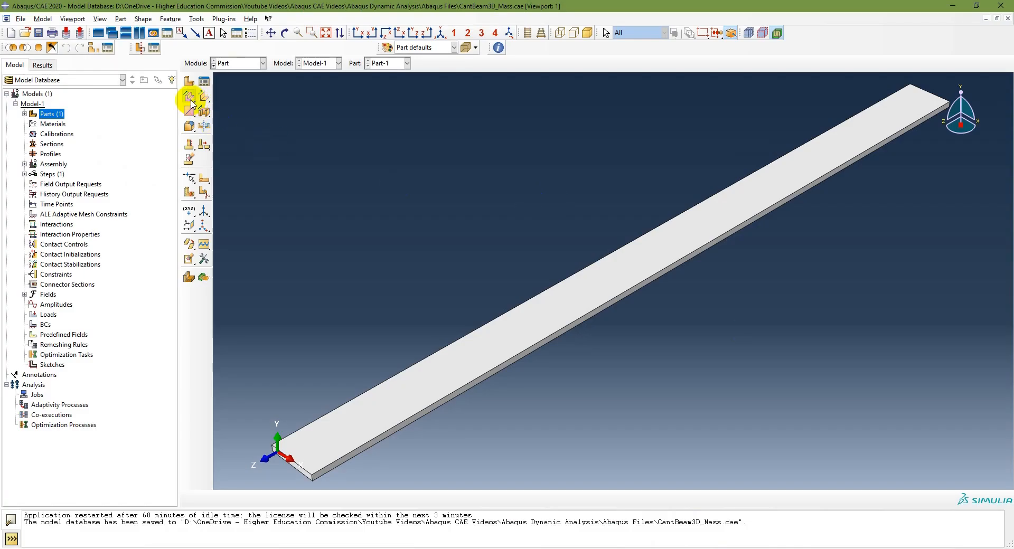
Start a Create Solid: Extrude sketch on the beam's top face, with the far short edge vertical and on the right
left_click(262, 63)
left_click(240, 75)
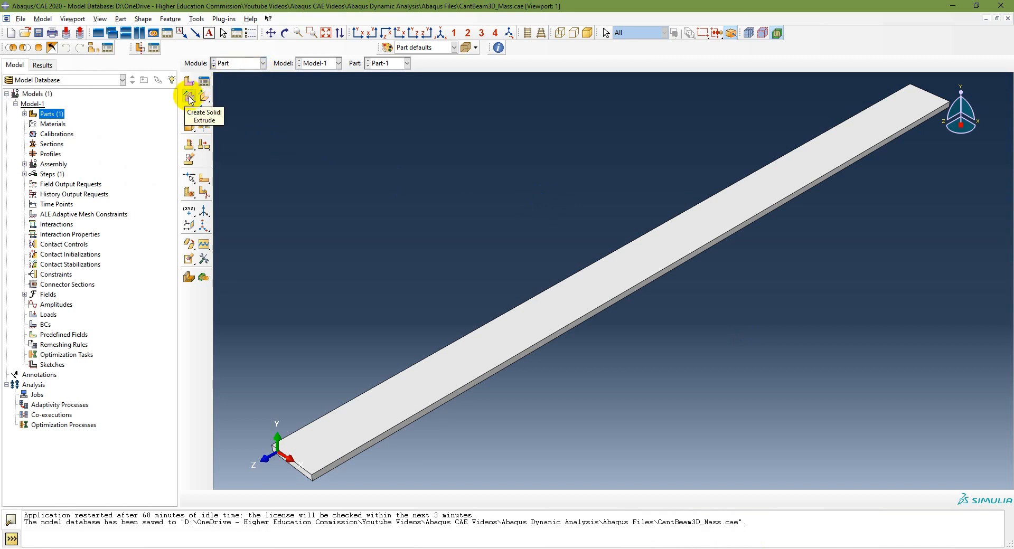
left_click(189, 98)
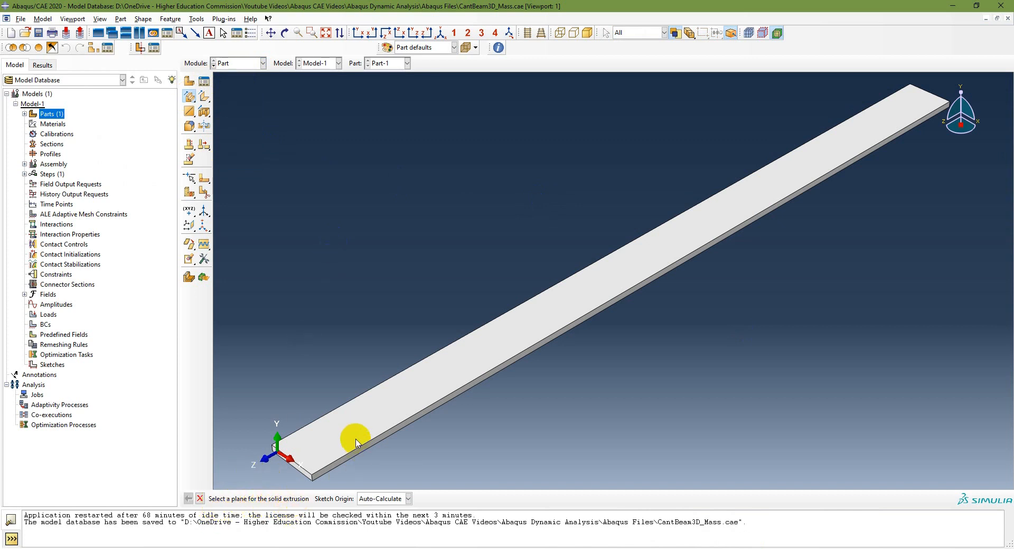
left_click(369, 429)
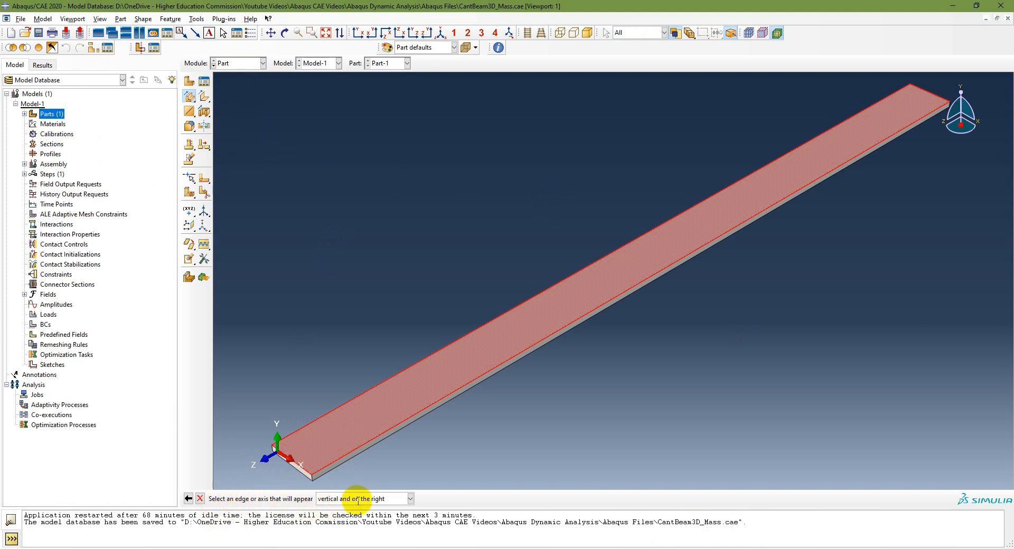
left_click(932, 94)
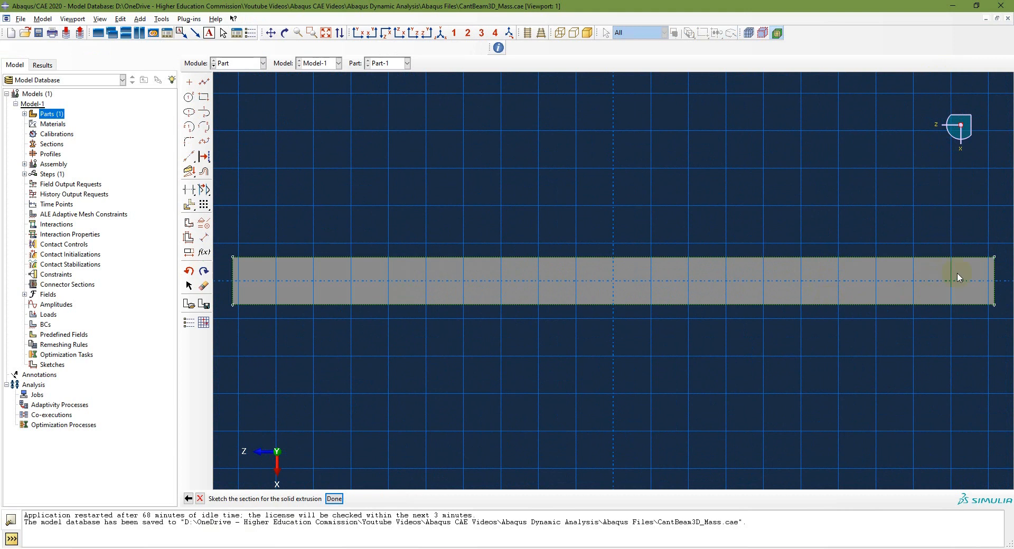
Sketch a rectangle about 0.025 m wide from the upper-right corner of the beam outline, ending inside the beam
scroll(1001, 272, "up", 4)
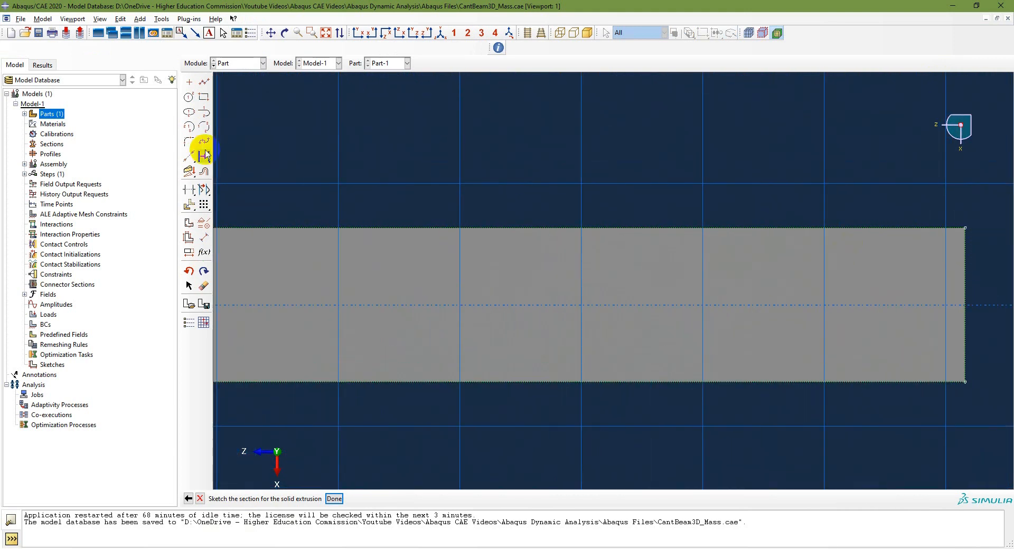
left_click(203, 96)
left_click(966, 228)
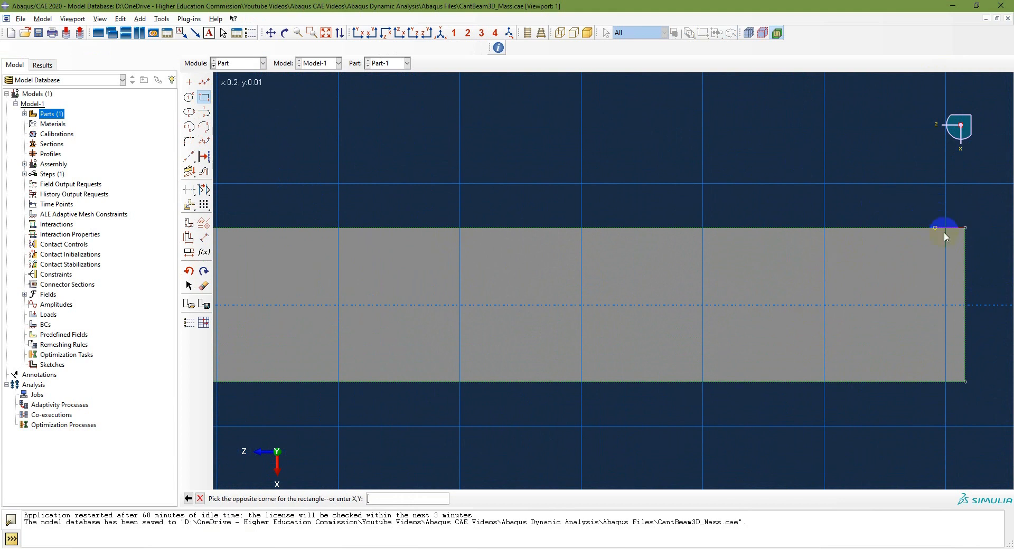
left_click(813, 333)
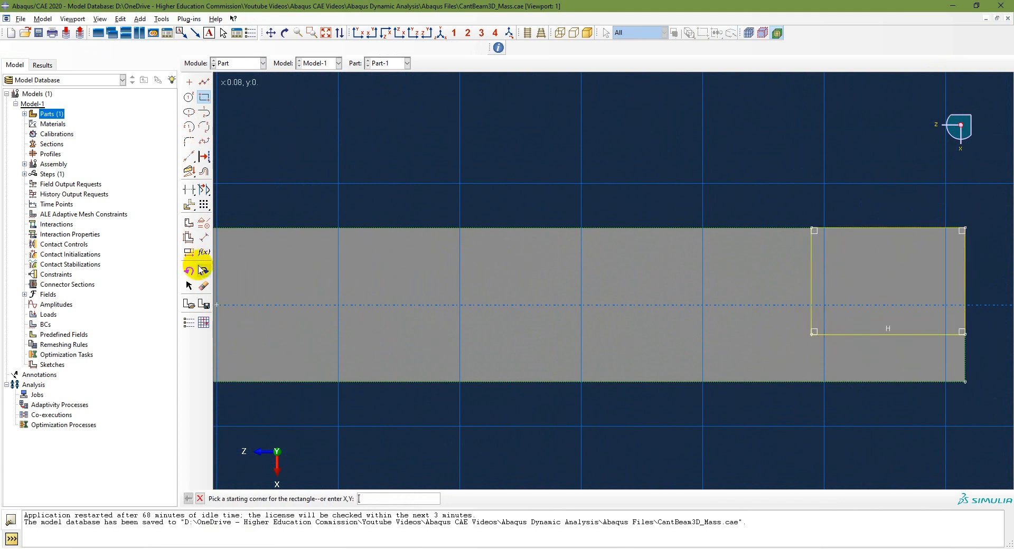
Dimension the rectangle's width and height so it forms a square spanning the full width of the beam
left_click(204, 237)
left_click(866, 334)
left_click(867, 353)
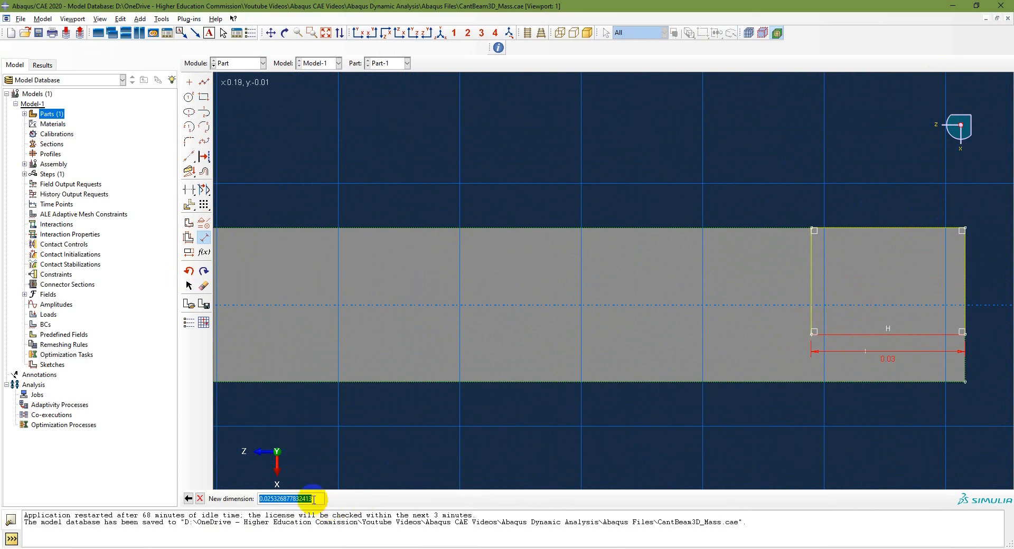
type("25.4e-3")
key("Return")
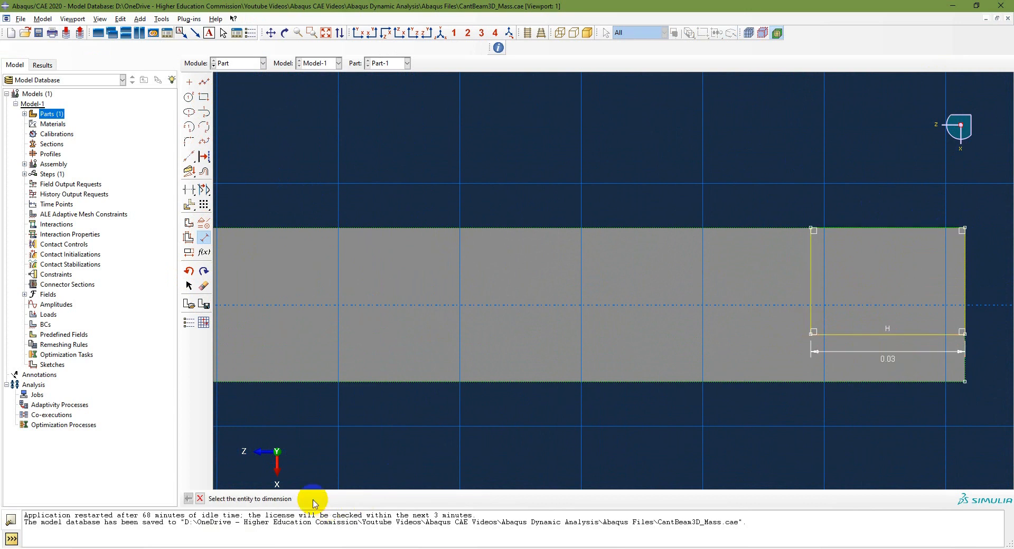
left_click(812, 282)
left_click(784, 289)
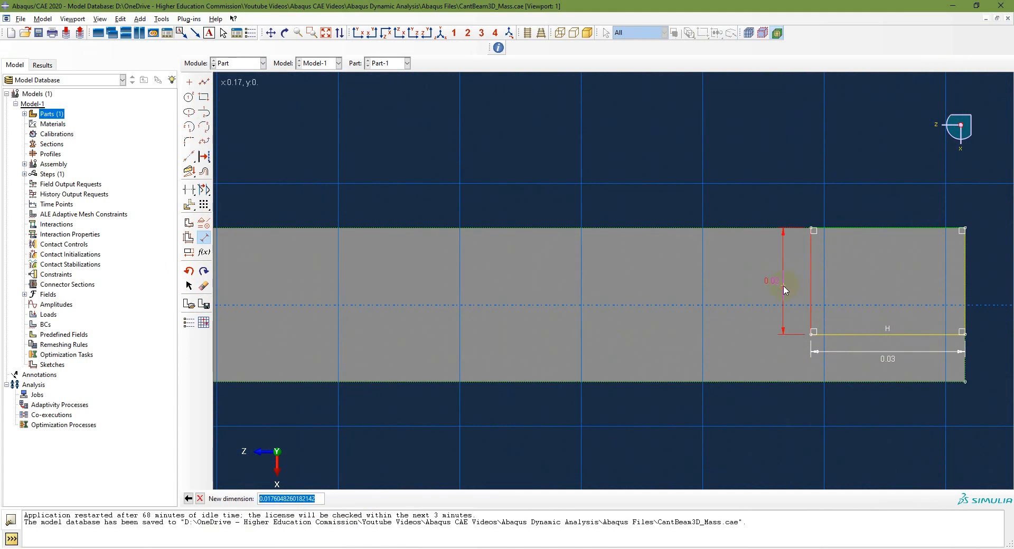
type("25.4e-3")
key("Return")
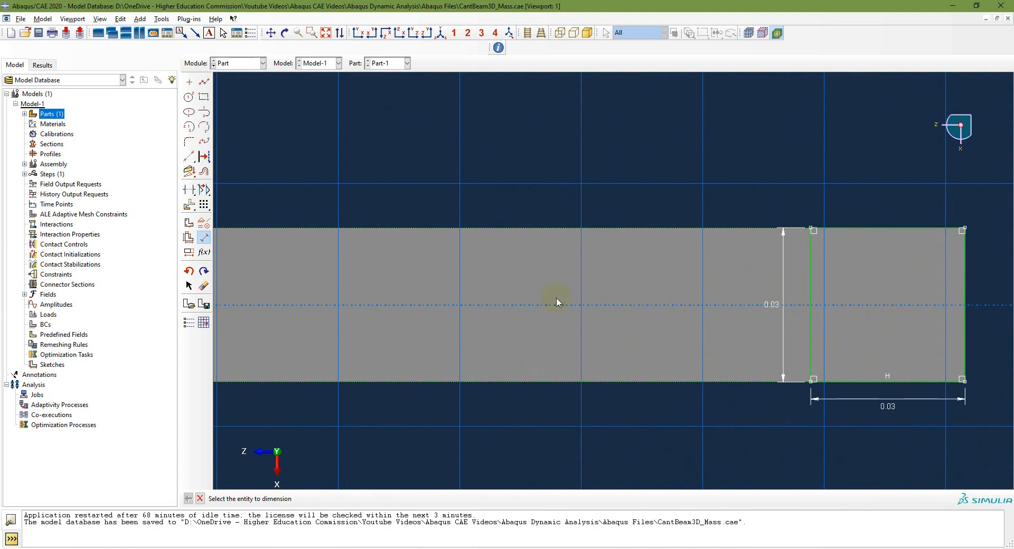
Finish the sketch and extrude the square upward from the beam's top face as a Blind extrusion with a depth of 25.4e-3
right_click(671, 309)
left_click(697, 359)
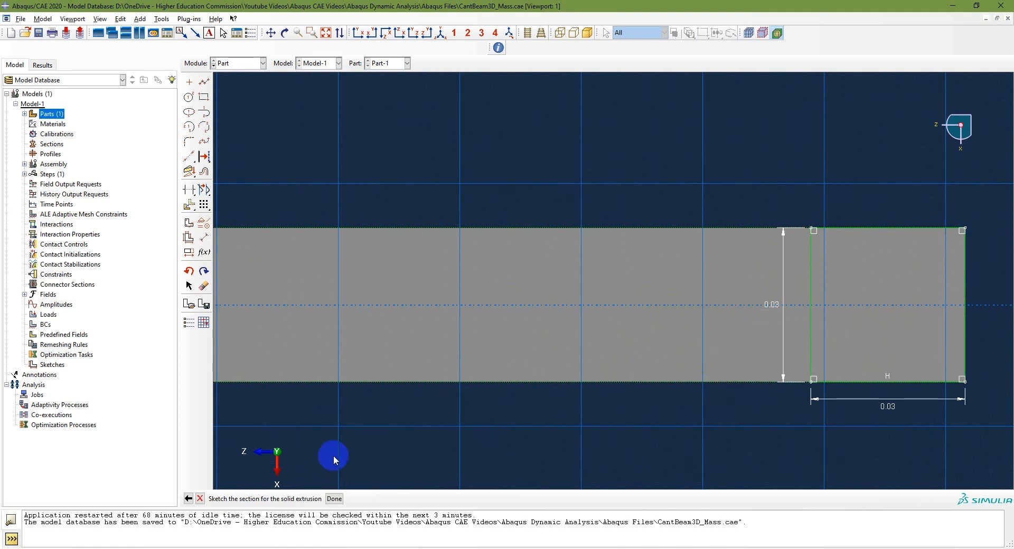
left_click(337, 499)
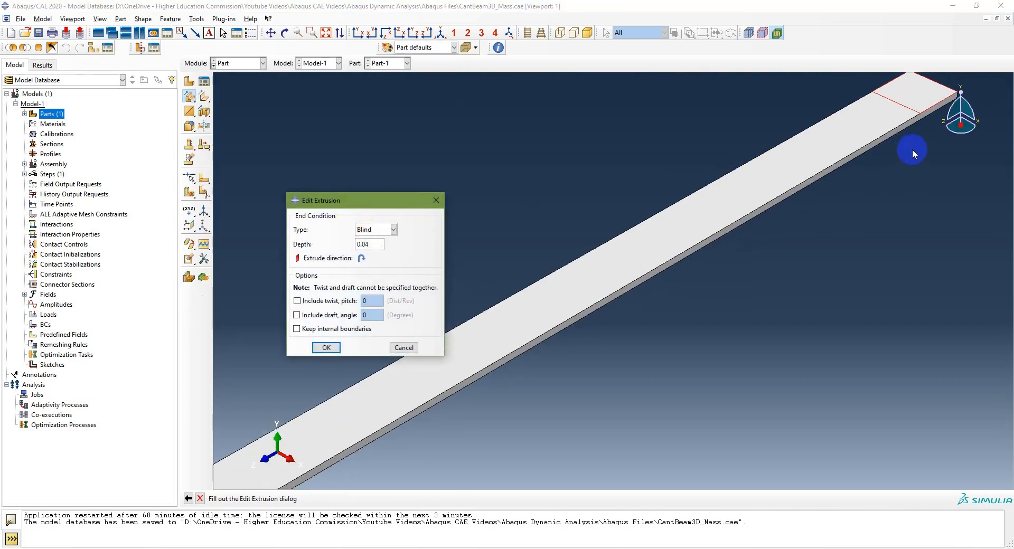
scroll(911, 149, "down", 3)
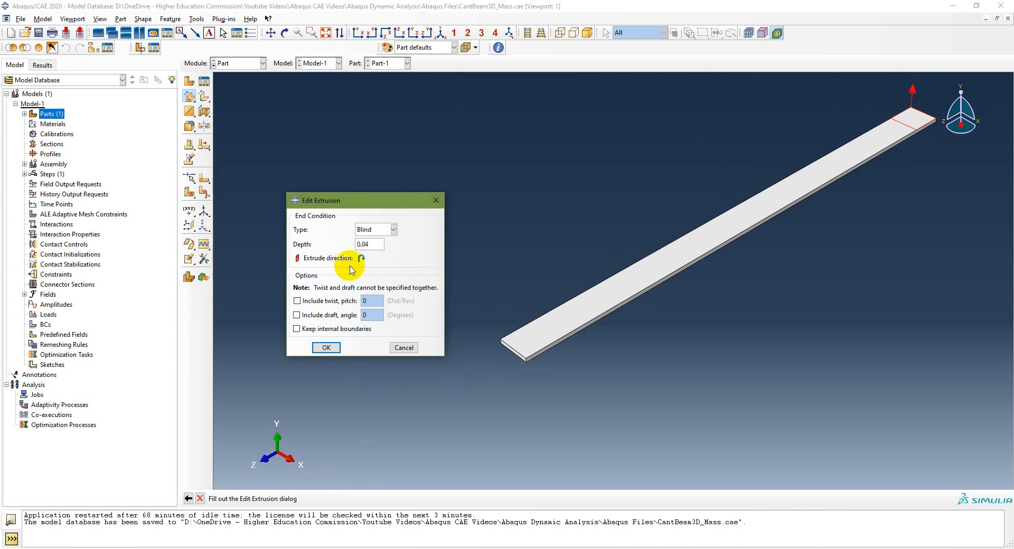
left_click(393, 229)
left_click(392, 229)
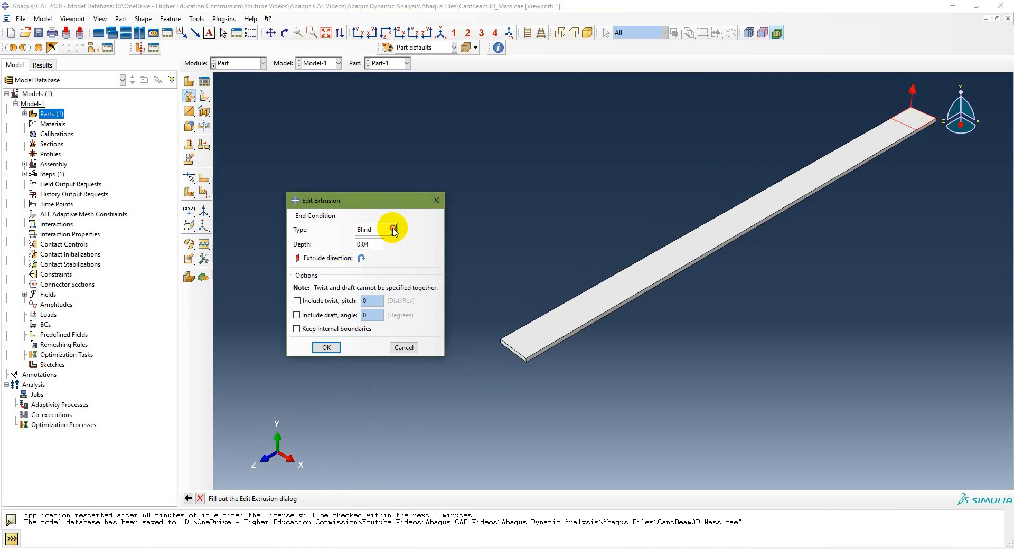
left_click(362, 258)
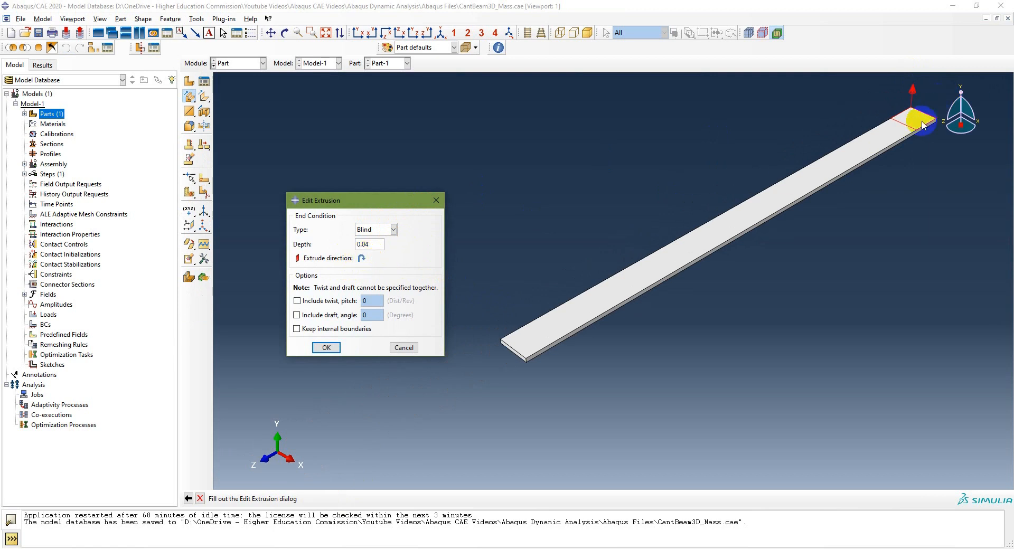
left_click_drag(372, 243, 333, 234)
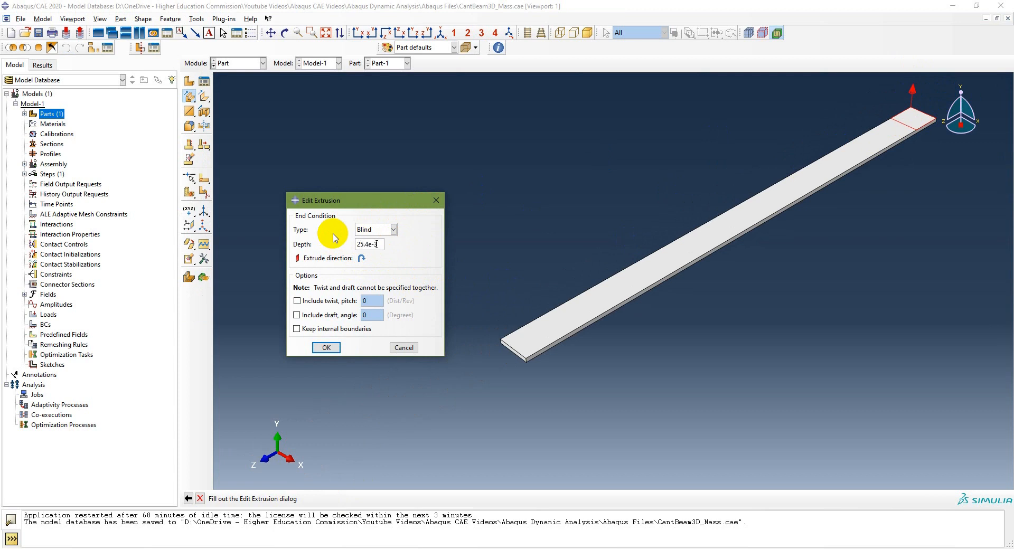
type("25.4e-3")
left_click(327, 348)
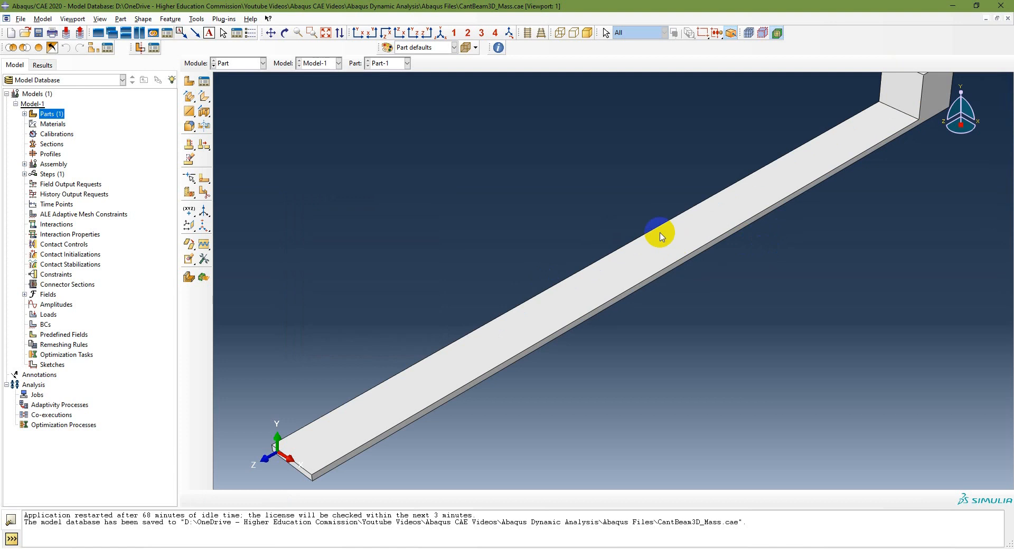
left_click(326, 33)
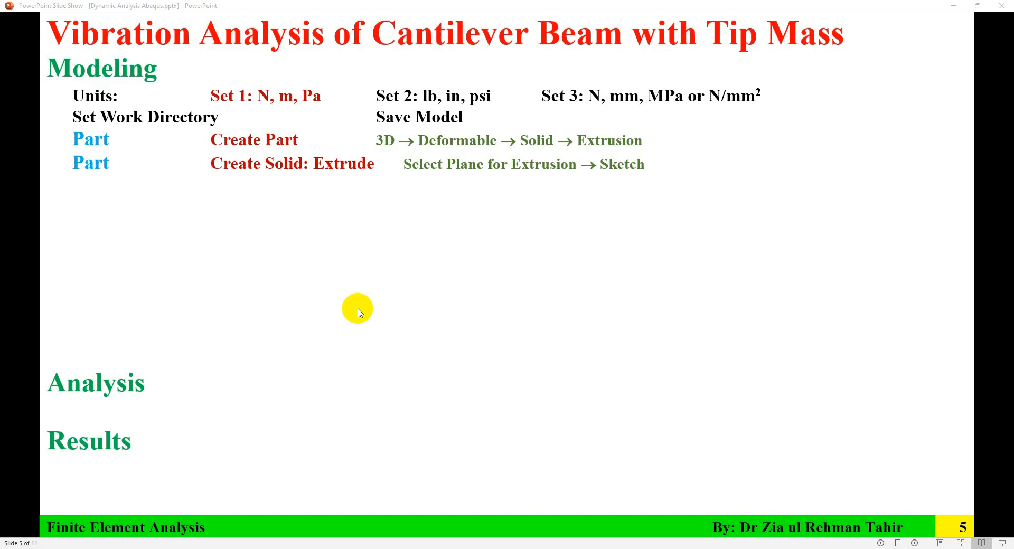
Switch to the PowerPoint slides to review the datum plane and partition instructions, and return to Abaqus/CAE
left_click(358, 310)
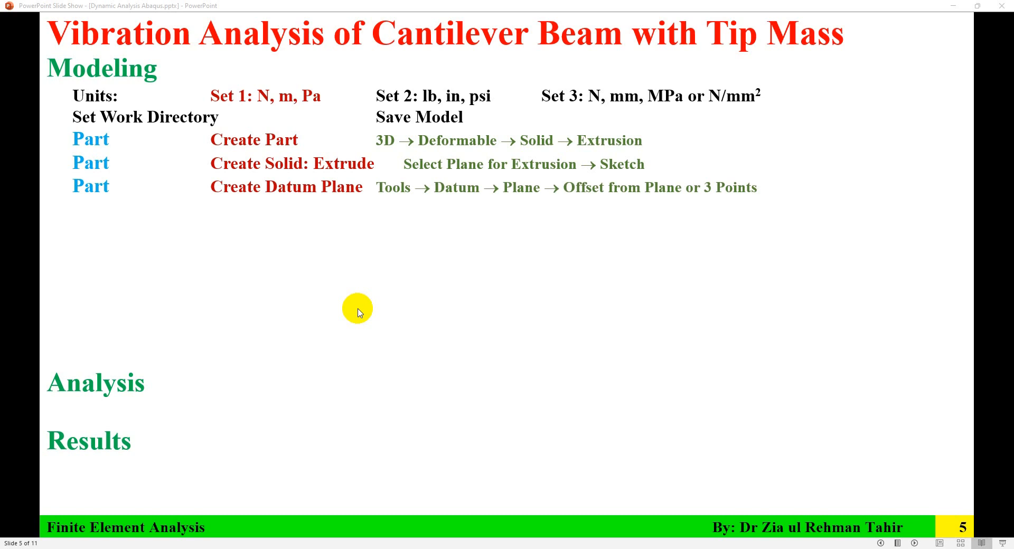
left_click(104, 227)
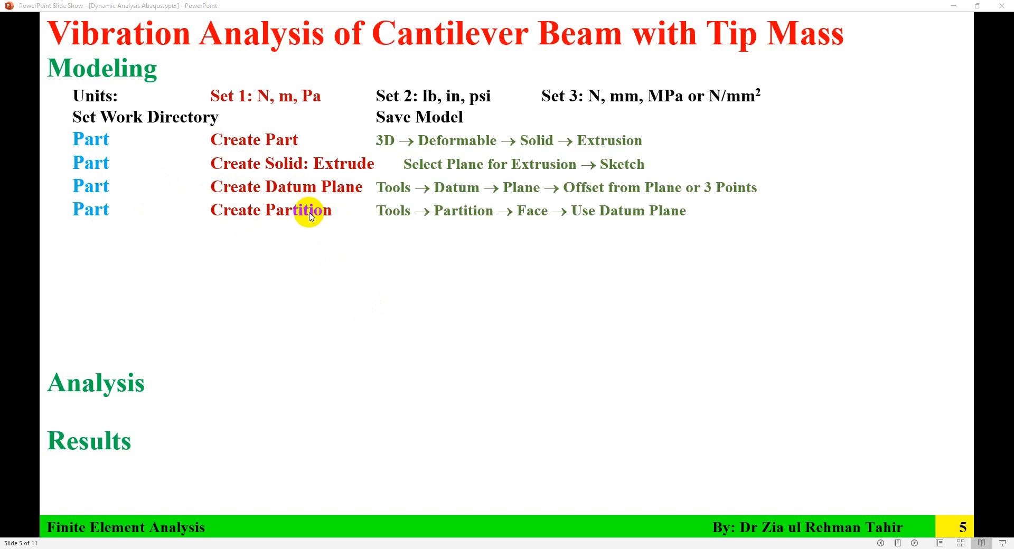
key("Left")
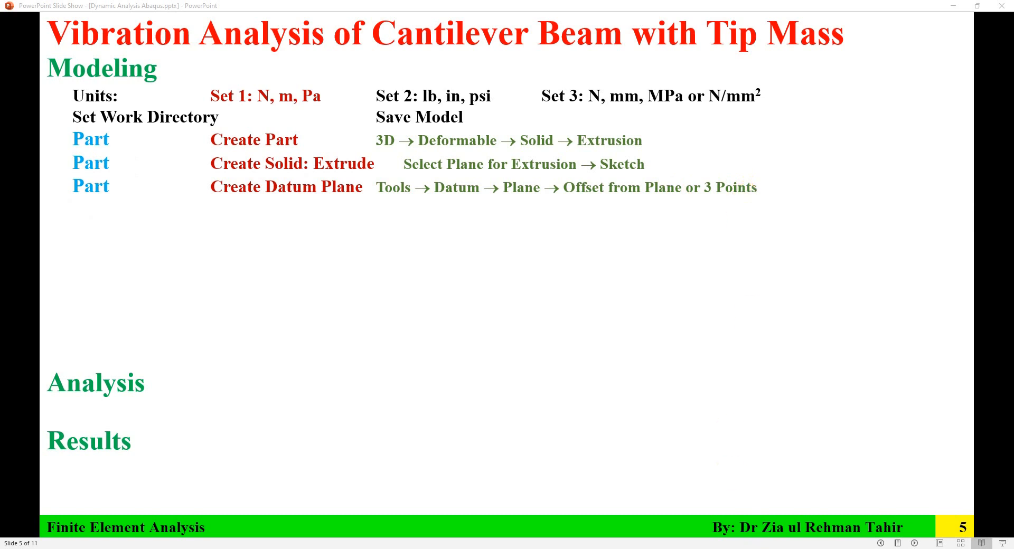
key("alt+Tab")
Create a 3-point datum plane through the midpoints of the beam top face's two long edges and its free short edge, opposite the cube
left_click(261, 62)
left_click(246, 75)
left_click(197, 20)
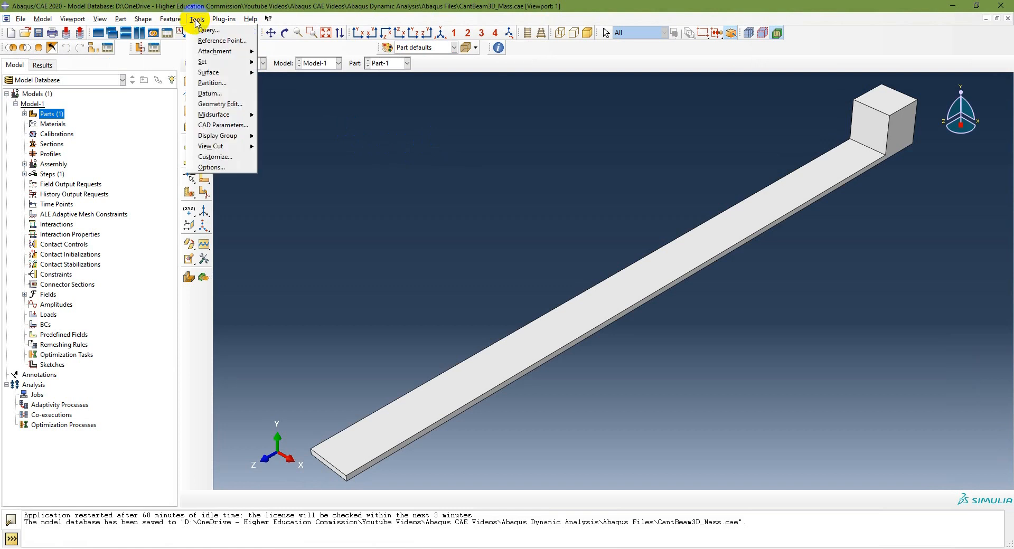
left_click(213, 93)
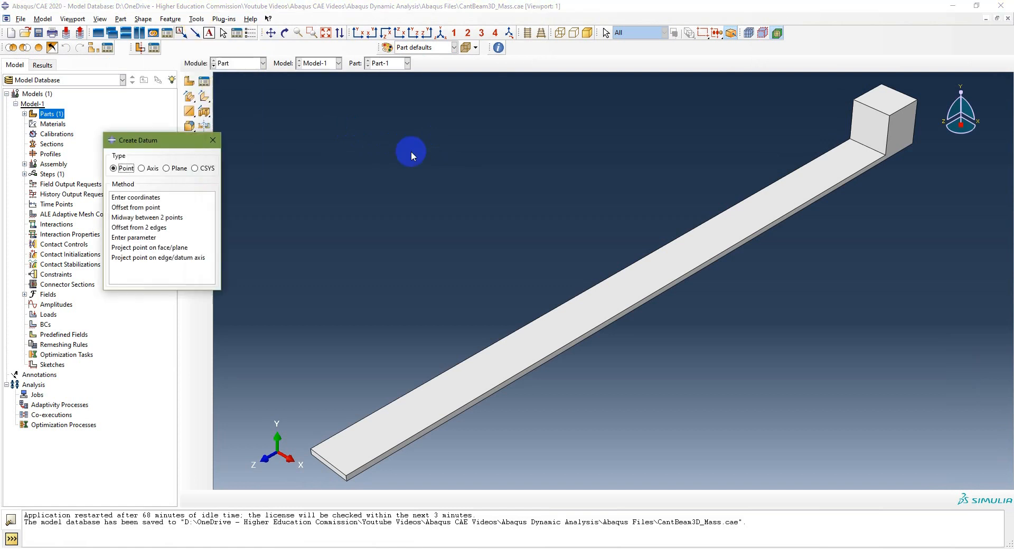
left_click(166, 169)
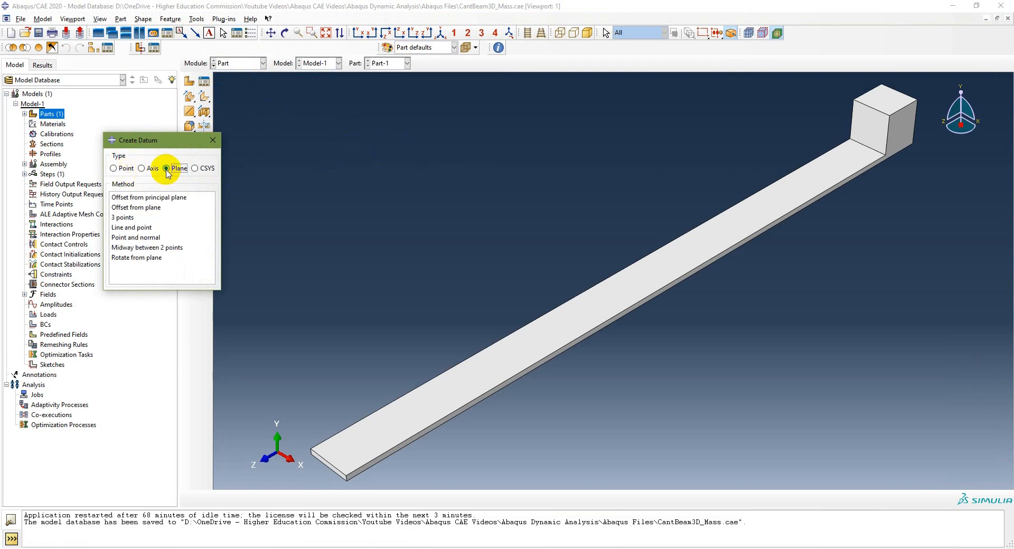
left_click(123, 218)
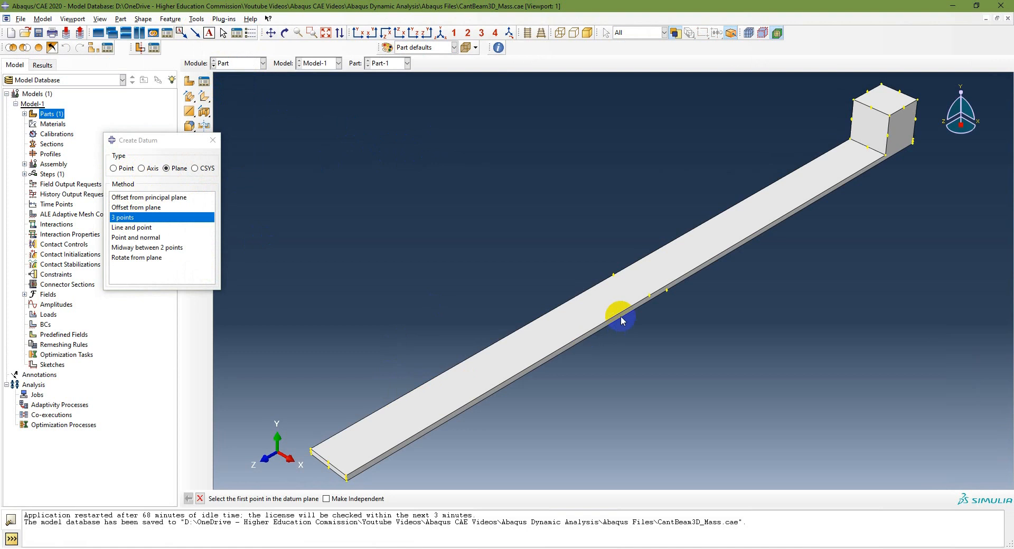
left_click(613, 276)
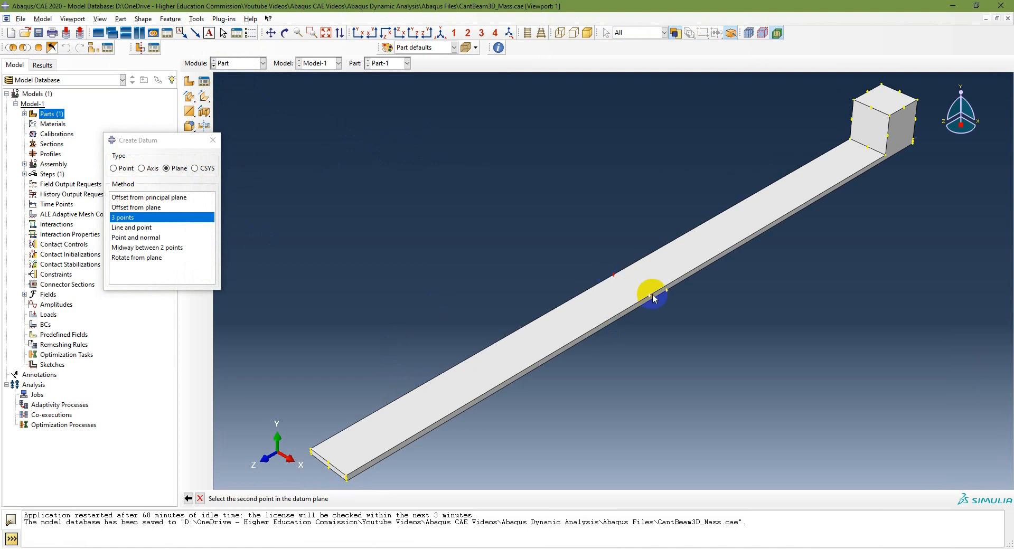
left_click(649, 295)
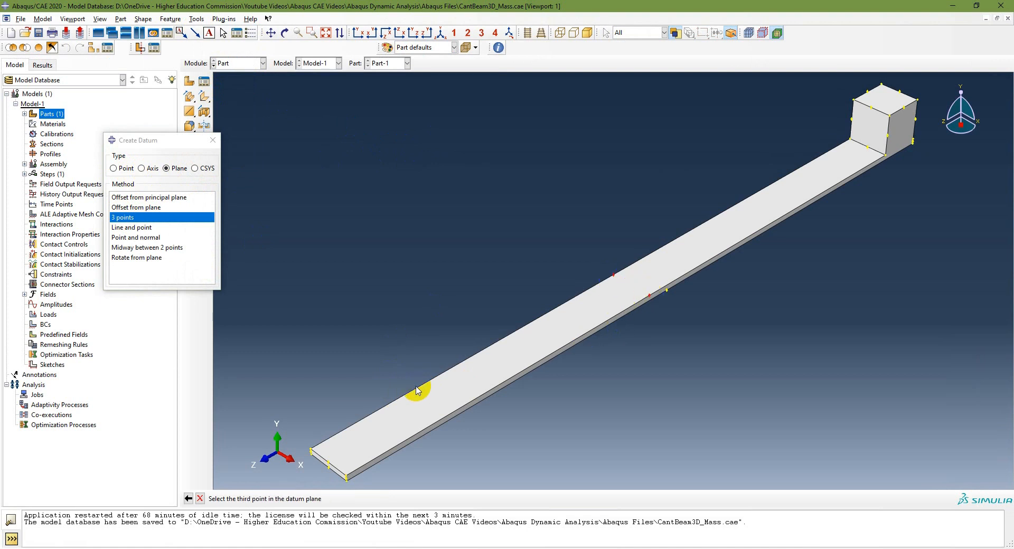
left_click(328, 464)
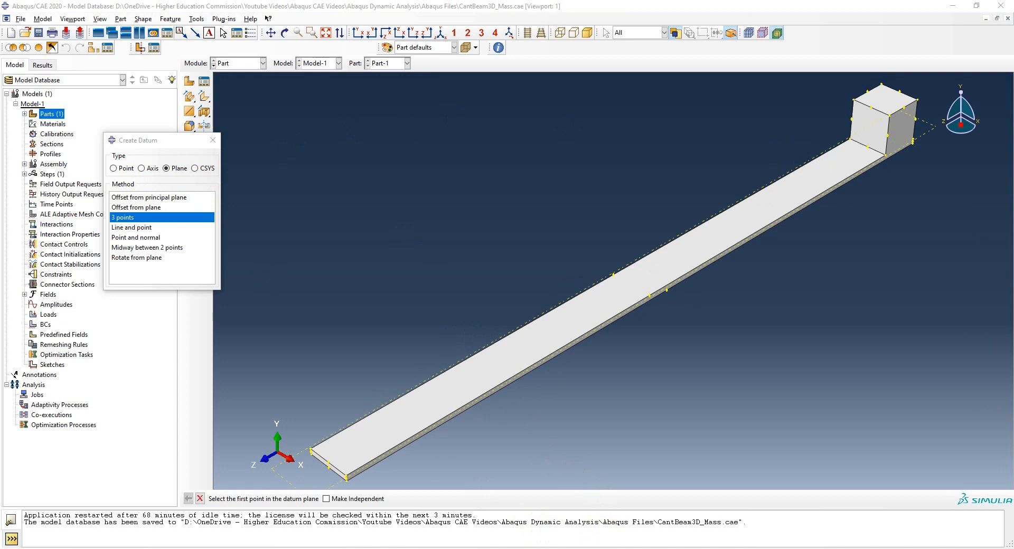
Check the face partition instructions on the PowerPoint slides and return to Abaqus/CAE
left_click(602, 548)
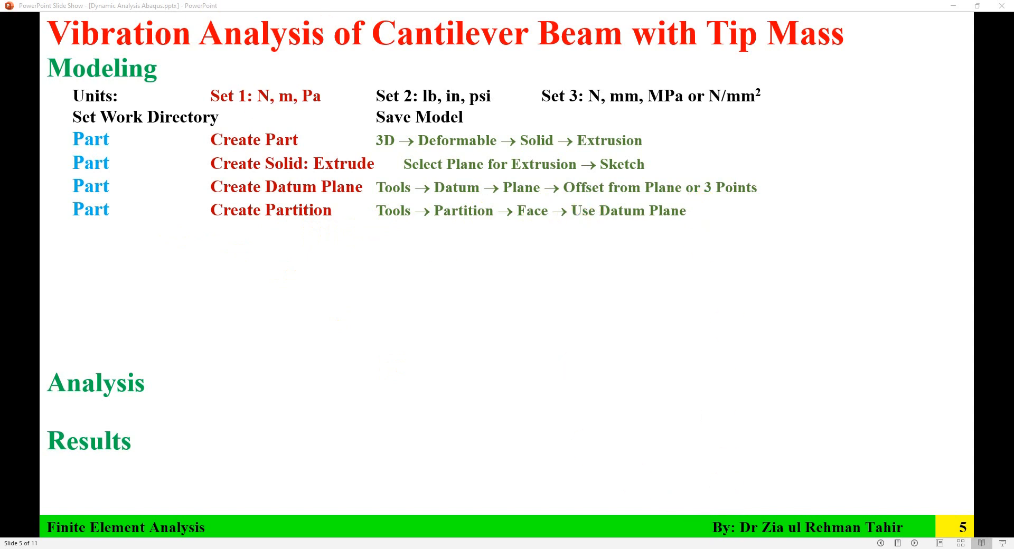
key("alt+Tab")
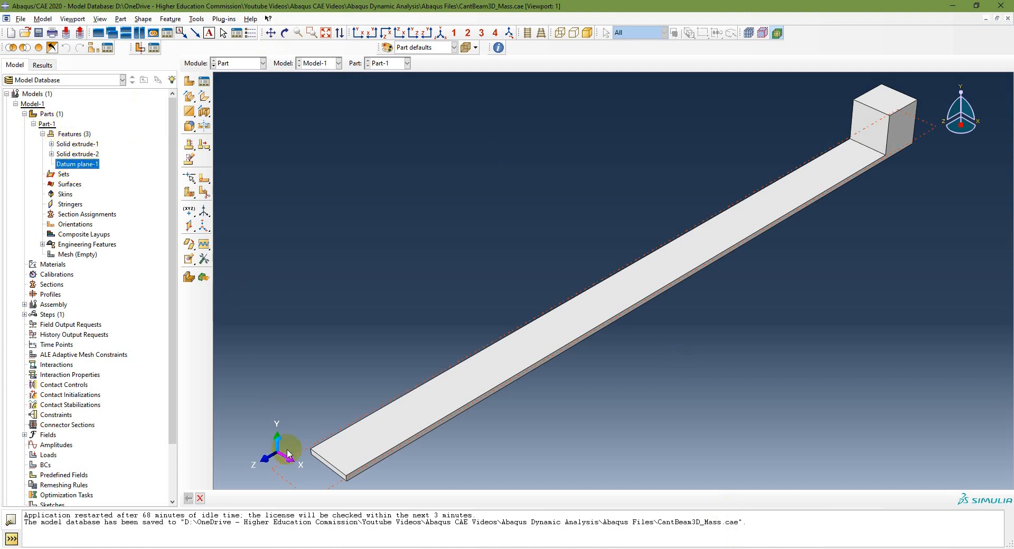
left_click(331, 136)
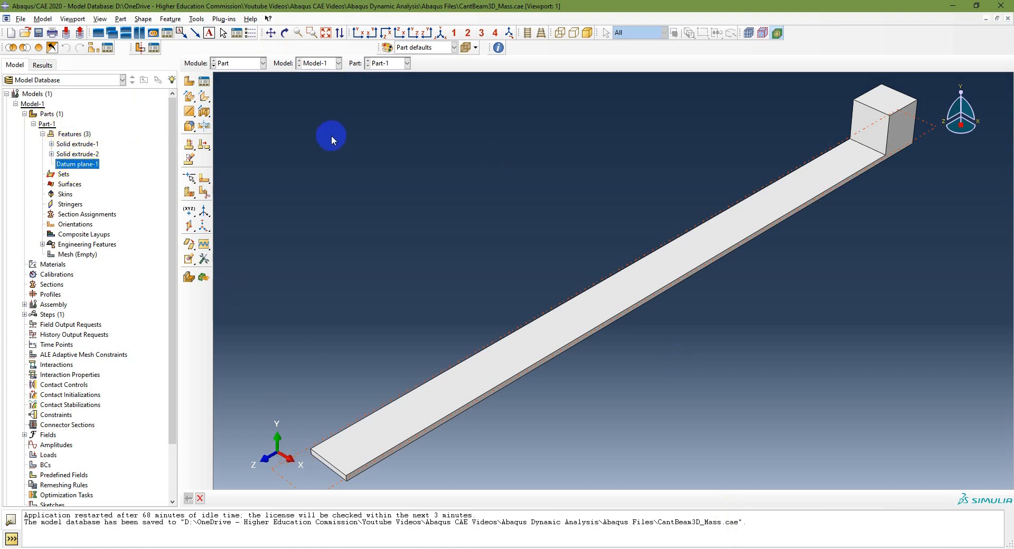
Partition all faces of the beam and cube with the Use datum plane method, using the plane along the beam's top face
left_click(196, 19)
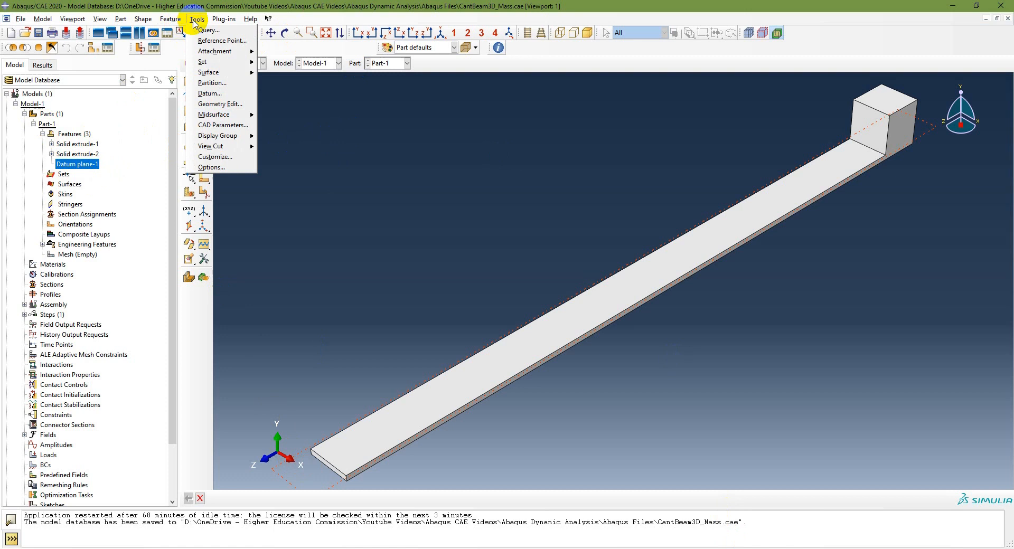
left_click(212, 83)
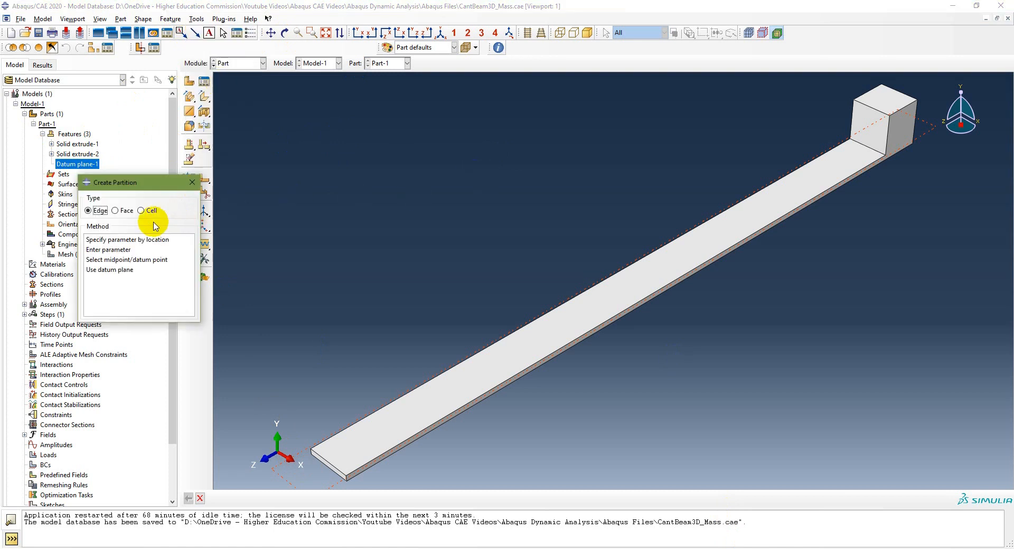
left_click(125, 212)
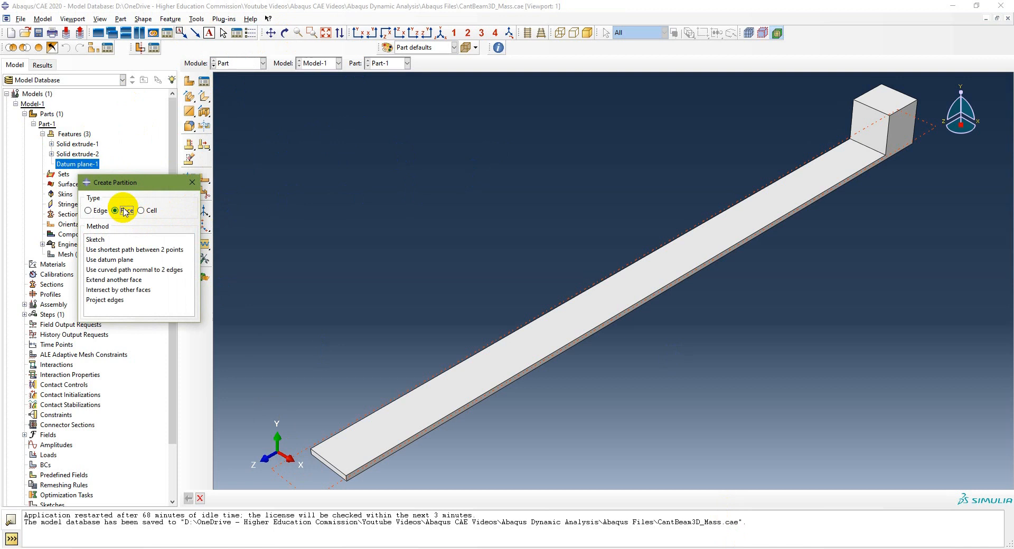
left_click(115, 261)
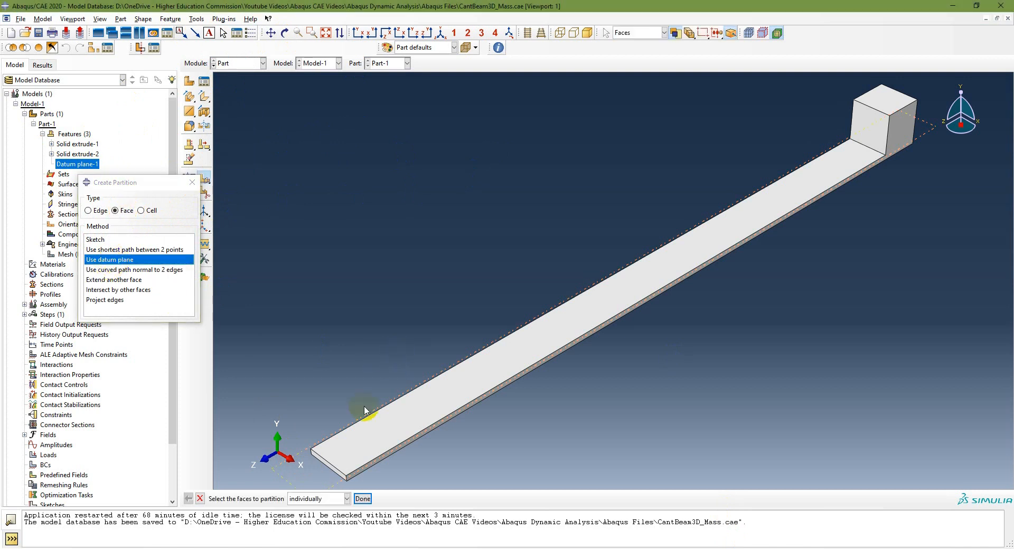
scroll(664, 411, "up", 1)
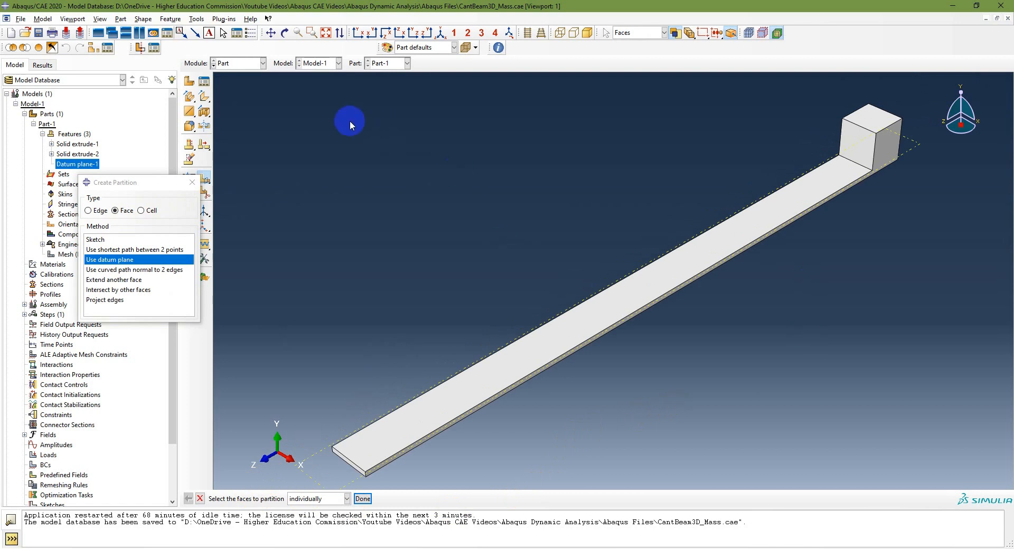
left_click_drag(395, 107, 858, 499)
left_click(362, 498)
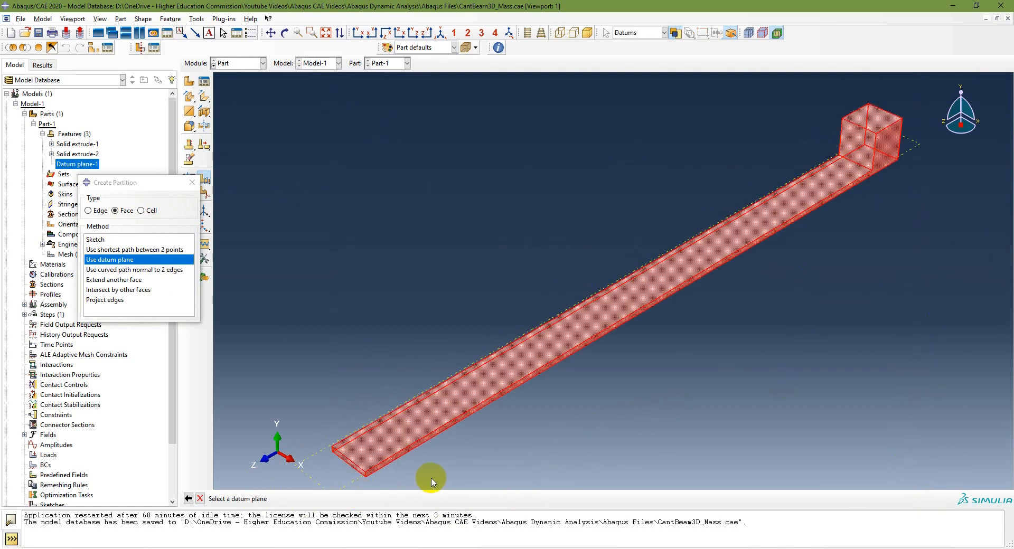
left_click(319, 455)
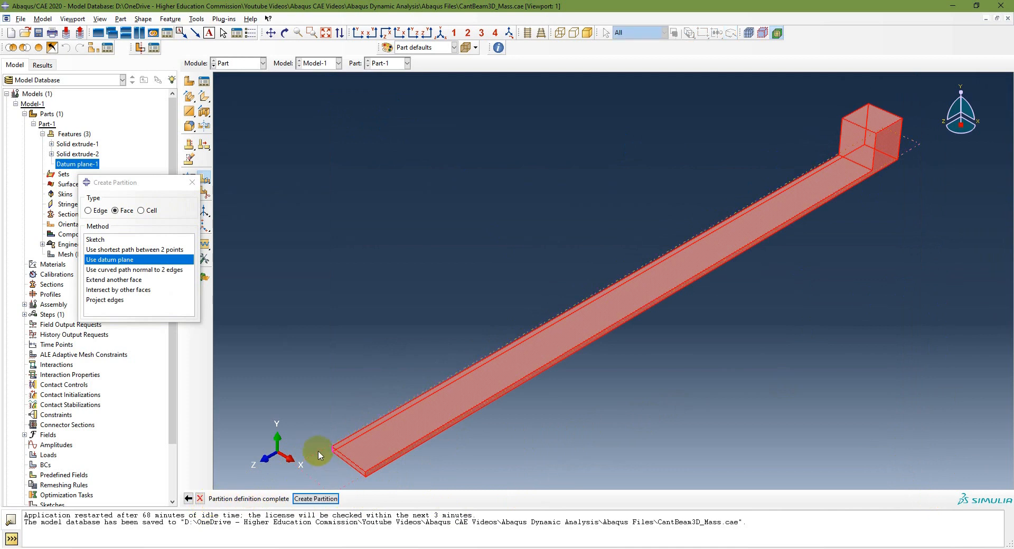
left_click(332, 499)
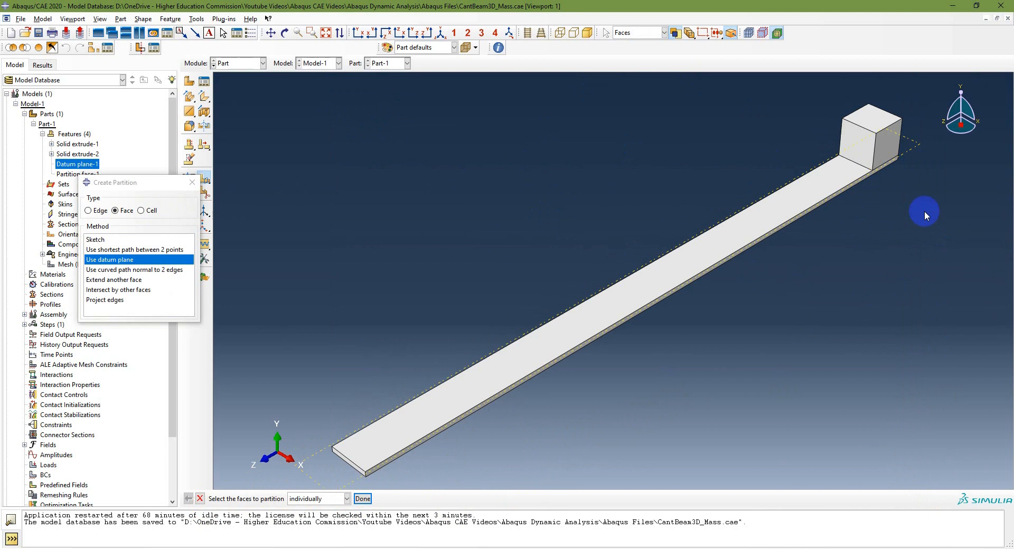
scroll(909, 173, "up", 5)
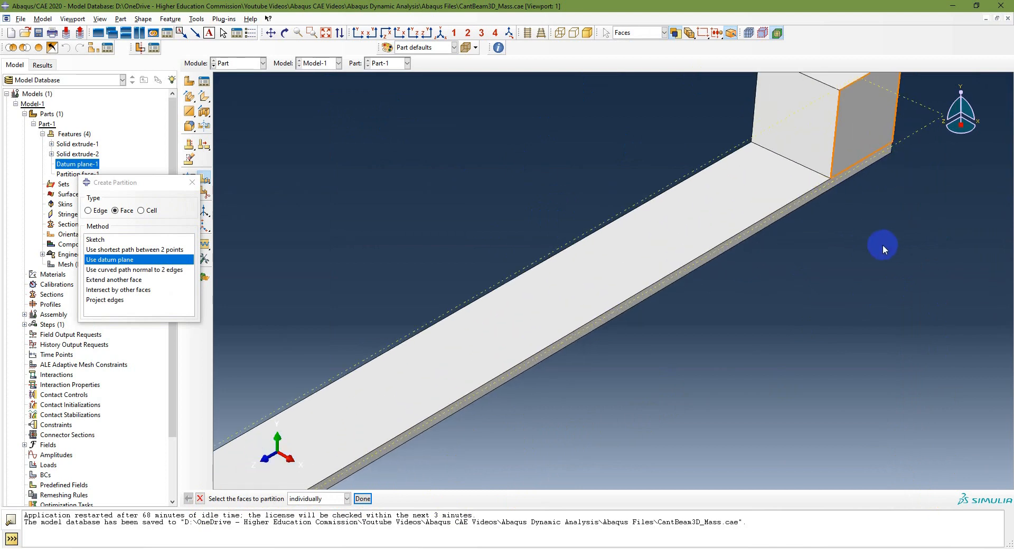
scroll(882, 245, "down", 5)
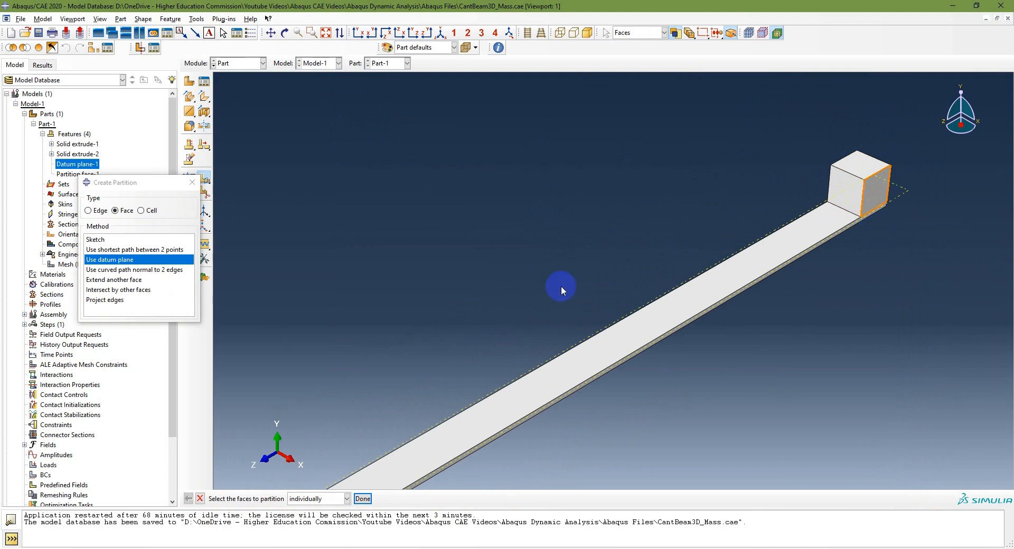
Finish the face partition on the selected faces and close the Create Partition dialog with the whole part in view
left_click(362, 499)
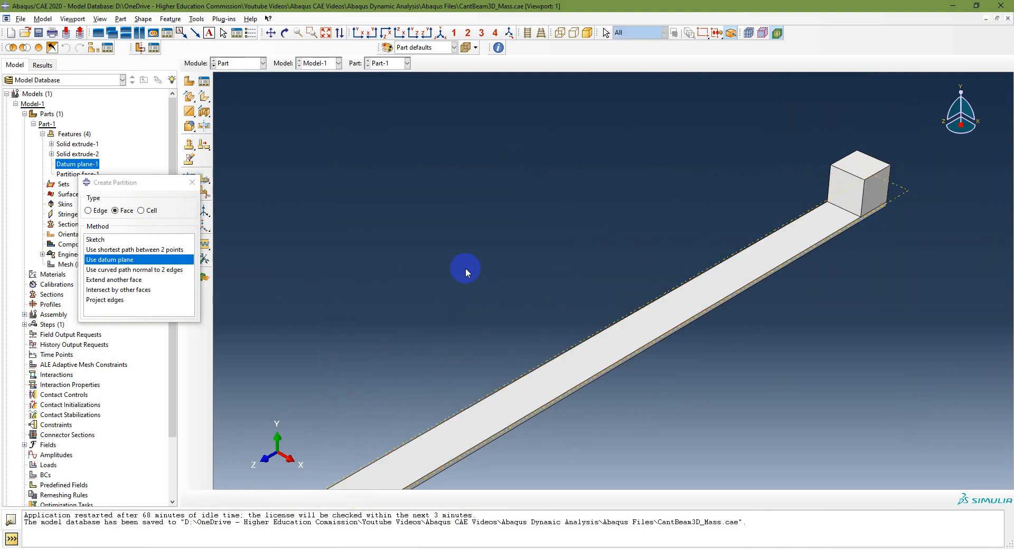
left_click(326, 33)
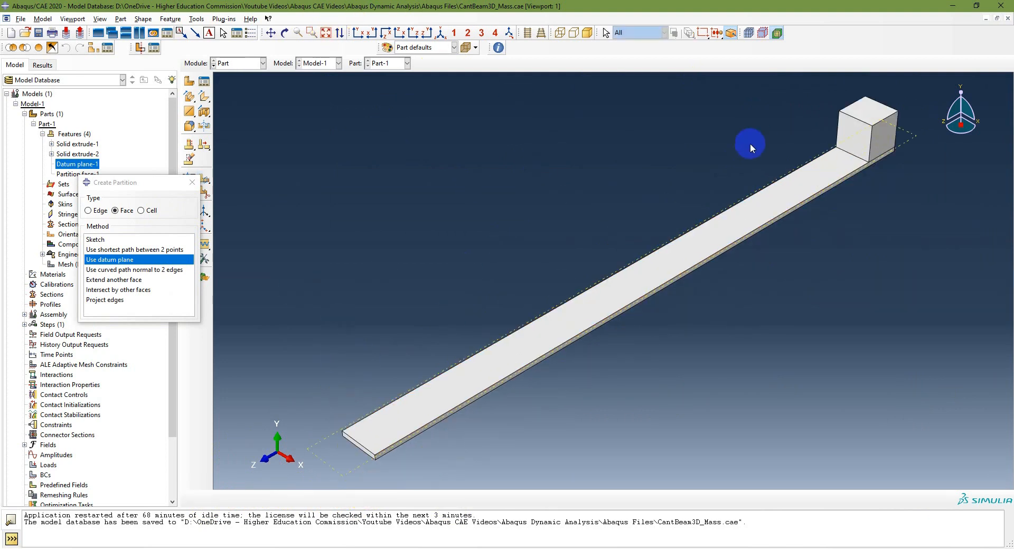
left_click(192, 182)
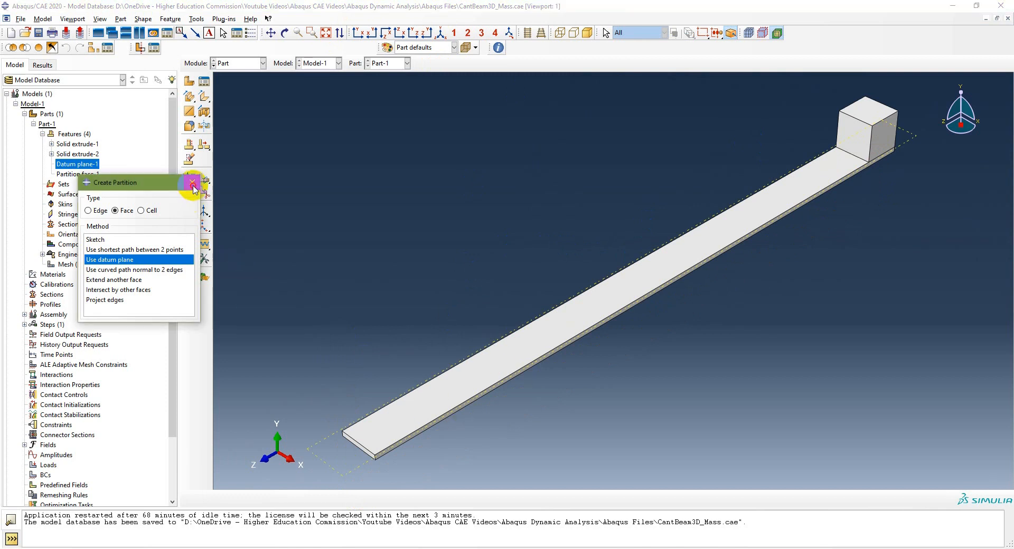
left_click(597, 548)
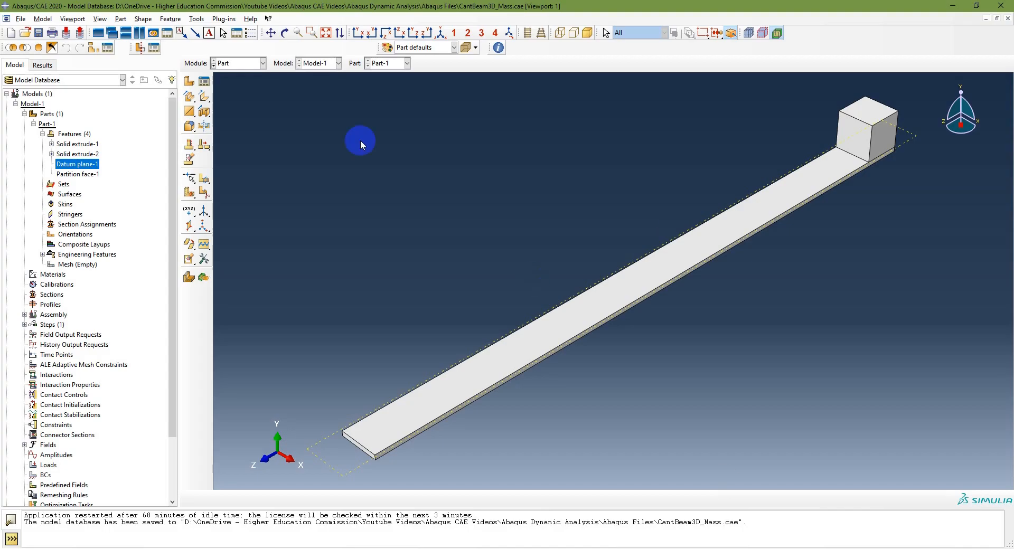
Switch to the Property module and create a material named Steel with a uniform mass density of 7850
left_click(251, 63)
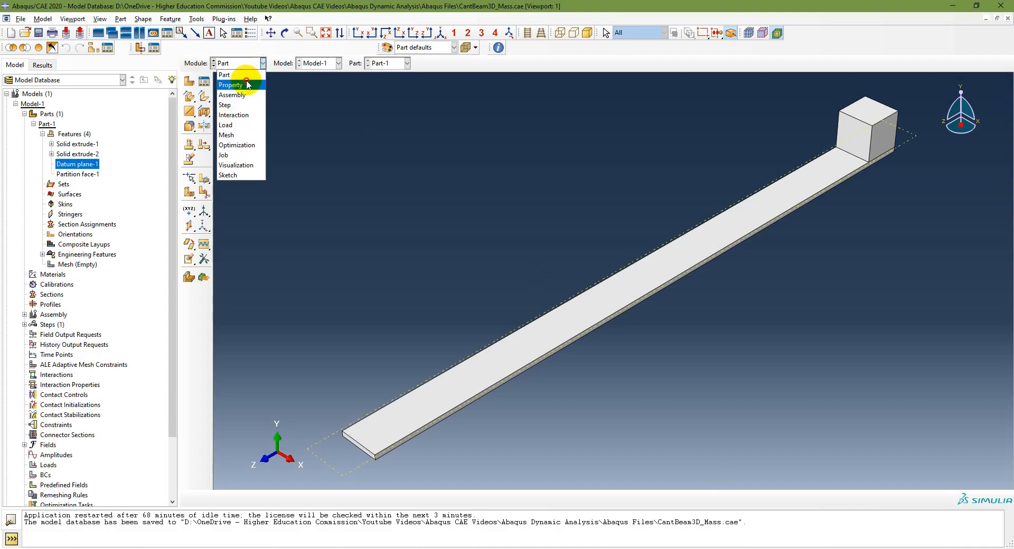
left_click(247, 85)
left_click(188, 82)
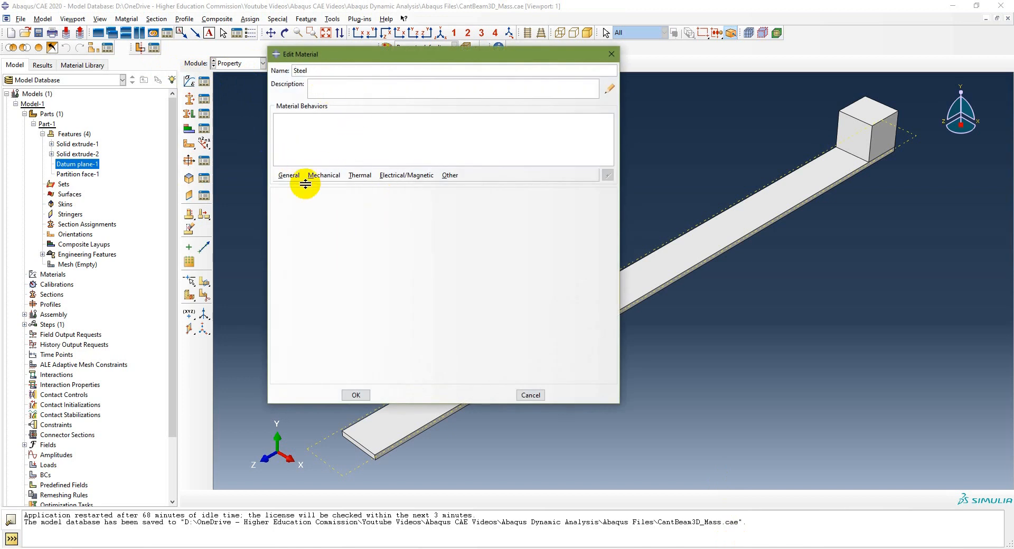
left_click(288, 175)
left_click(300, 187)
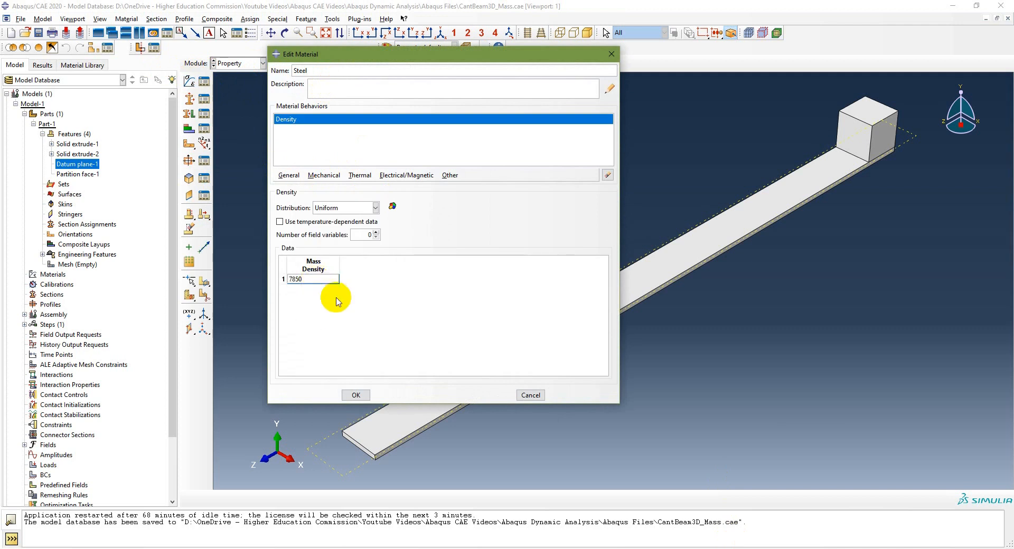
left_click(355, 395)
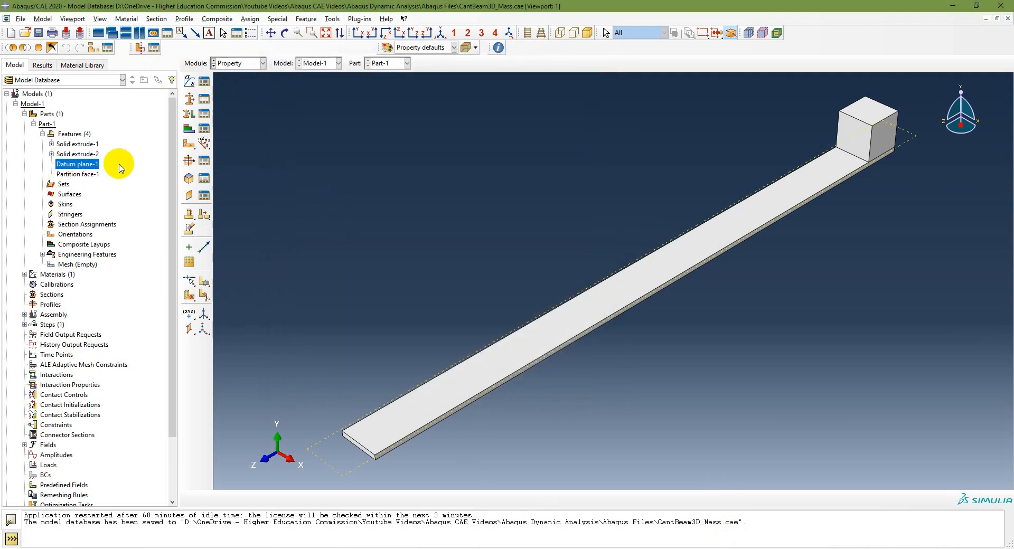
Add isotropic elastic behavior to the Steel material with Young's modulus 210e9 and Poisson's ratio 0.3
left_click(25, 274)
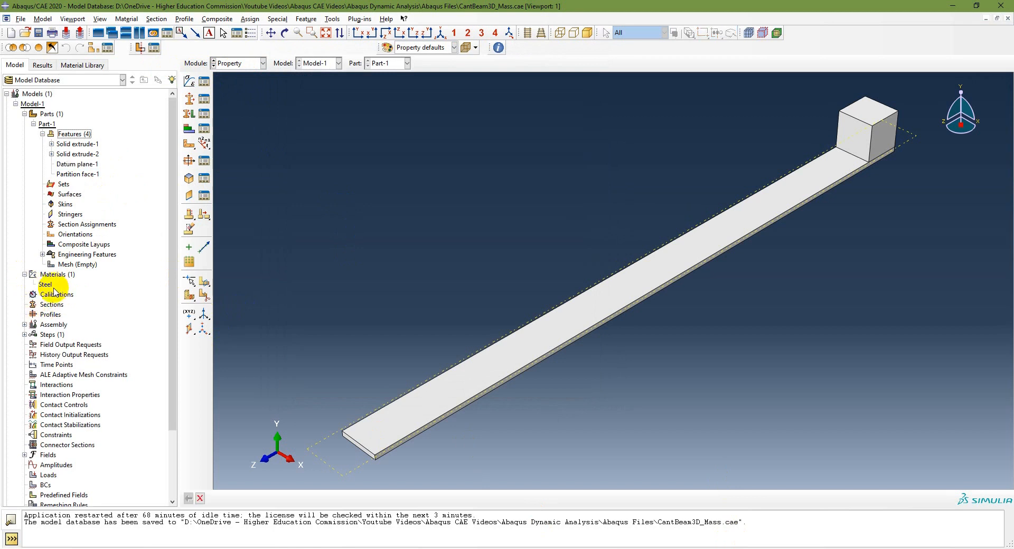
double_click(45, 285)
left_click(324, 175)
mouse_move(386, 188)
left_click(462, 187)
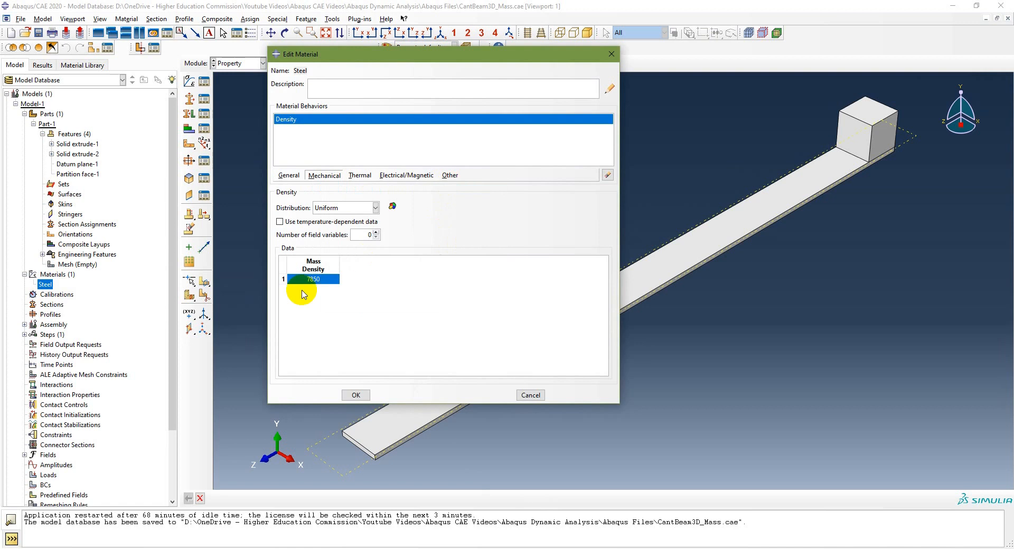
left_click(314, 320)
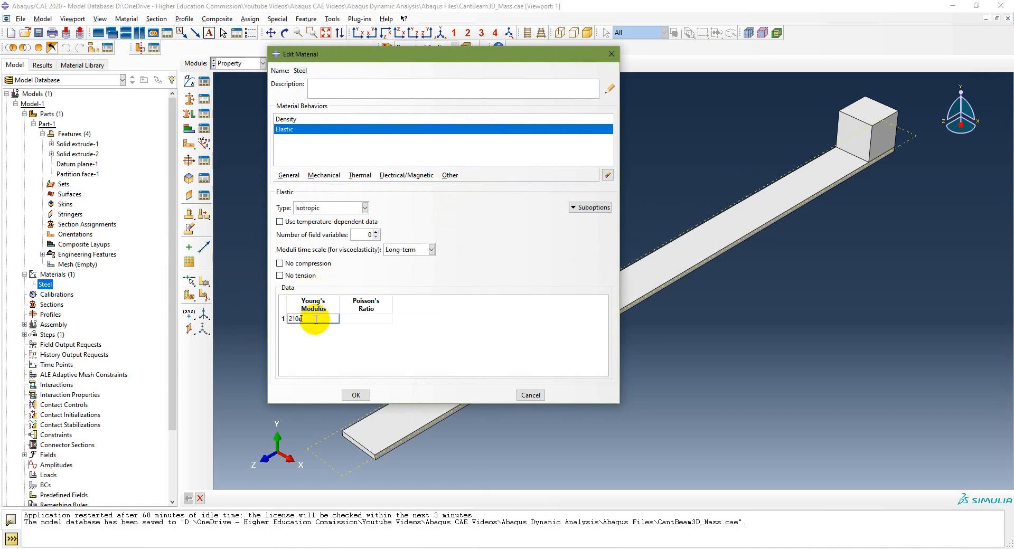
type("210e9")
left_click(369, 318)
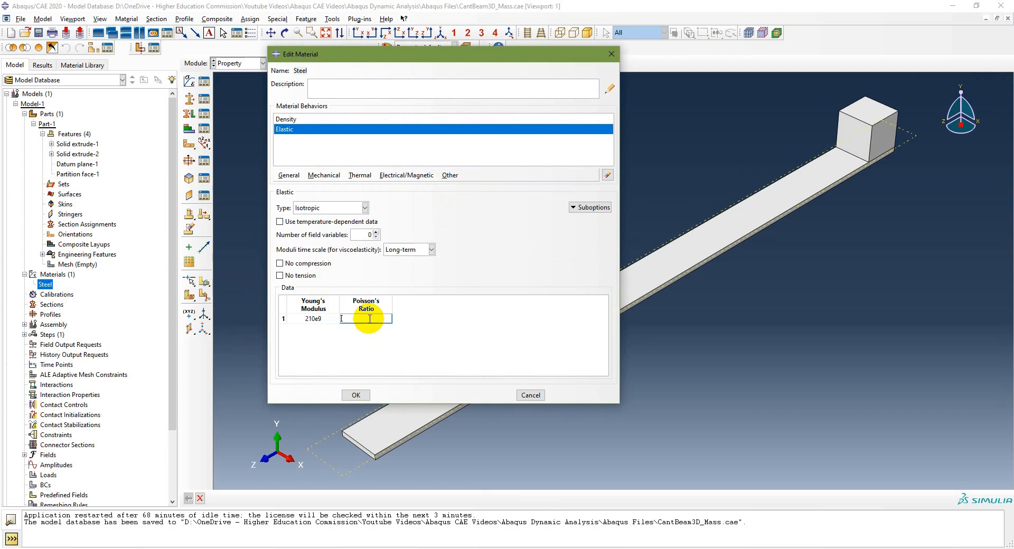
left_click(363, 395)
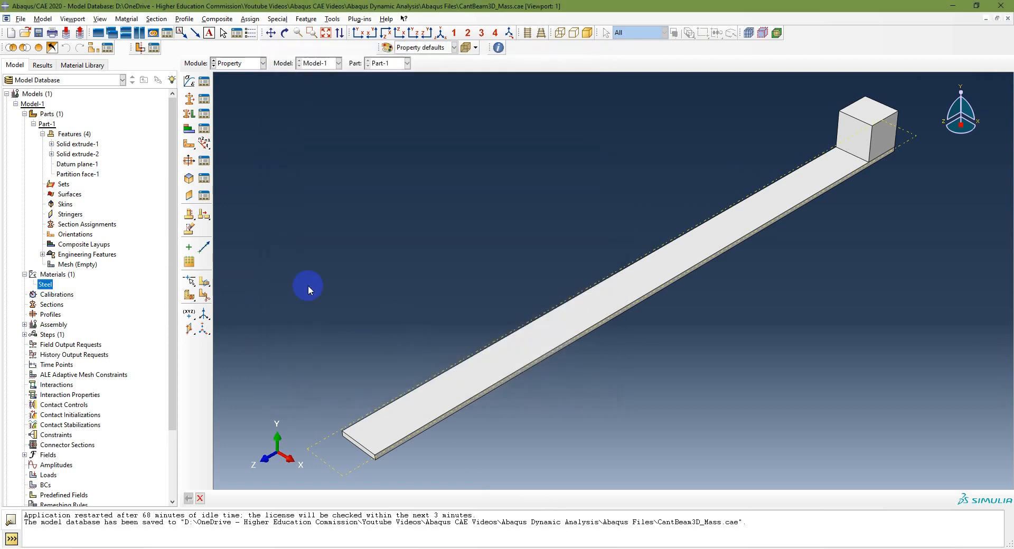
Reopen the Steel material and check its density, Young's modulus and Poisson's ratio entries
double_click(42, 284)
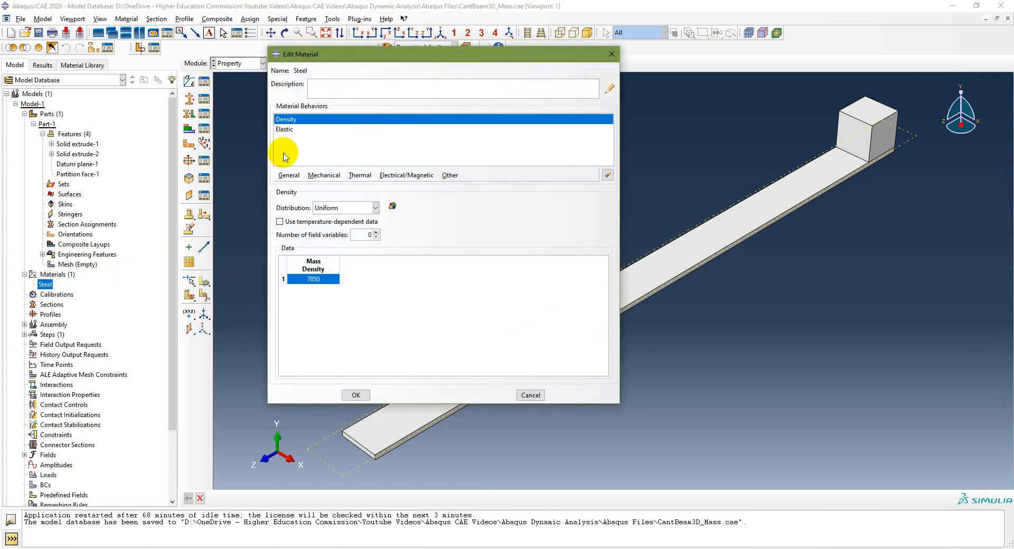
left_click(289, 132)
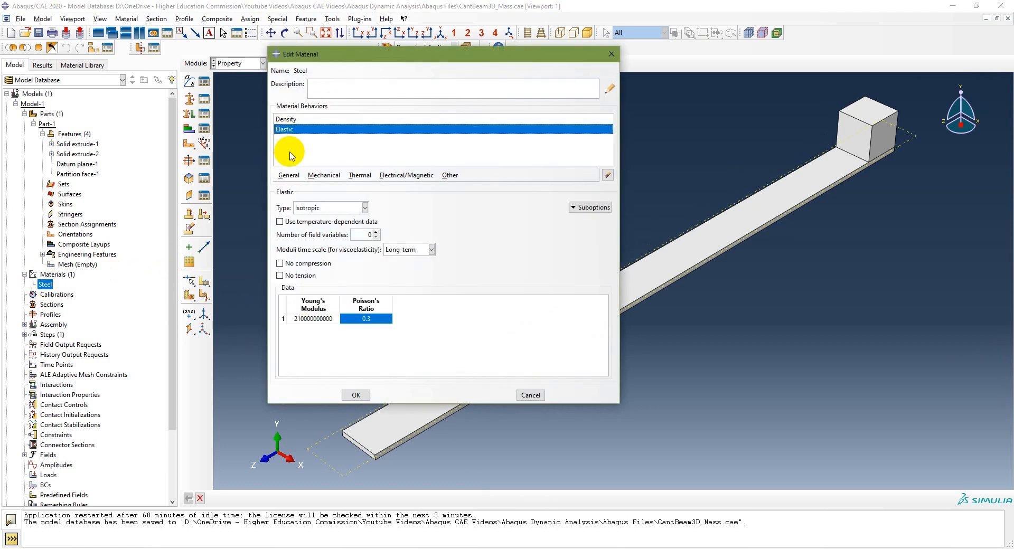
double_click(314, 319)
left_click(363, 319)
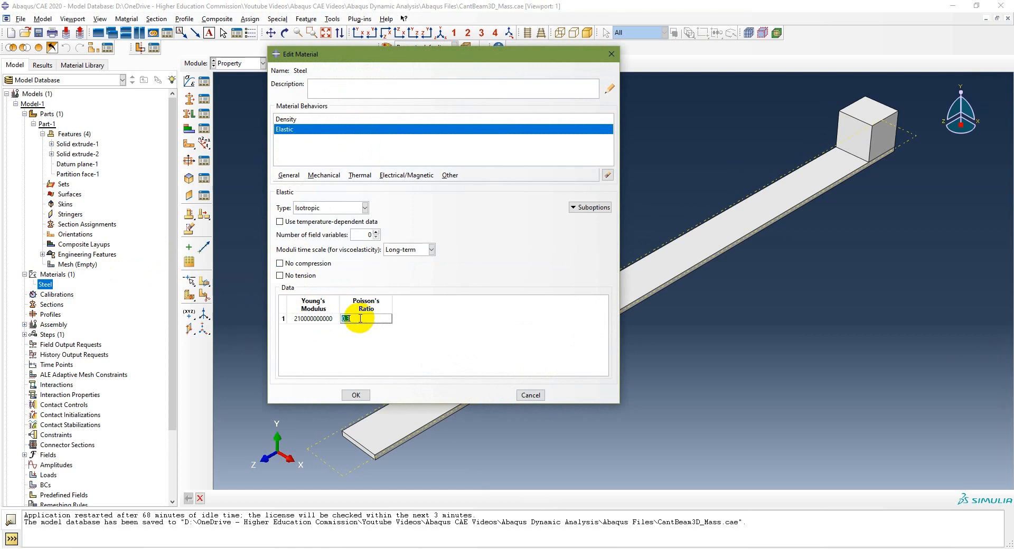
left_click(355, 395)
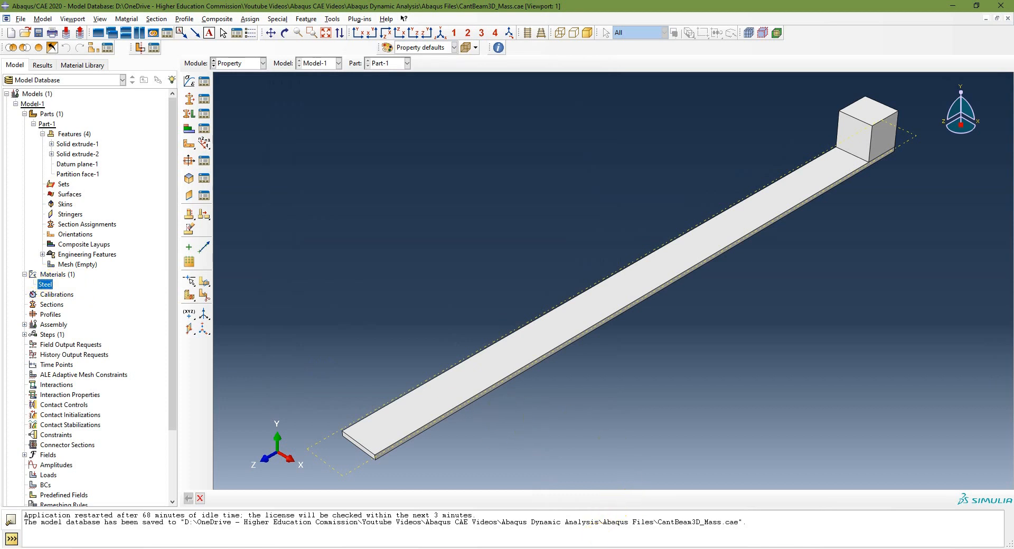
Check the section instructions on the PowerPoint slides, and in Abaqus/CAE create a solid homogeneous section using the Steel material
key("alt+Tab")
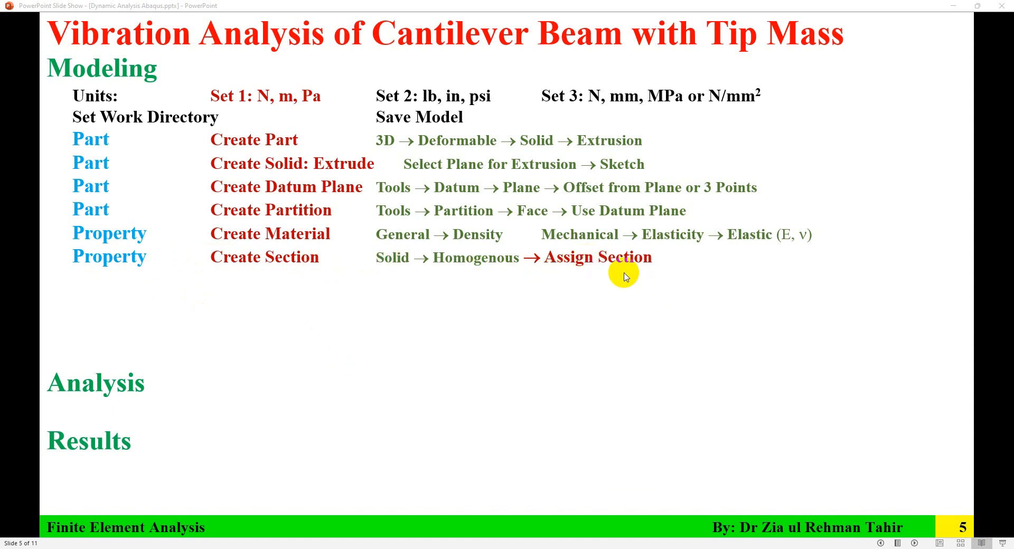
key("alt+Tab")
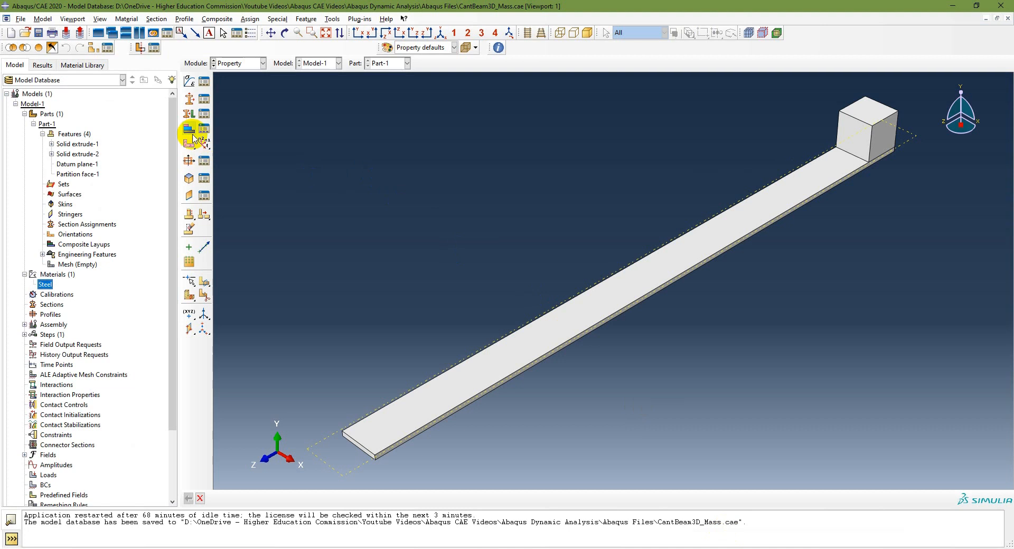
left_click(256, 66)
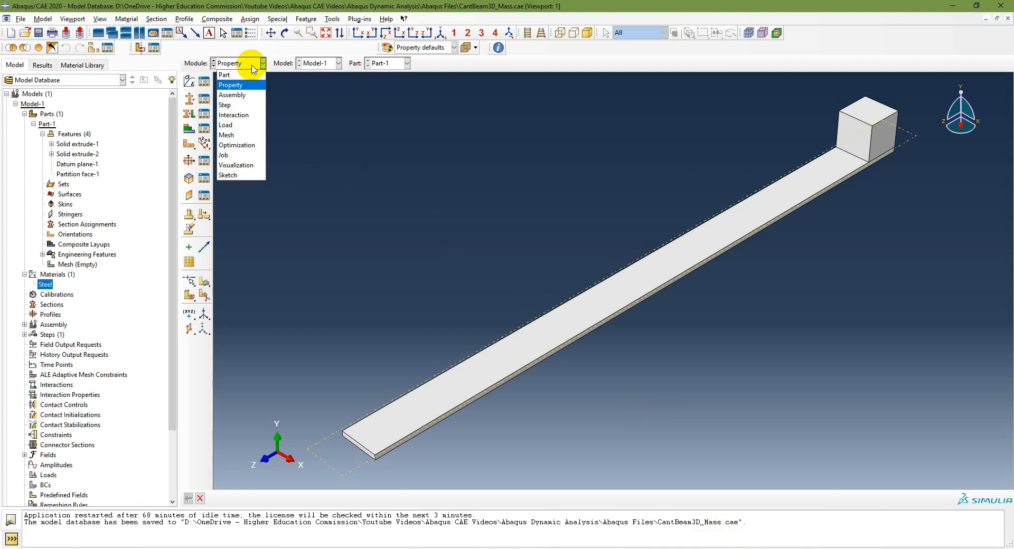
left_click(235, 87)
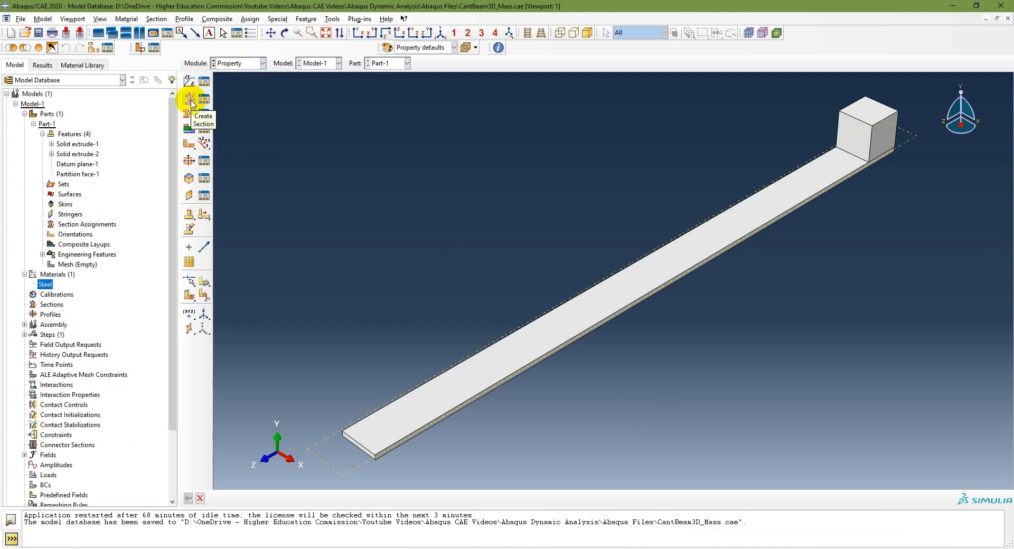
double_click(49, 305)
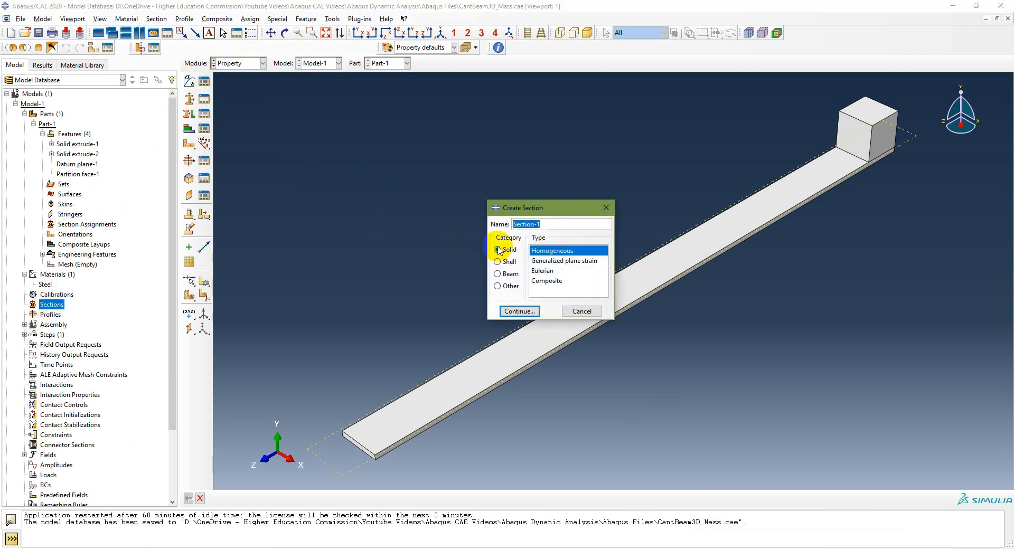
left_click(518, 312)
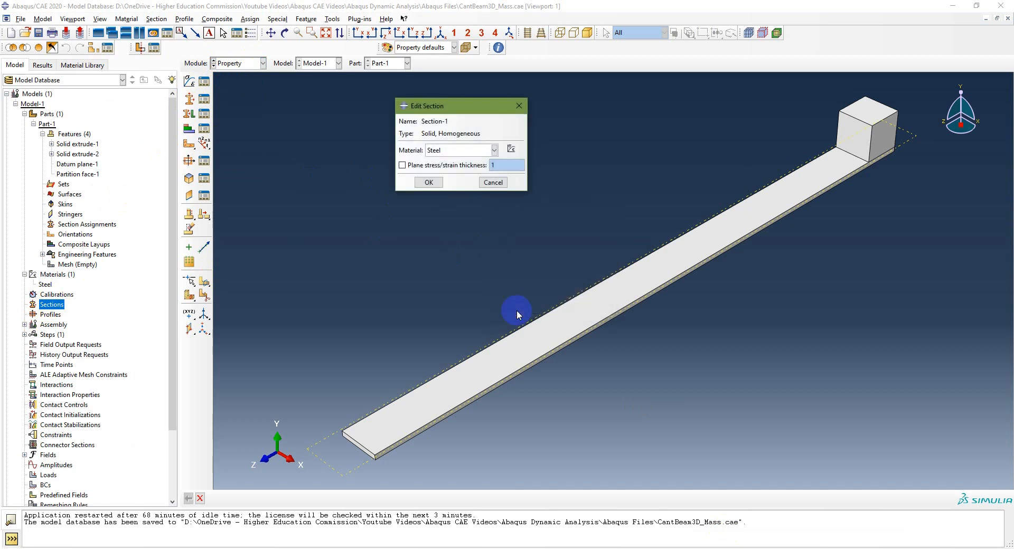
left_click(427, 182)
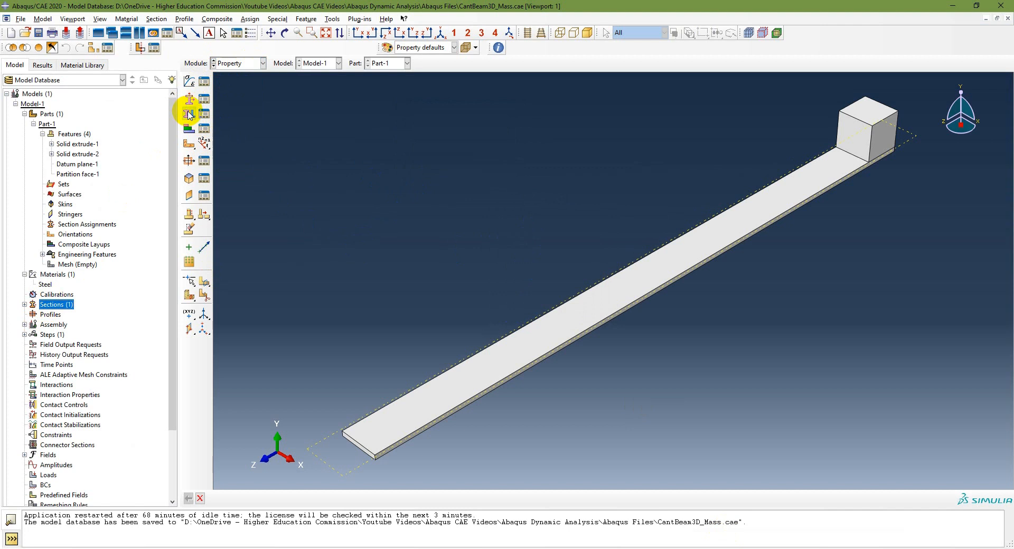
Assign the solid Steel section to the entire beam and cube without creating a set
left_click(83, 226)
double_click(83, 226)
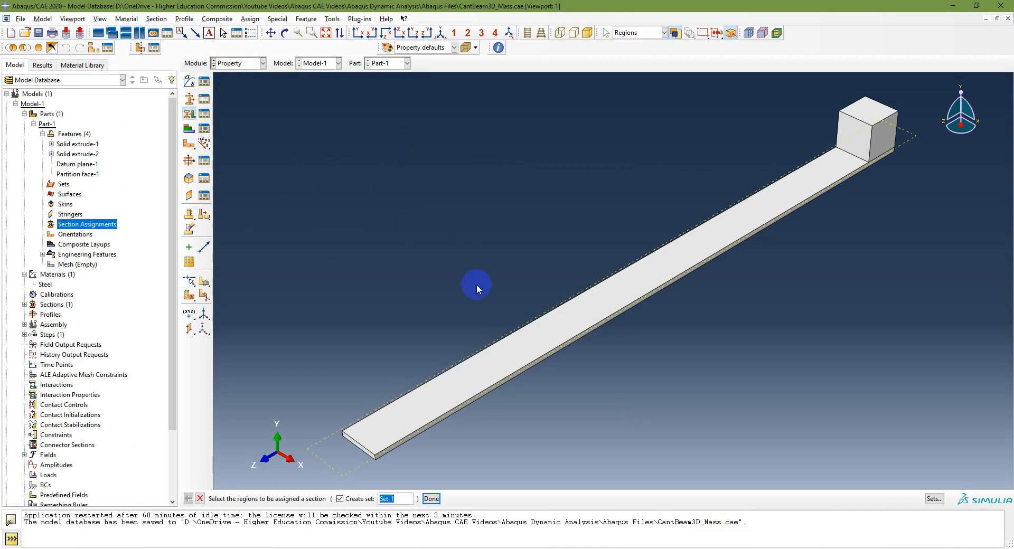
left_click(339, 499)
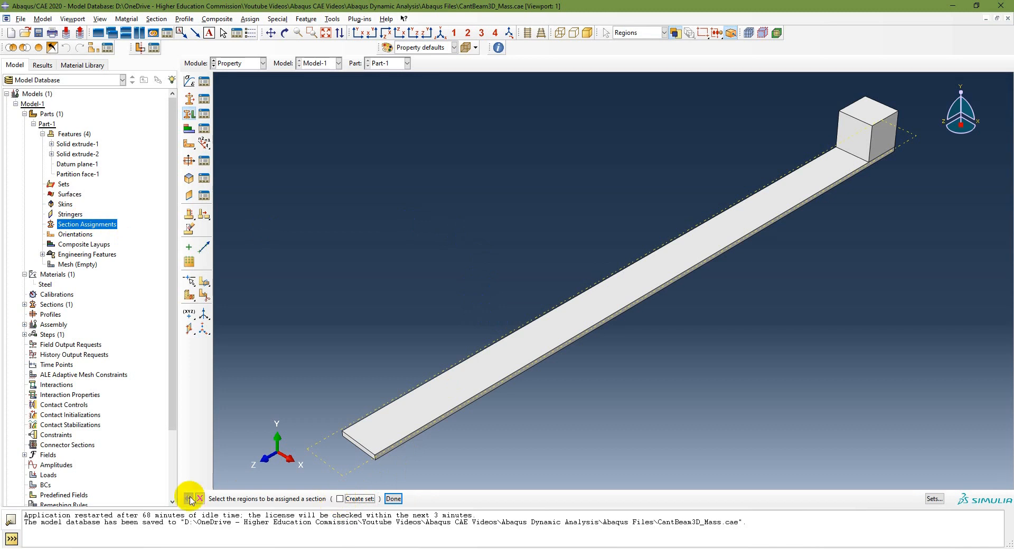
scroll(512, 203, "up", 1)
scroll(512, 203, "down", 2)
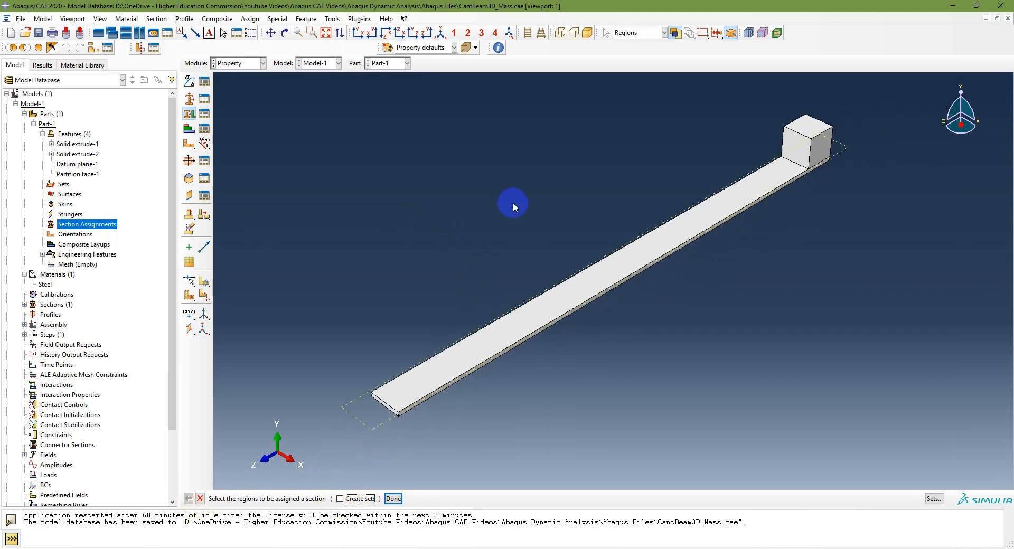
left_click_drag(296, 90, 896, 422)
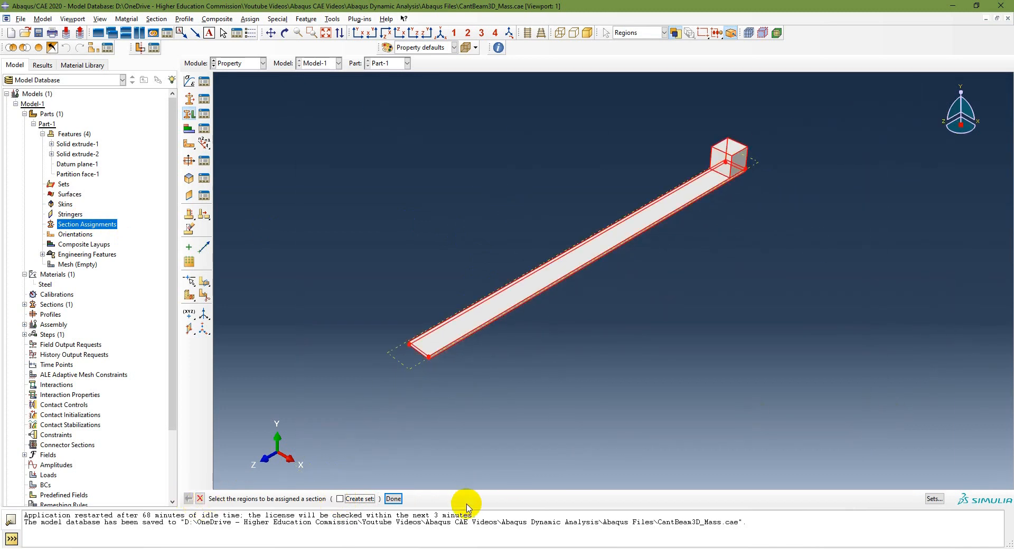
left_click(393, 499)
left_click(452, 295)
left_click(326, 34)
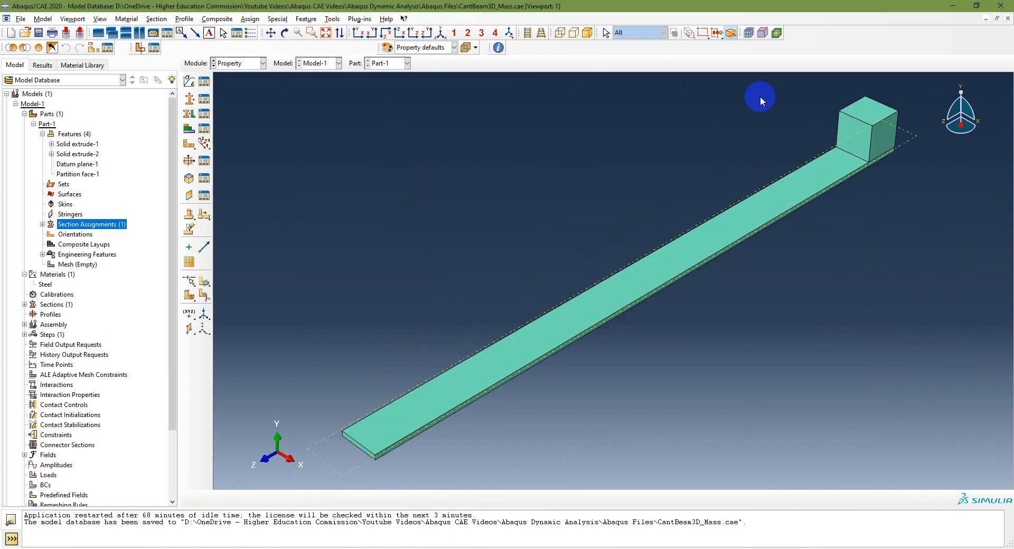
Check the mesh instructions on the PowerPoint slides, and in the Abaqus/CAE Mesh module seed the part with an approximate global size of 2.5e-3
key("alt+Tab")
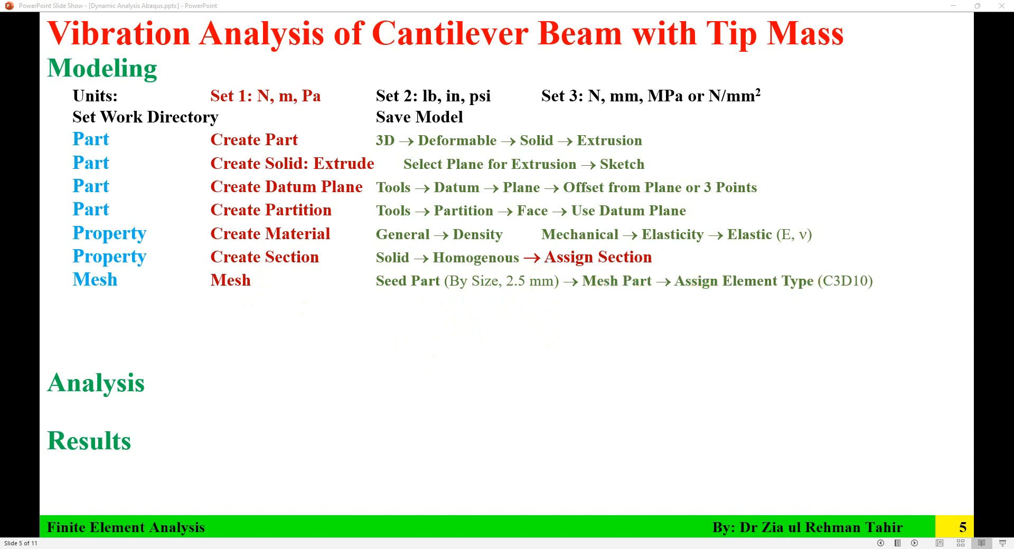
key("alt+Tab")
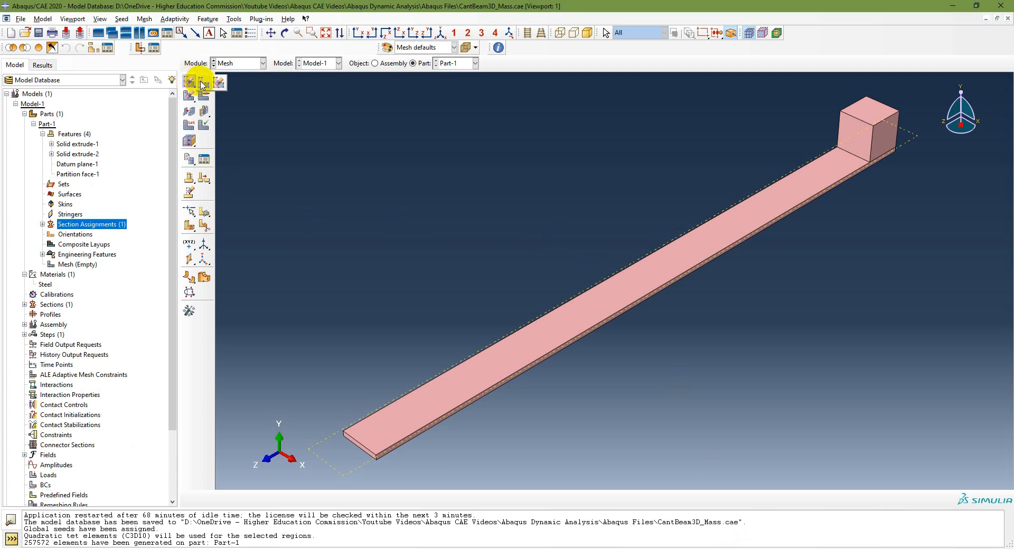
left_click(202, 83)
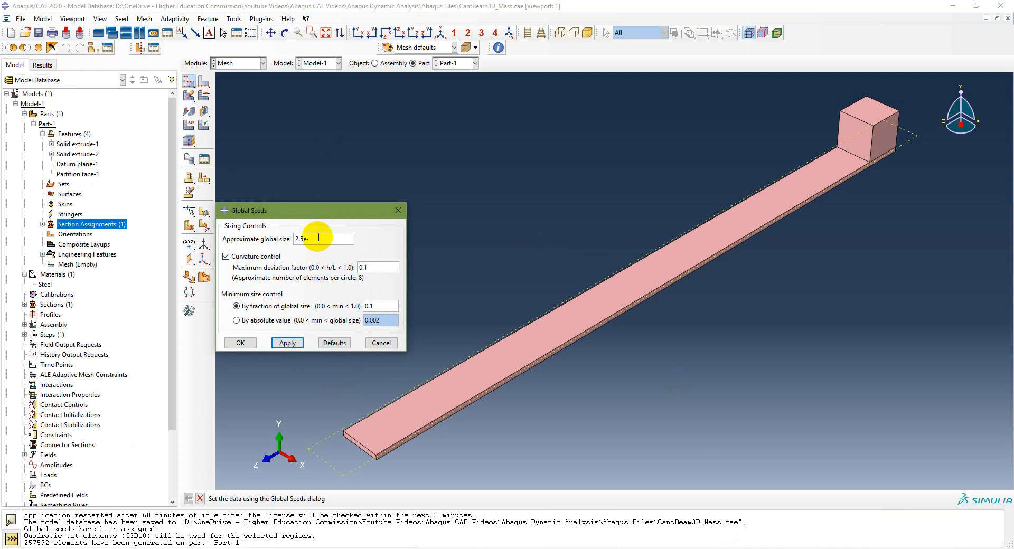
left_click(285, 344)
left_click(244, 343)
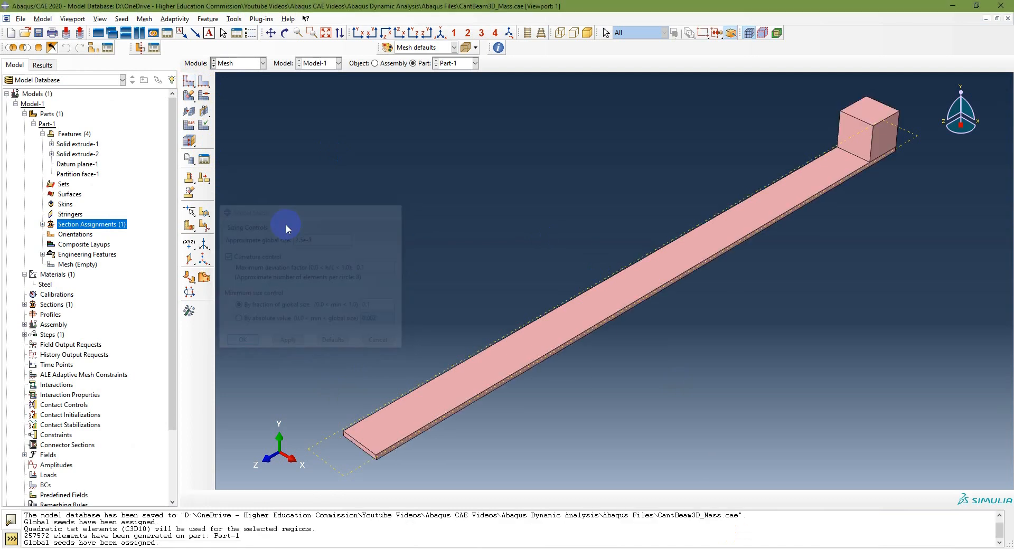
Try to mesh the part using hexahedral elements
left_click(188, 98)
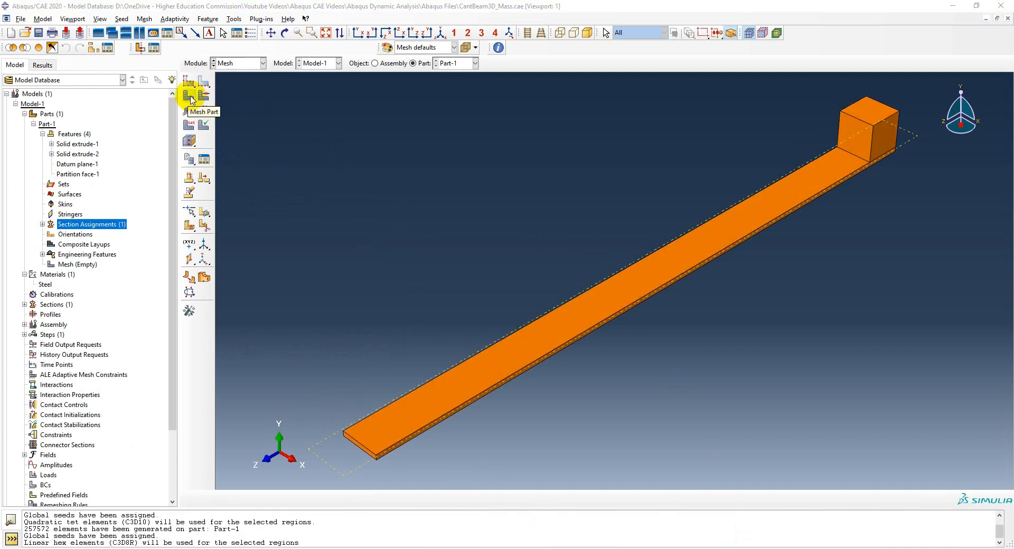
left_click(190, 98)
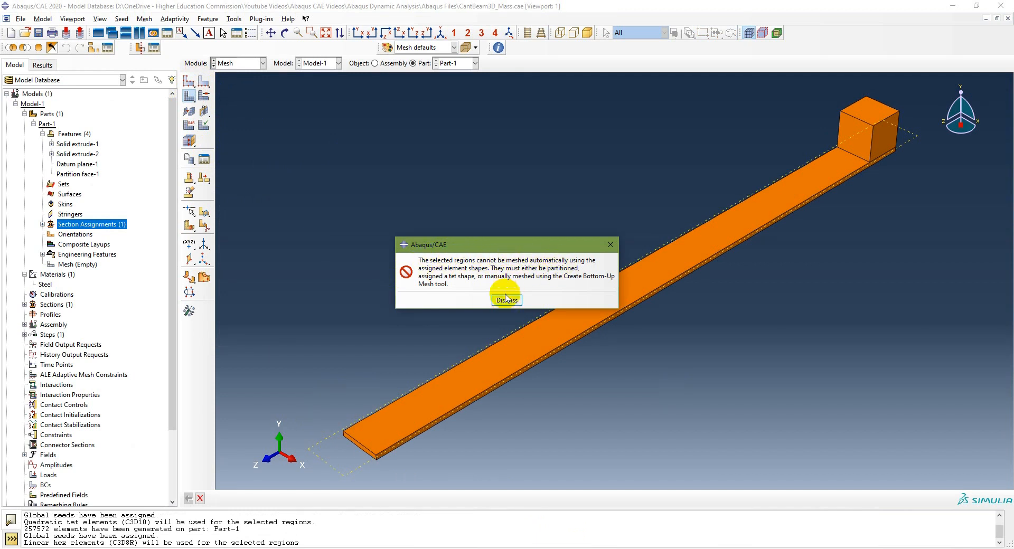
left_click(508, 301)
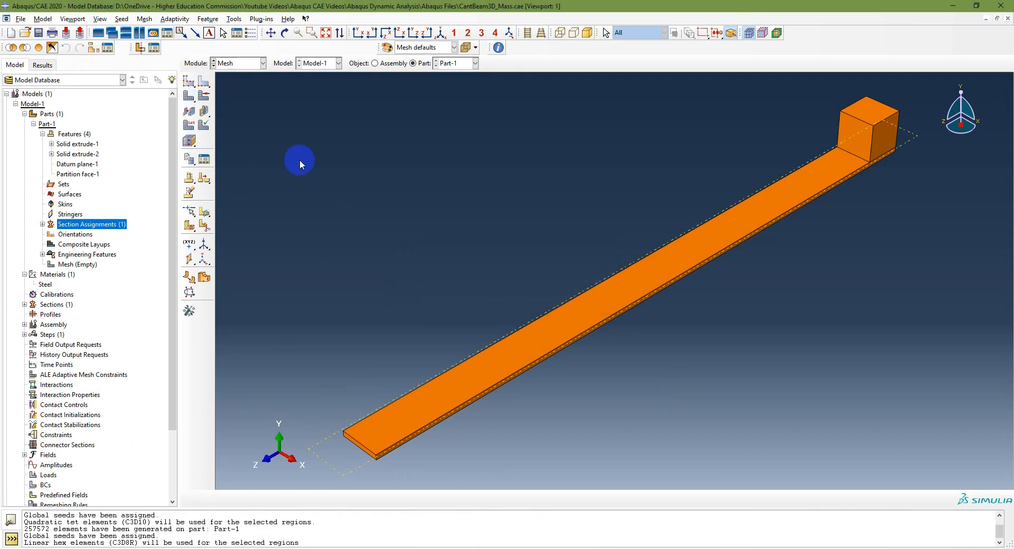
Set the mesh controls to the Tet element shape with the Free technique and mesh the part
left_click(203, 95)
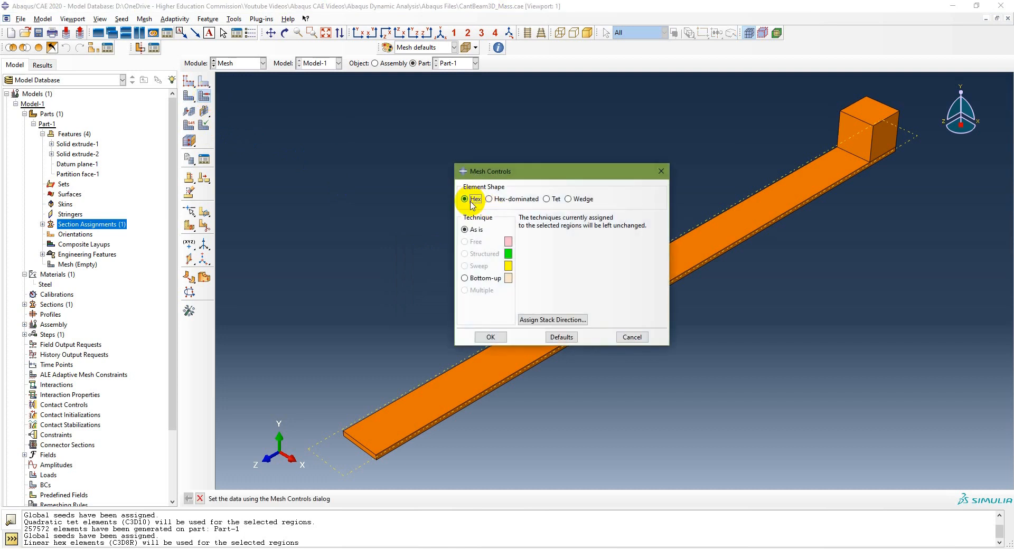
left_click(548, 199)
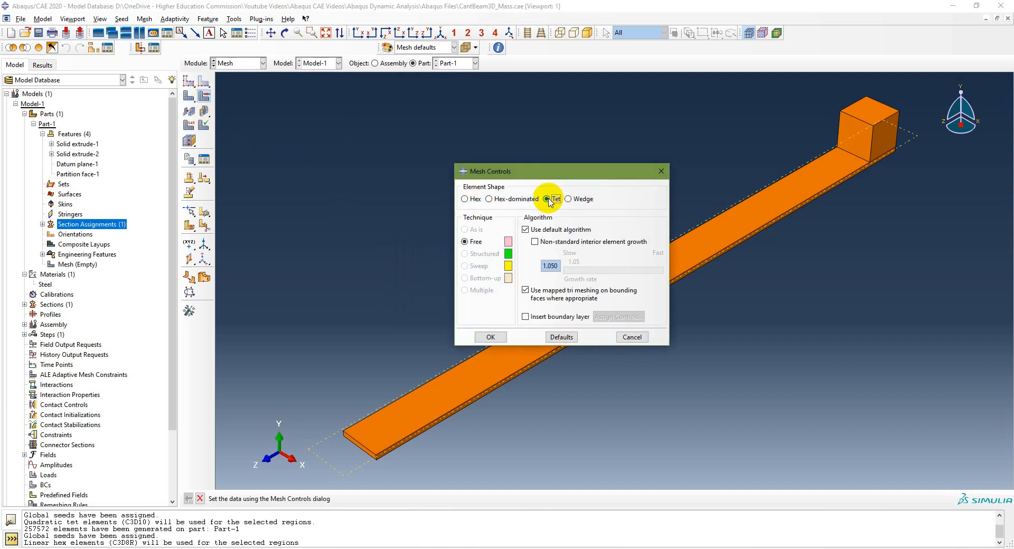
left_click(490, 337)
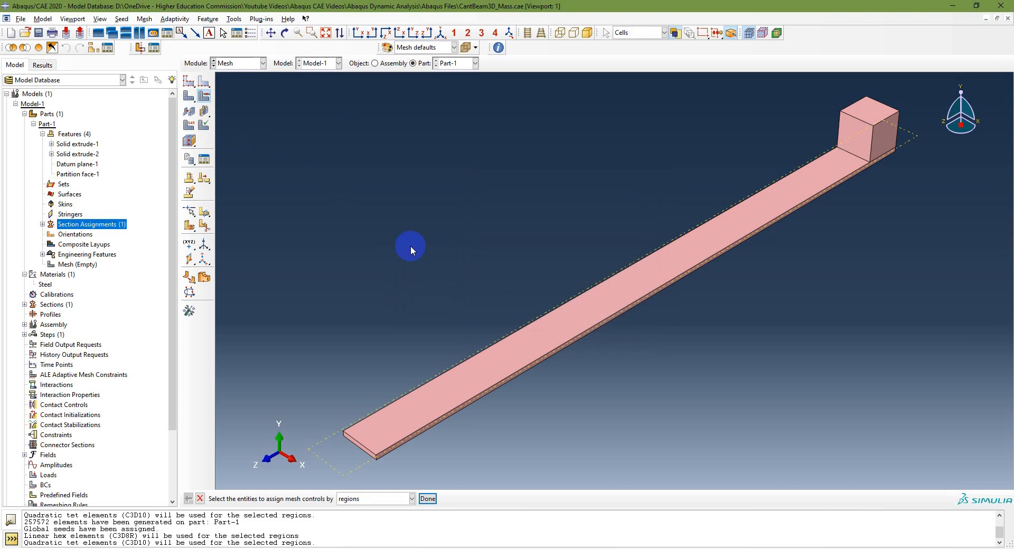
left_click(189, 96)
left_click(277, 499)
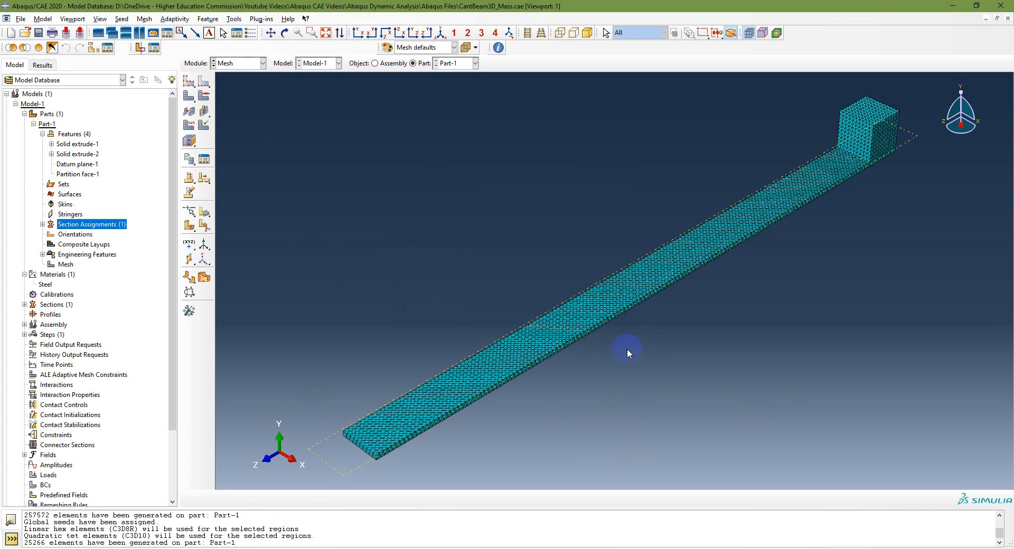
Inspect the mesh at the beam's end opposite the cube, and confirm the Standard quadratic 3D Stress element type C3D10
scroll(368, 434, "down", 5)
scroll(372, 455, "up", 4)
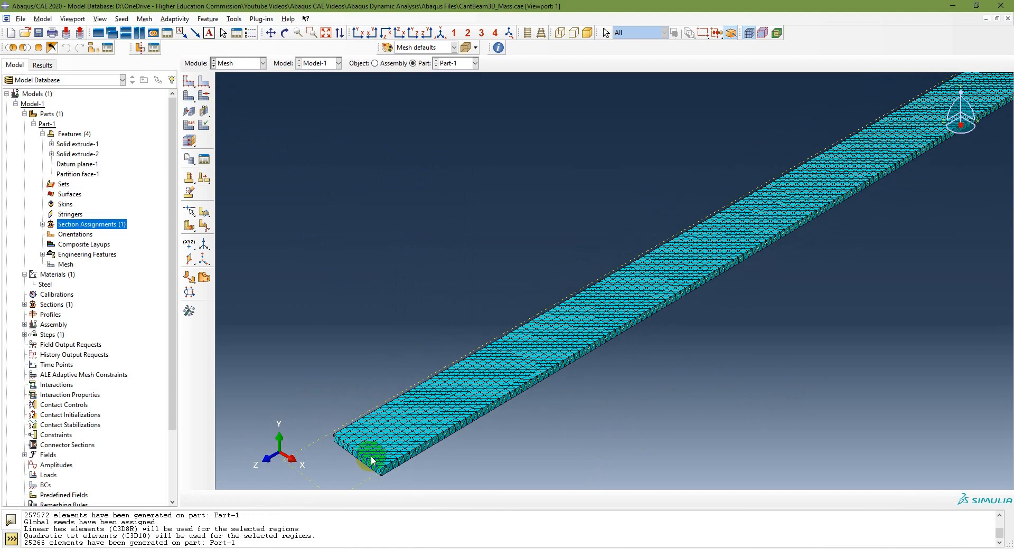
left_click(441, 33)
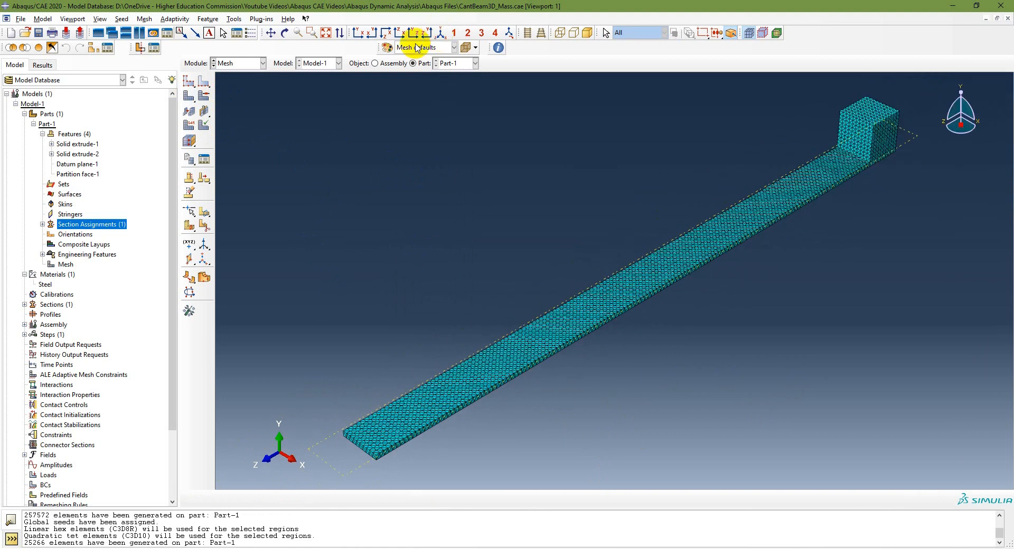
left_click(194, 125)
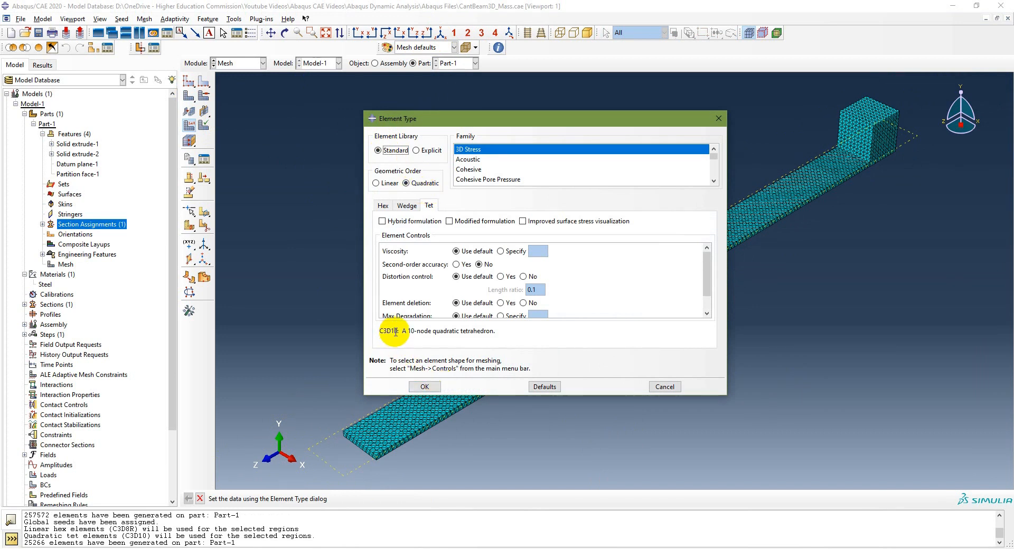
left_click(424, 386)
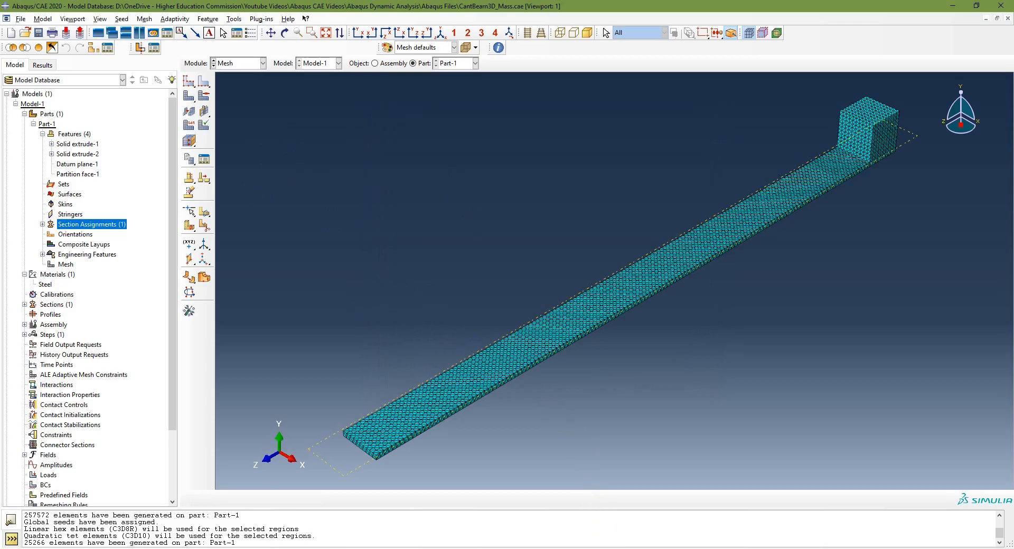
Check the assembly instructions on the PowerPoint slides, and in Abaqus/CAE create a dependent instance of Part-1 in the assembly
left_click(608, 548)
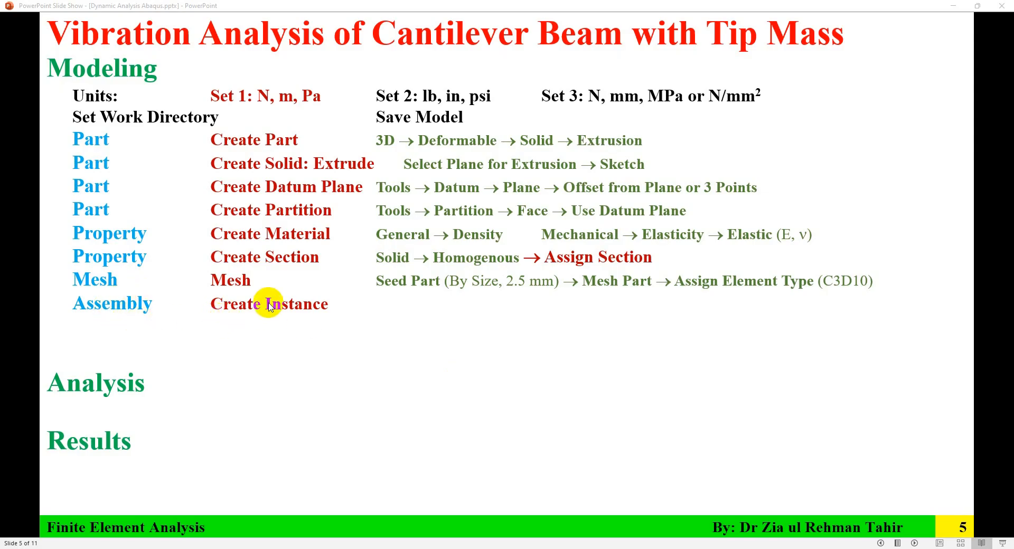
left_click(735, 548)
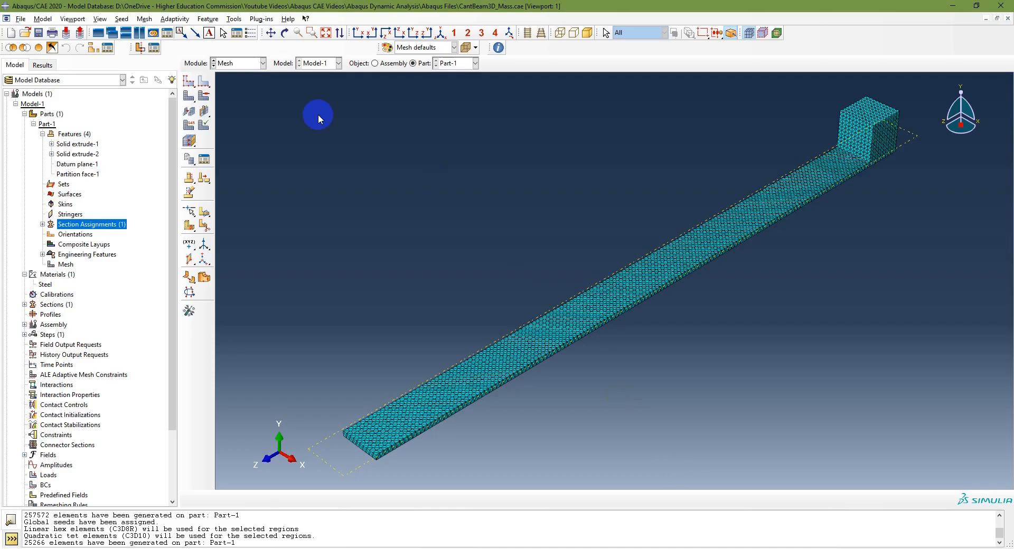
left_click(24, 324)
double_click(57, 336)
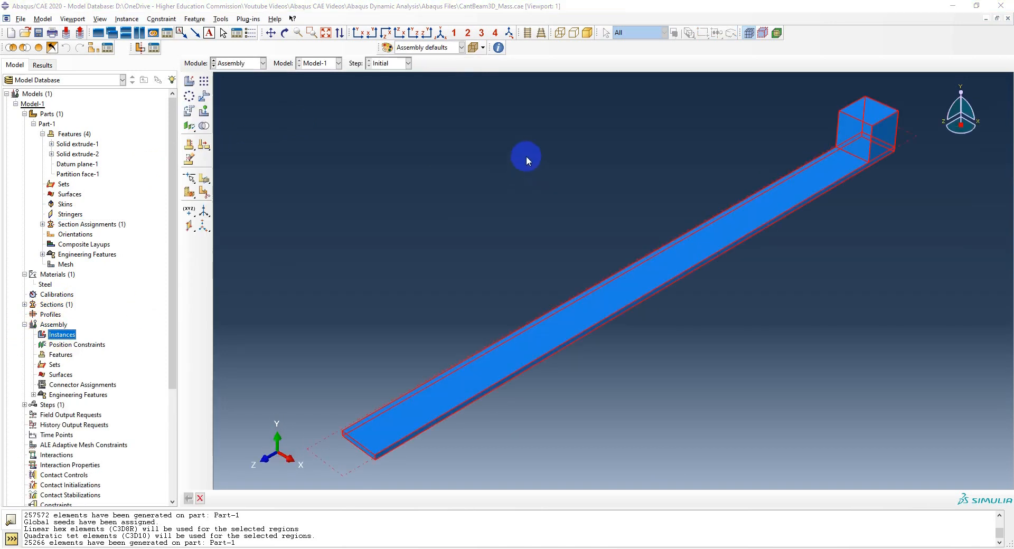
left_click(380, 330)
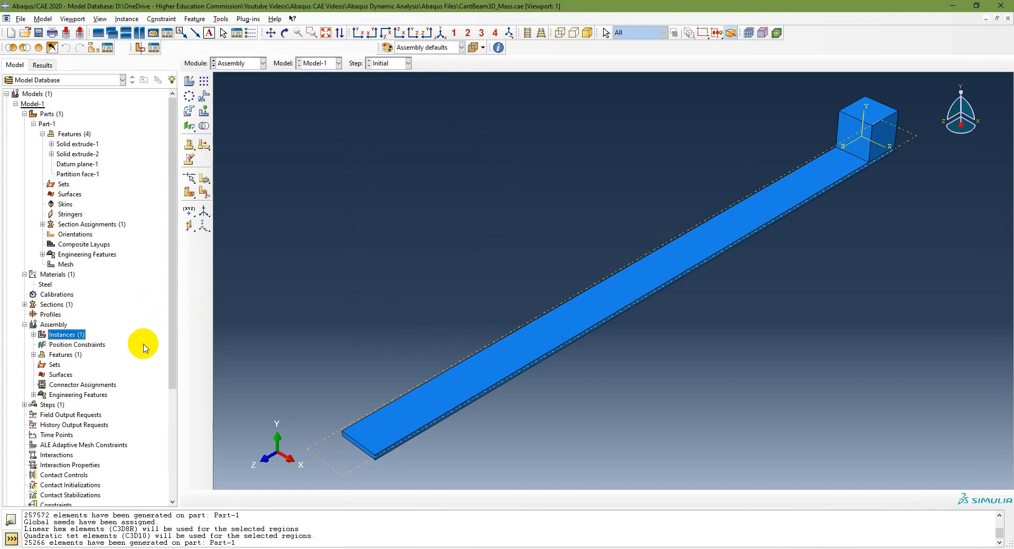
left_click(33, 334)
left_click(58, 345)
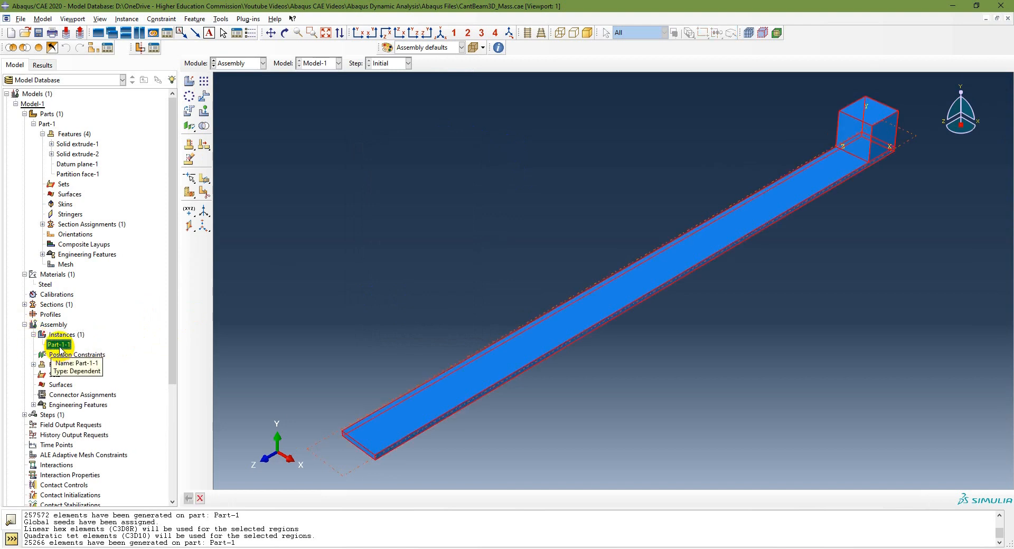
Check the step instructions on the PowerPoint slides, and in the Abaqus/CAE Step module create a Linear perturbation, Frequency step named Modal after Initial
left_click(561, 548)
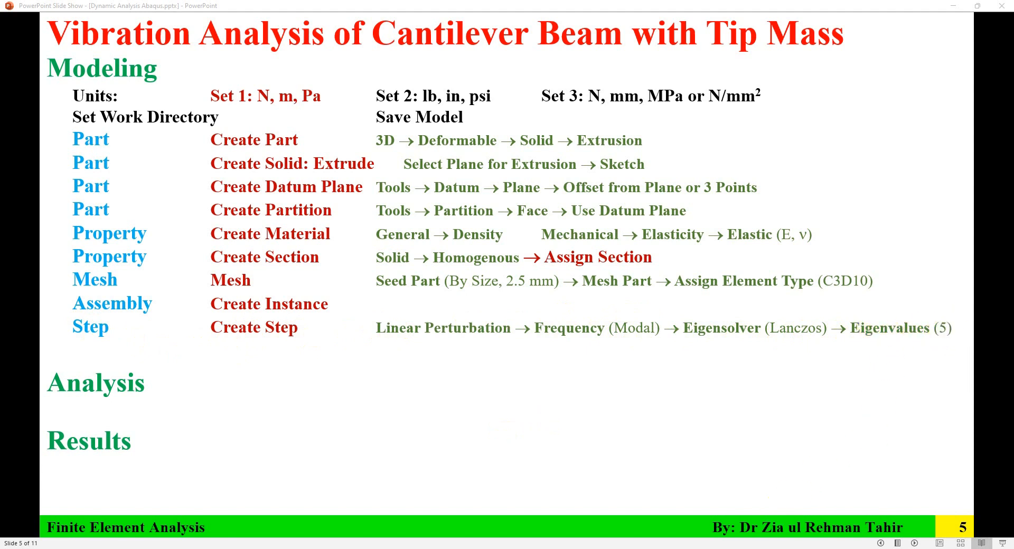
left_click(756, 548)
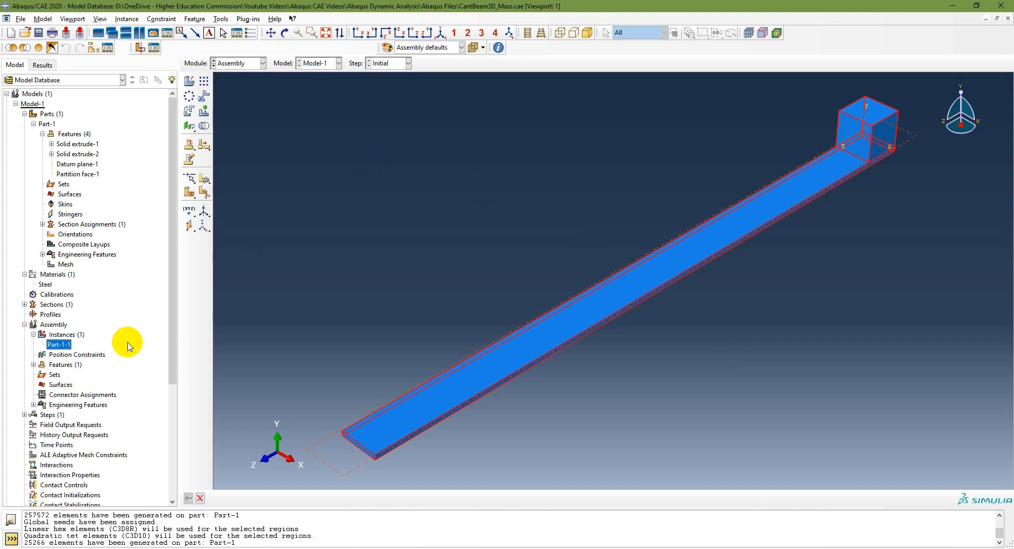
scroll(129, 339, "down", 3)
left_click(249, 62)
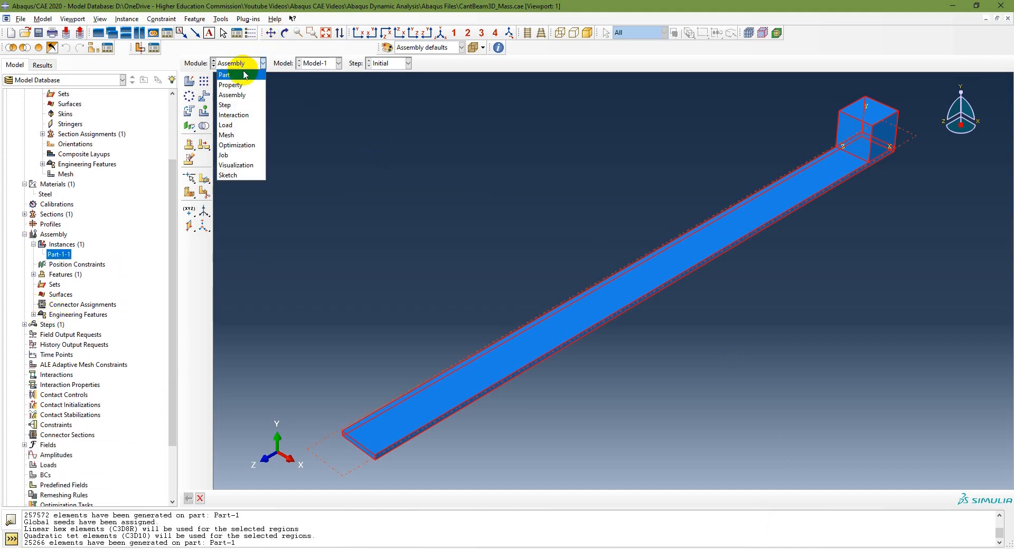
left_click(237, 104)
left_click(203, 83)
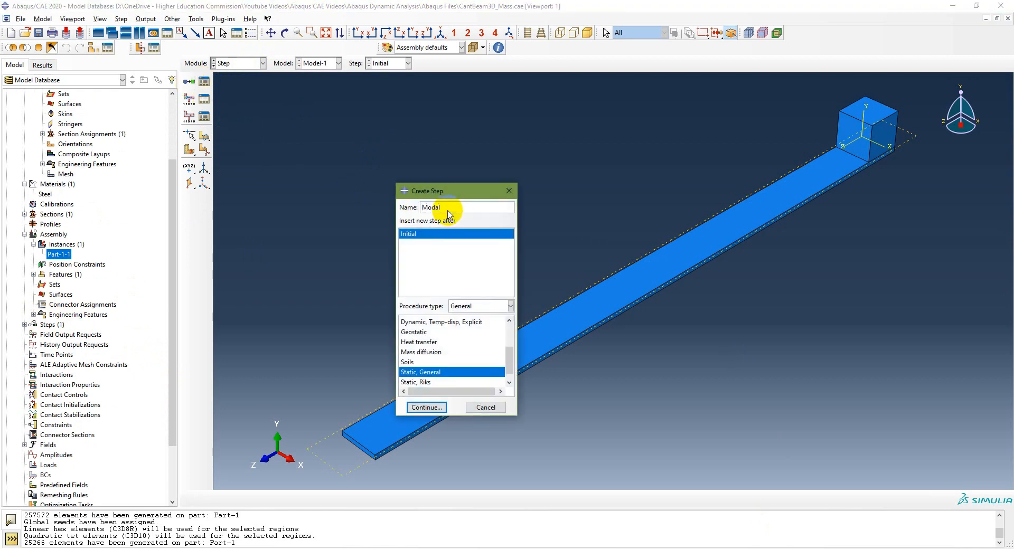
left_click(490, 306)
left_click(489, 320)
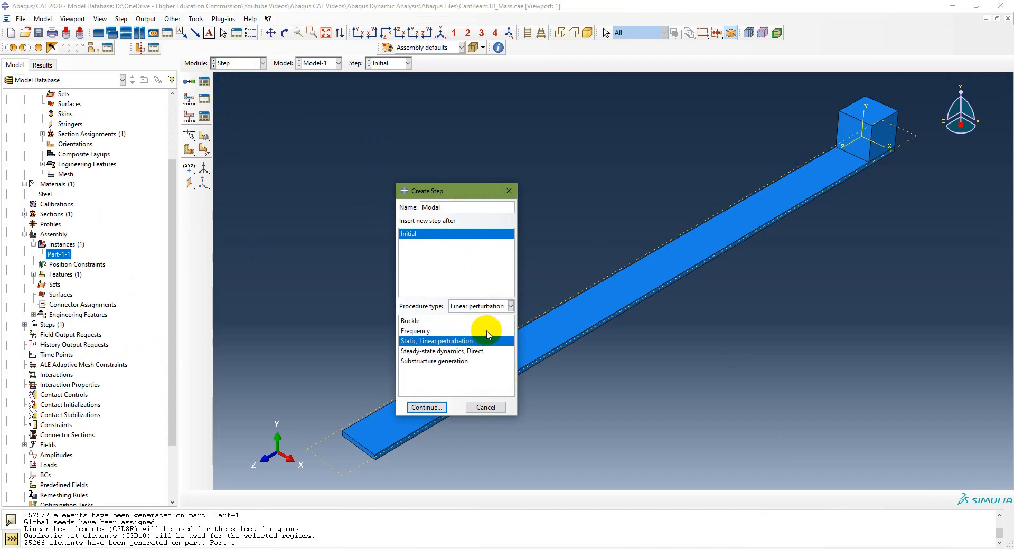
left_click(418, 331)
left_click(427, 407)
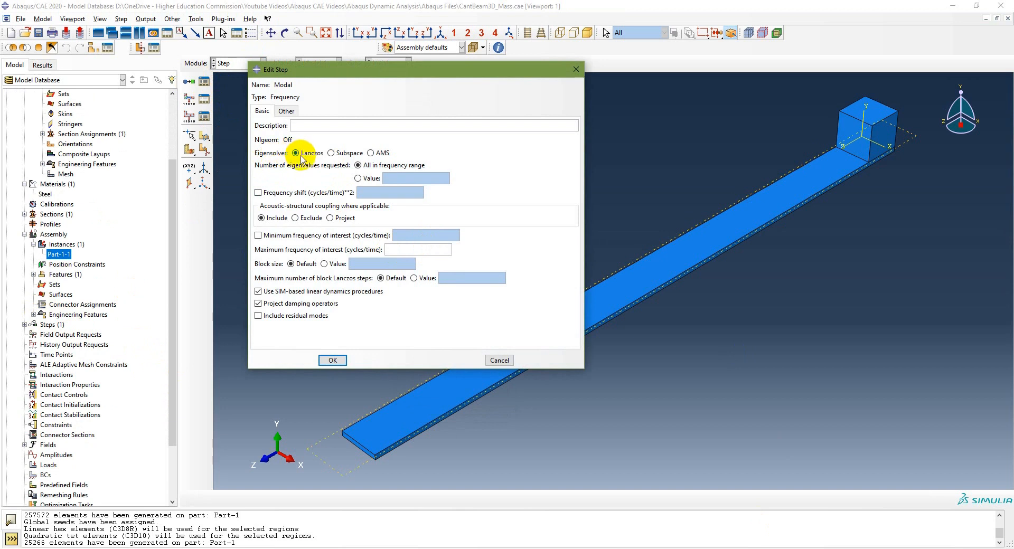
Request 5 eigenvalues with the Lanczos eigensolver for the Modal step
left_click(357, 178)
type("5")
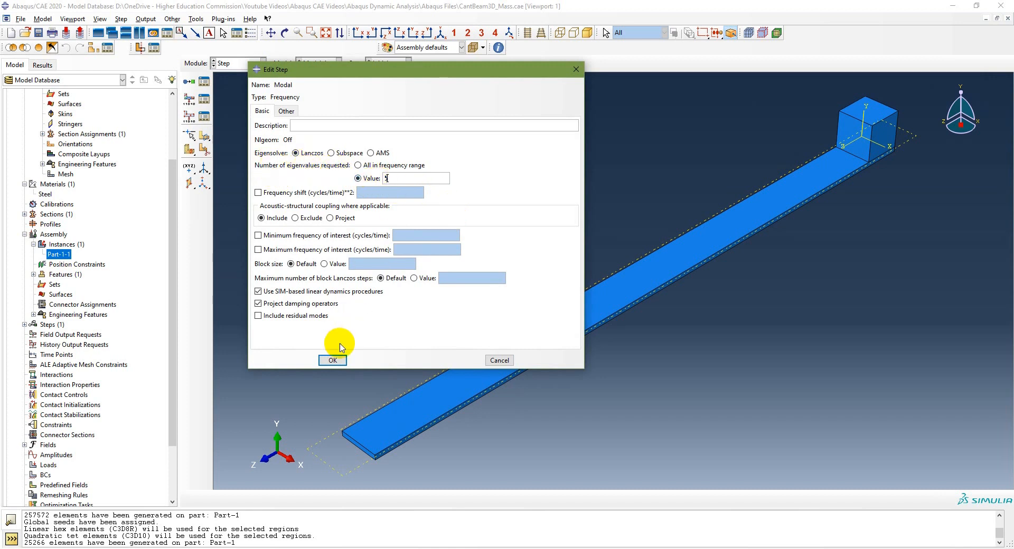
left_click(332, 361)
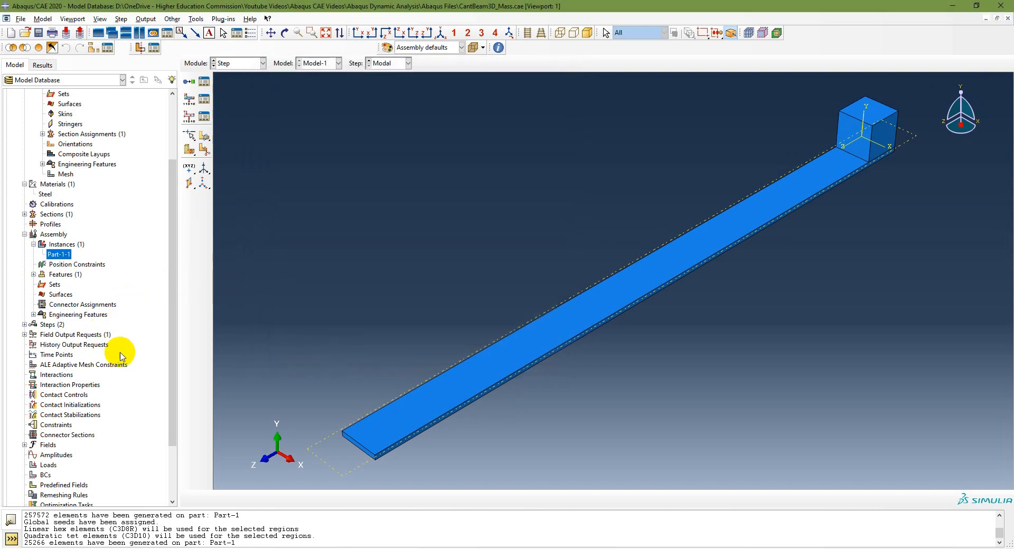
Reopen the Modal step and review its eigensolver and eigenvalue settings
left_click(25, 325)
left_click(58, 344)
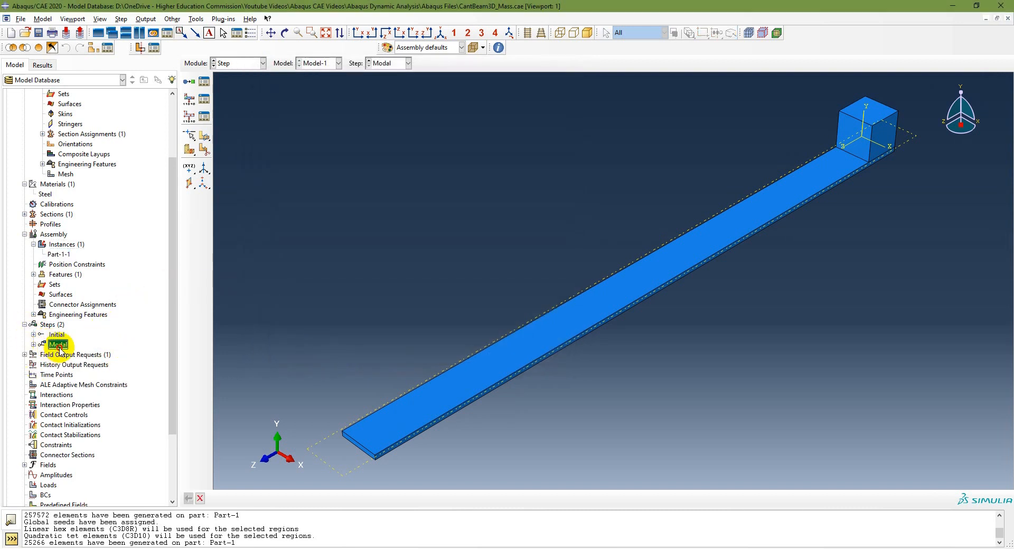
double_click(61, 346)
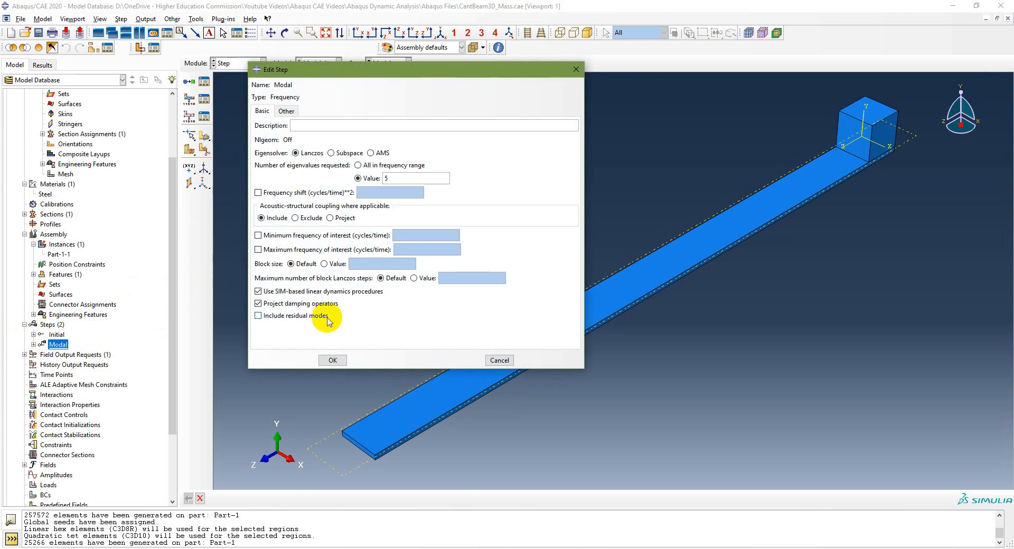
left_click(332, 360)
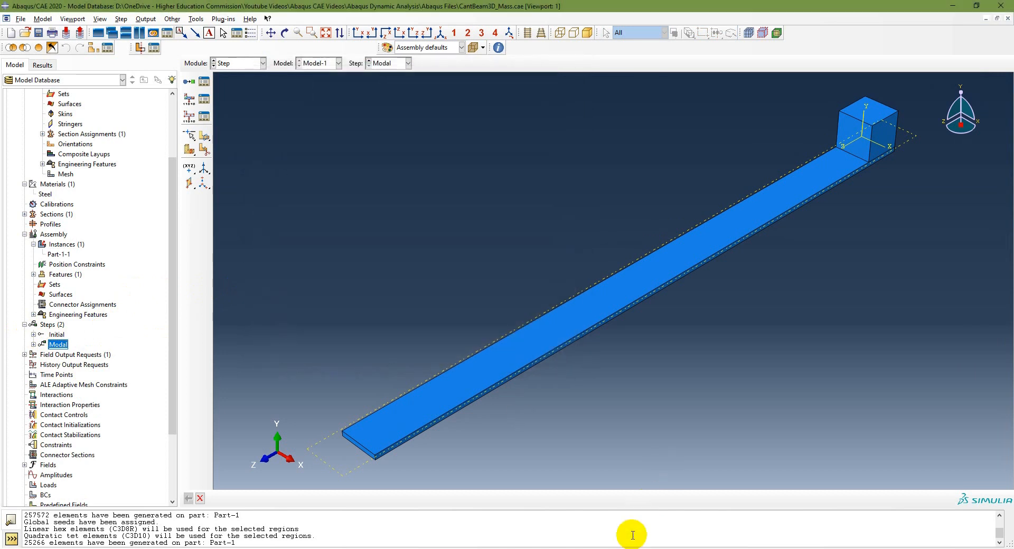
Check the load instructions on the PowerPoint slides, and in the Abaqus/CAE Load module create a mechanical Displacement/Rotation boundary condition in the Initial step
key("alt+Tab")
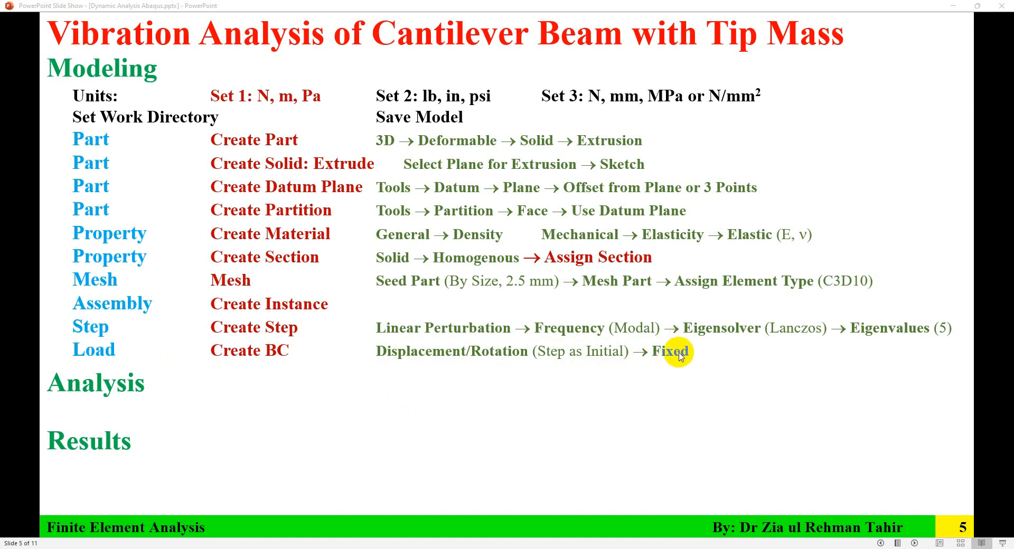
key("alt+Tab")
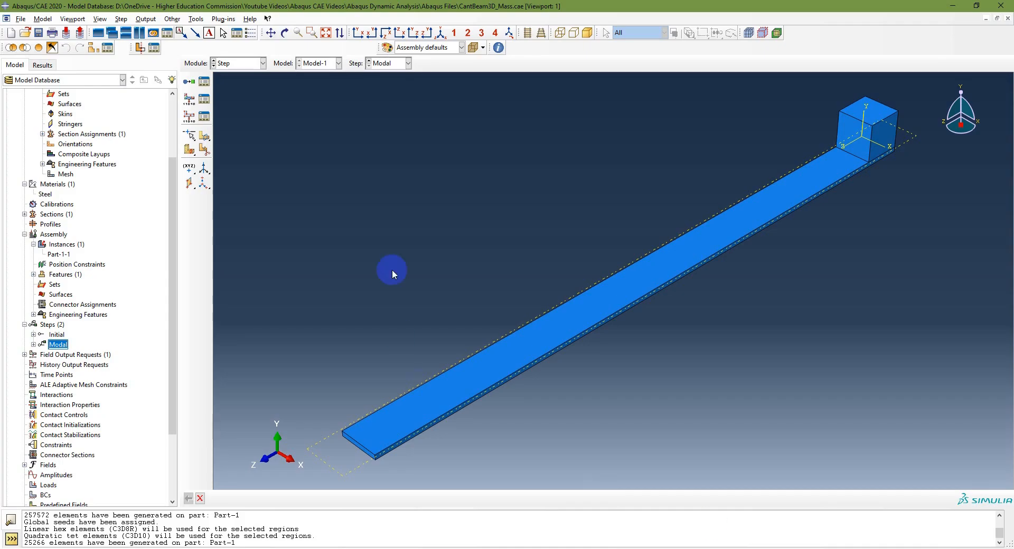
left_click(252, 63)
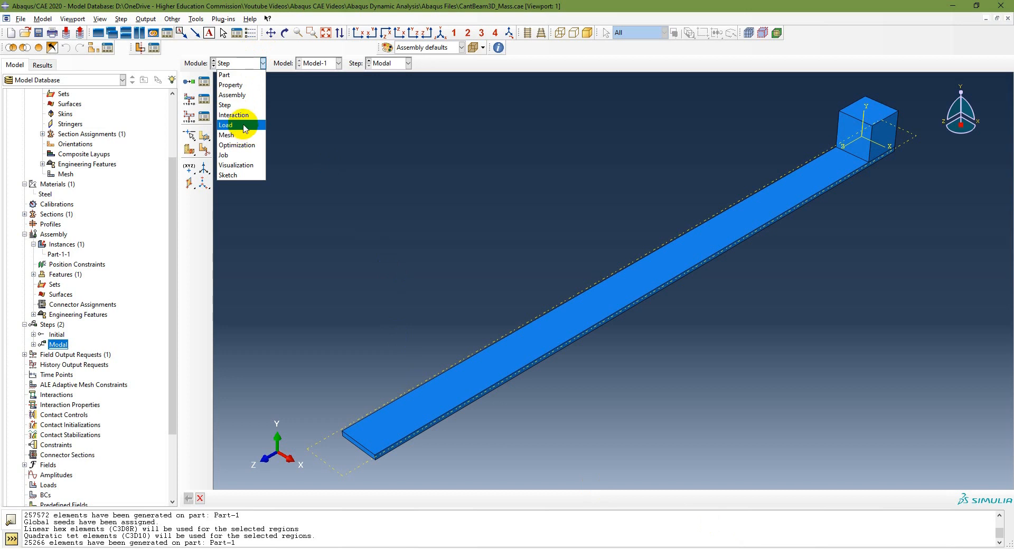
left_click(235, 125)
scroll(66, 417, "down", 3)
double_click(47, 404)
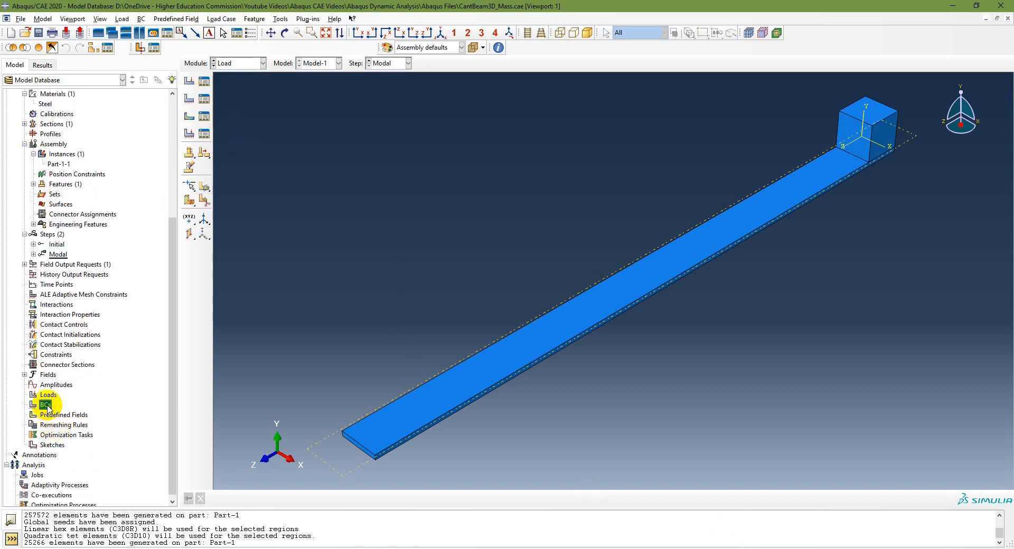
left_click(144, 153)
left_click(144, 164)
left_click(194, 202)
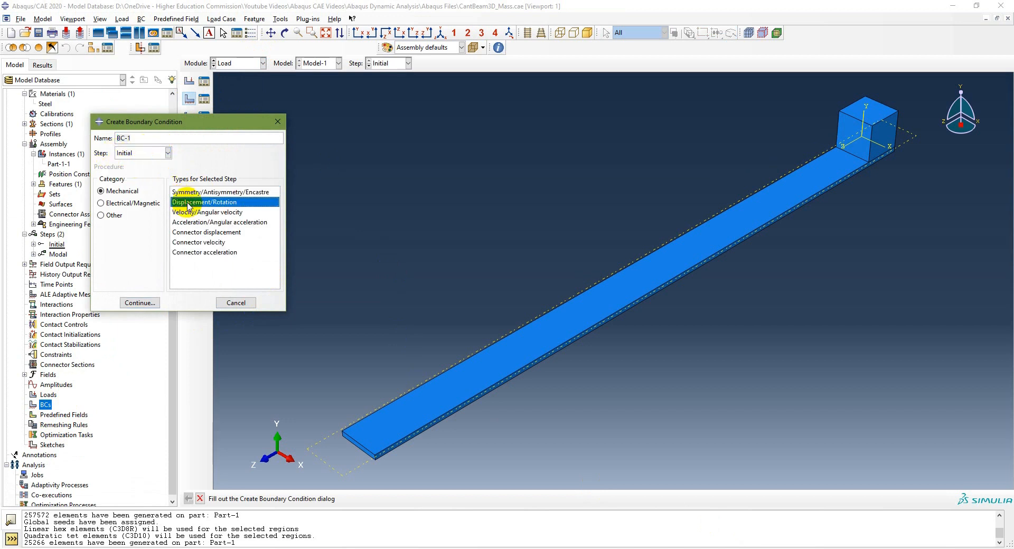
left_click(139, 303)
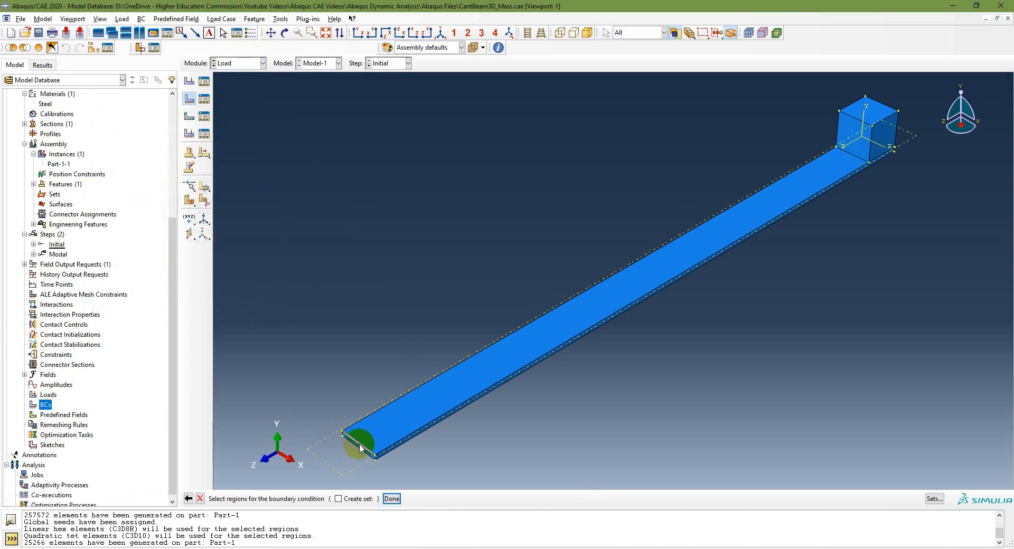
Fix U1, U2, U3, UR1, UR2 and UR3 on the beam's end face opposite the cube
scroll(357, 450, "up", 5)
left_click(382, 460)
left_click(391, 498)
left_click(423, 273)
left_click(420, 309)
left_click(420, 321)
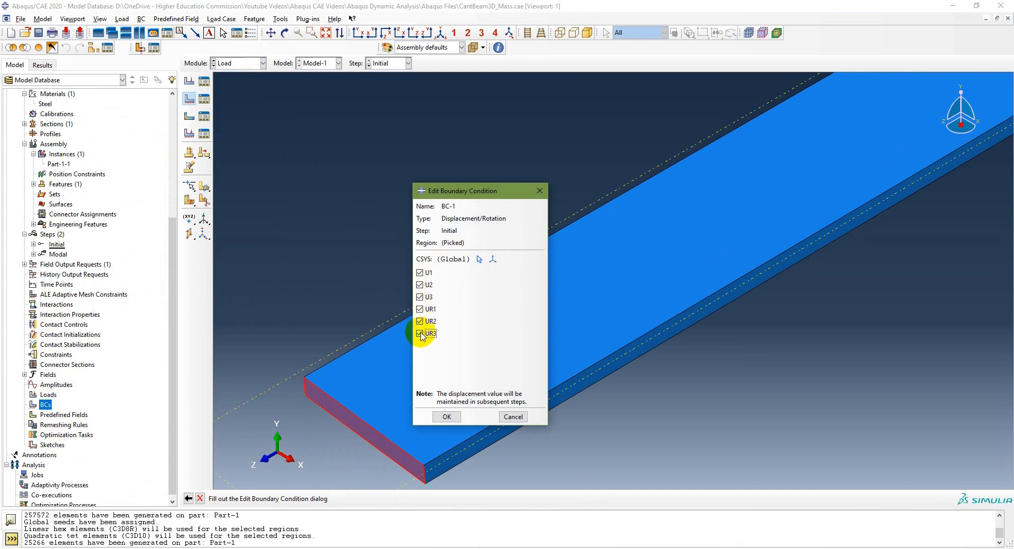
left_click(446, 417)
left_click(453, 34)
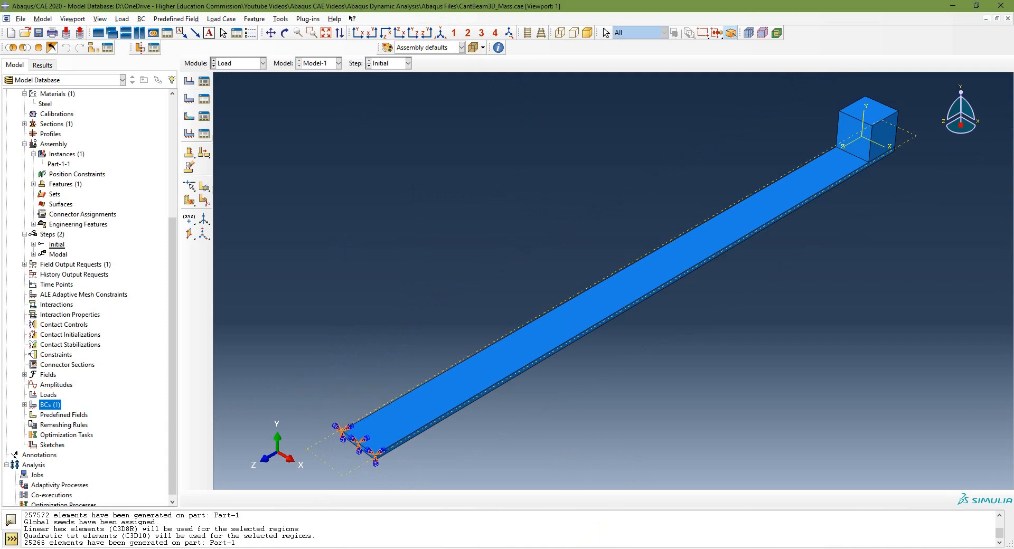
Check the job instructions on the PowerPoint slides, and in Abaqus/CAE create a full-analysis job named CantBeam3D_Mass for the CantBeam3D_Mass model
left_click(610, 548)
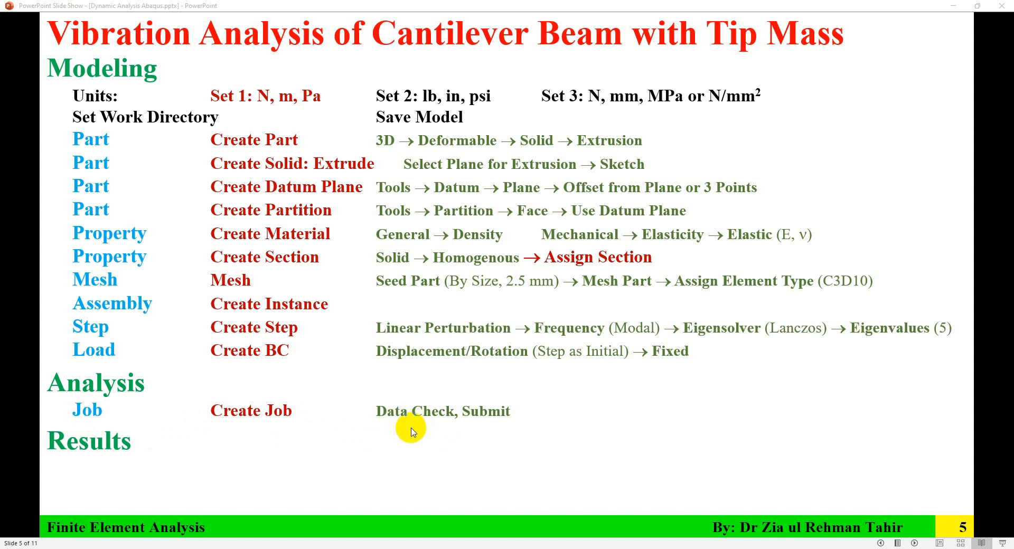
left_click(554, 548)
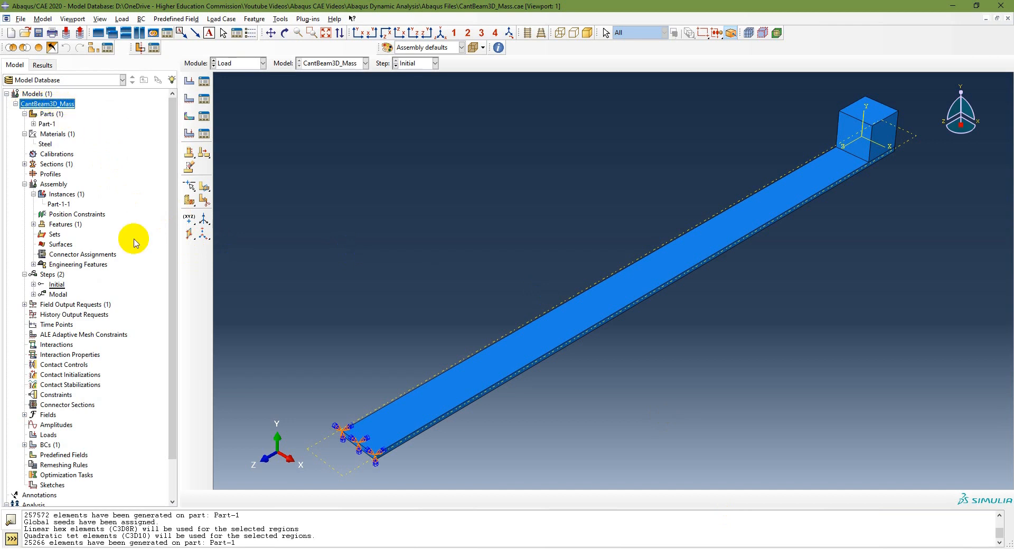
scroll(133, 404, "down", 2)
double_click(37, 471)
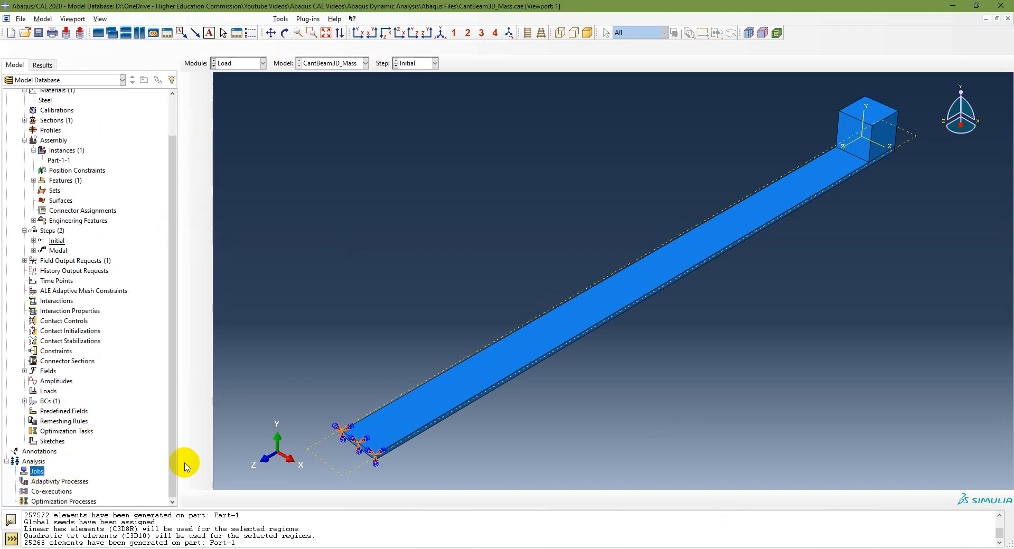
type("CantBeam3D_Mass")
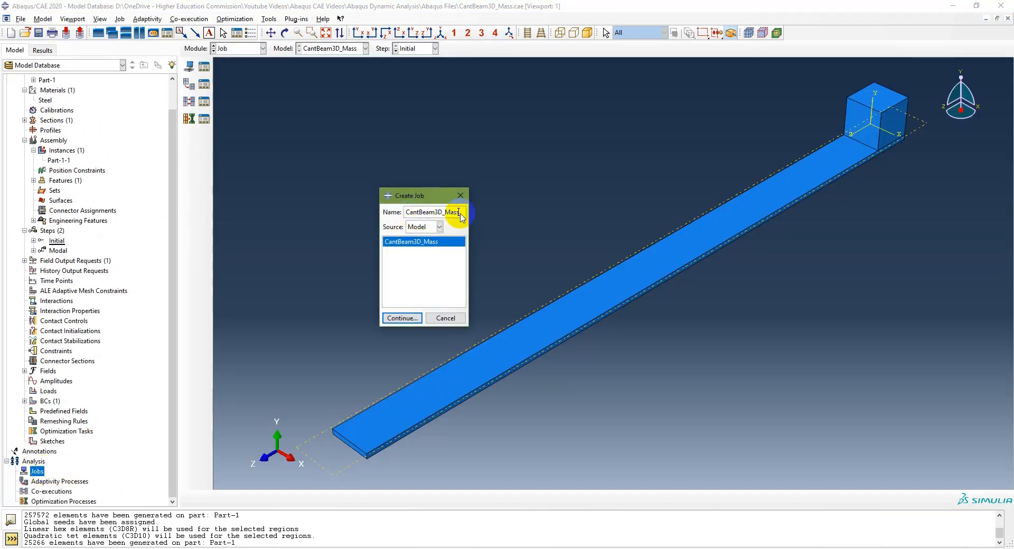
left_click(403, 319)
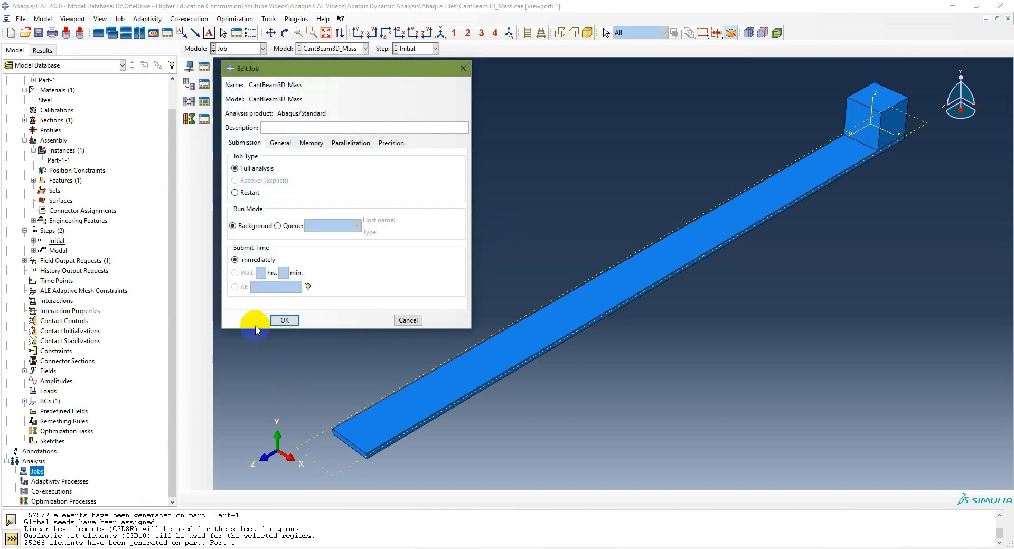
left_click(285, 320)
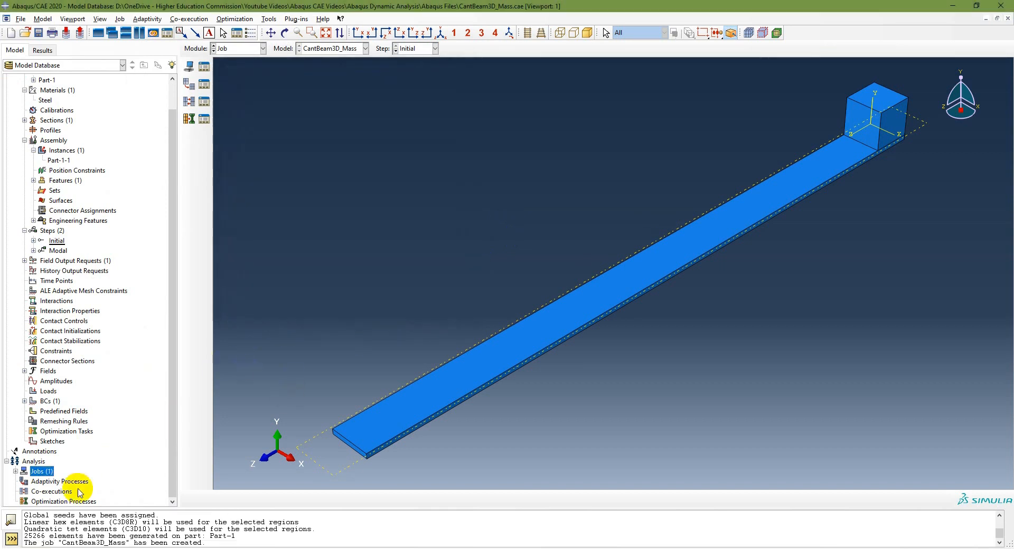
Run a data check on the CantBeam3D_Mass job and submit it for analysis, overwriting the existing job files
left_click(16, 471)
right_click(40, 481)
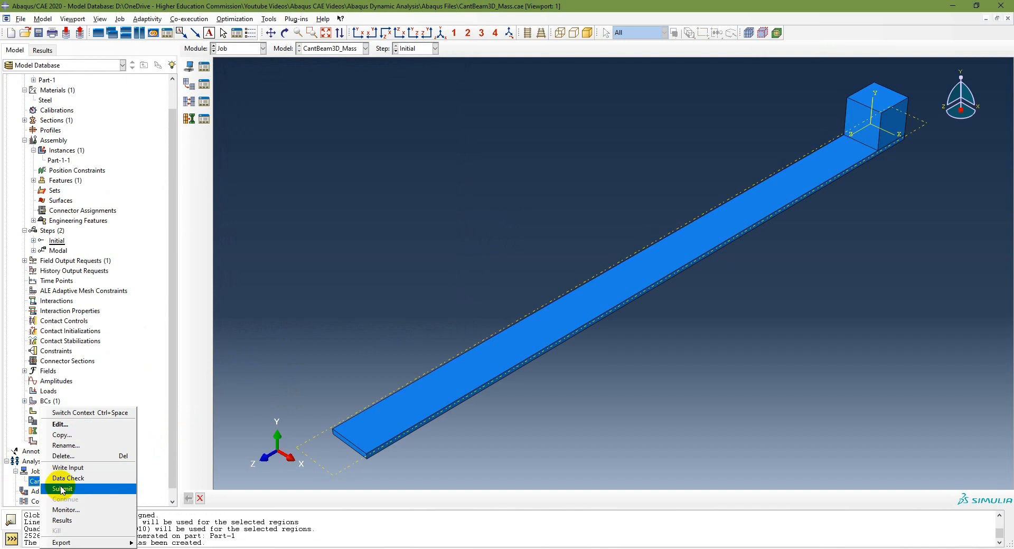
left_click(78, 479)
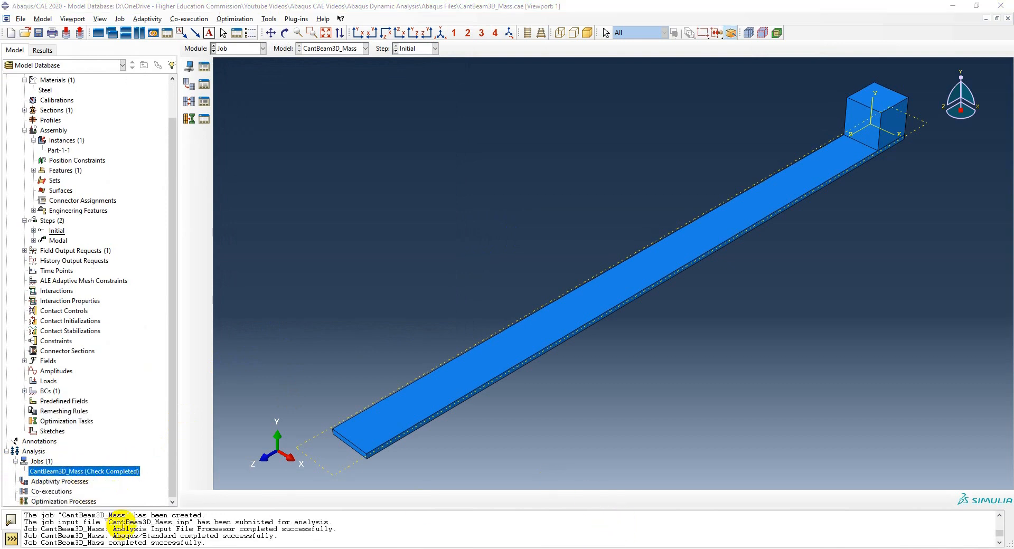
right_click(122, 484)
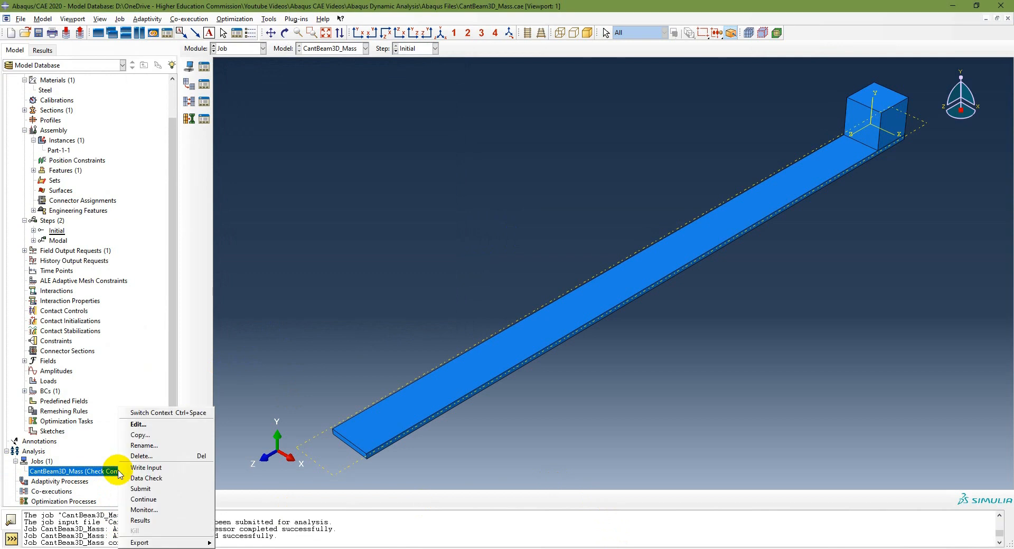
left_click(141, 490)
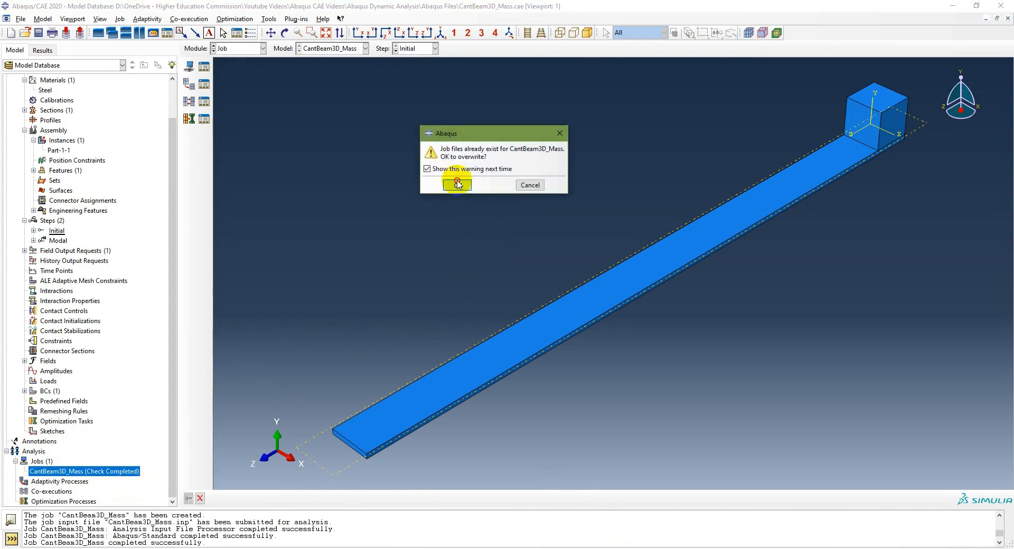
left_click(453, 185)
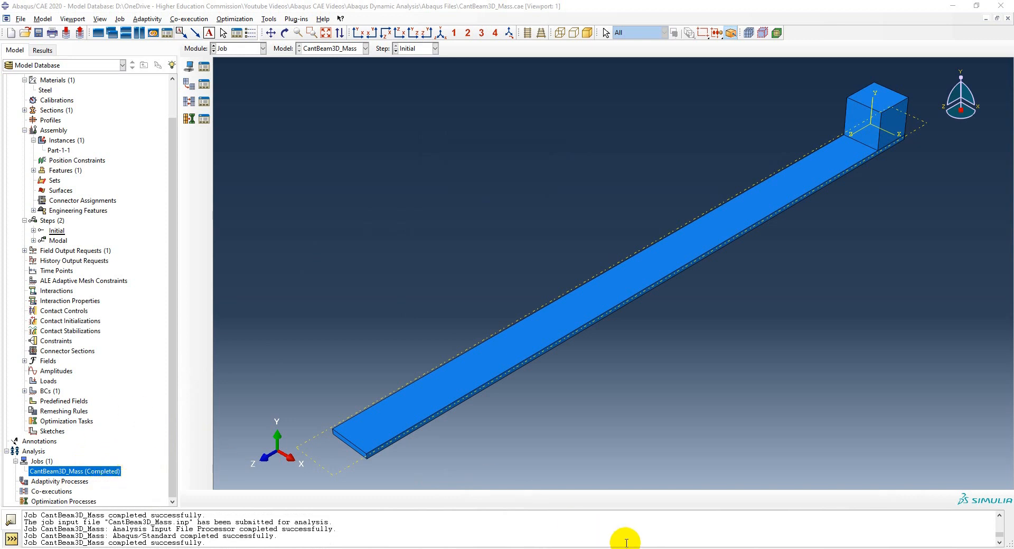
Check the results instructions on the PowerPoint slides, and in Abaqus/CAE open the results of the CantBeam3D_Mass job
left_click(608, 548)
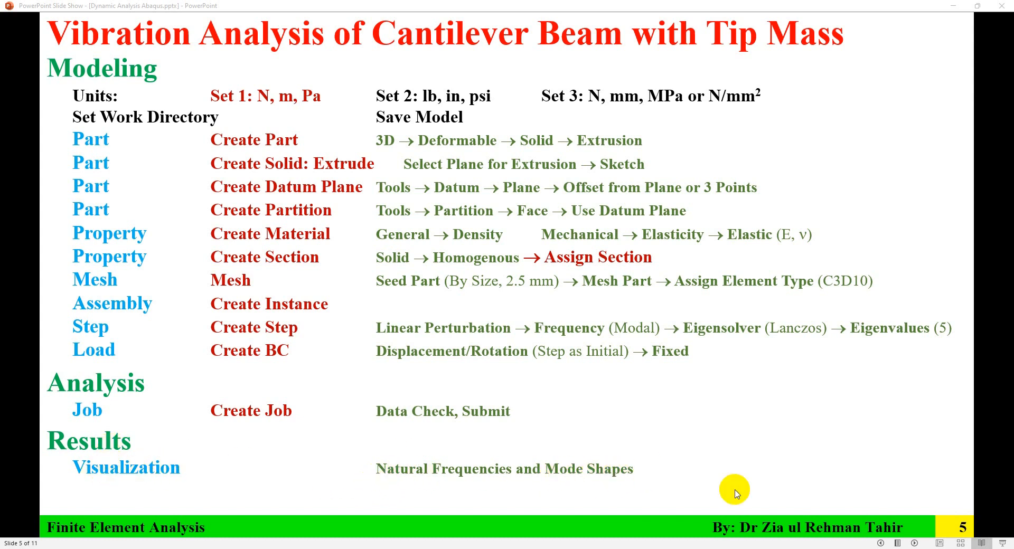
left_click(744, 548)
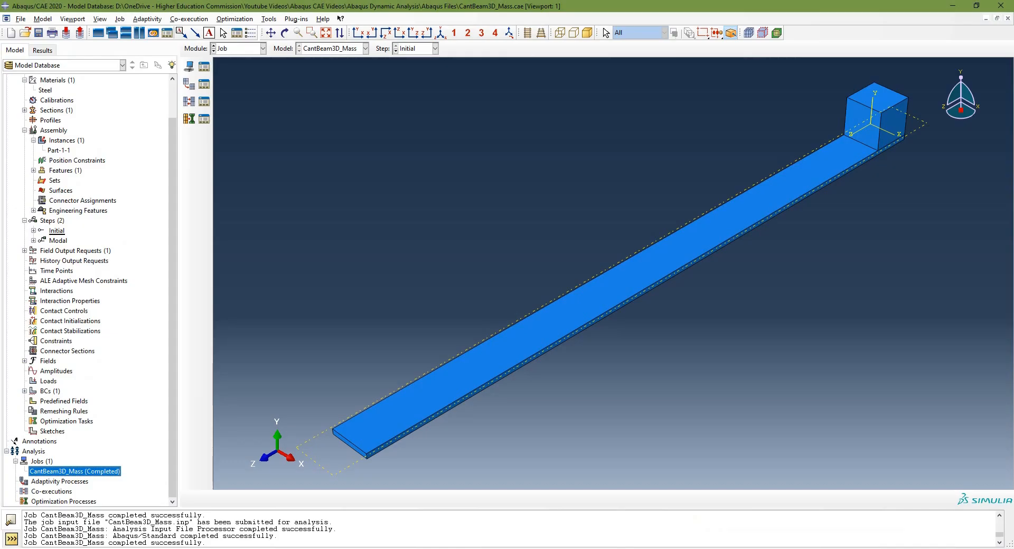
right_click(103, 471)
left_click(136, 520)
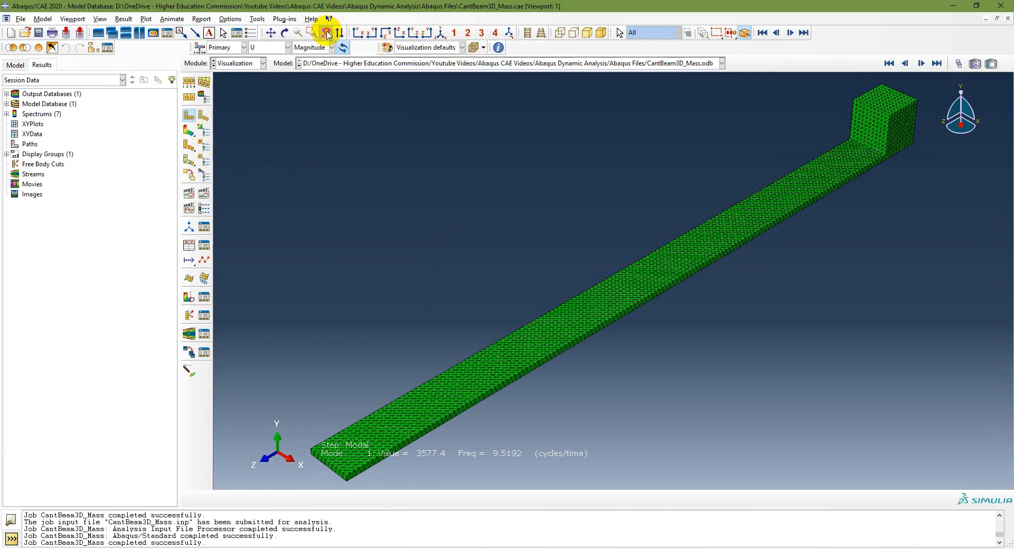
Plot the displacement magnitude contours of the first mode on both the deformed and undeformed shapes
left_click(203, 116)
left_click(191, 118)
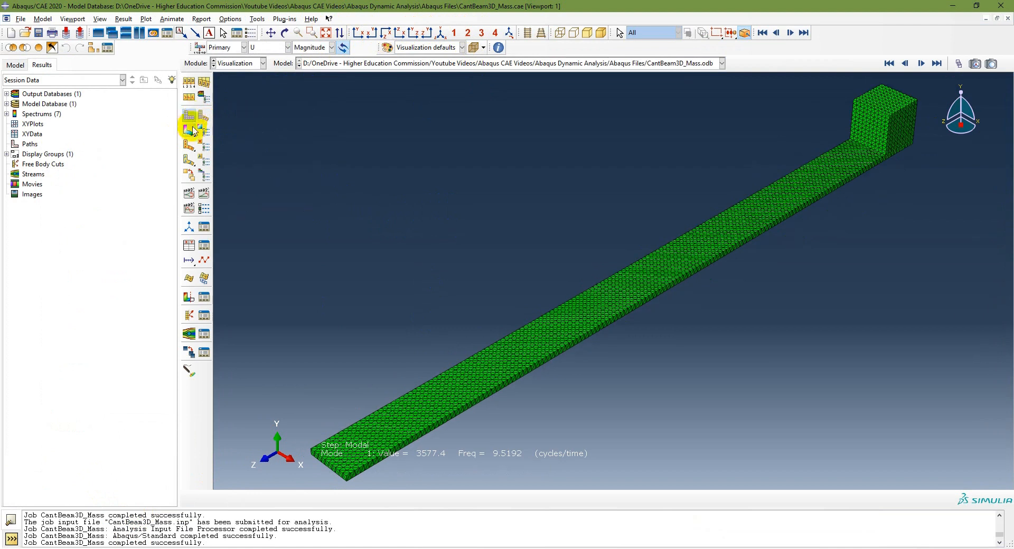
left_click(189, 132)
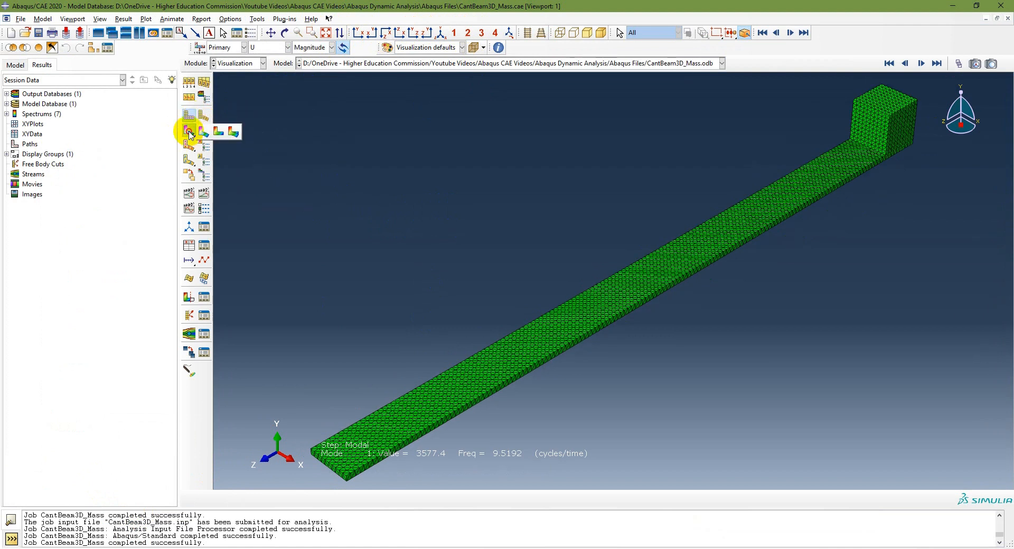
left_click(188, 124)
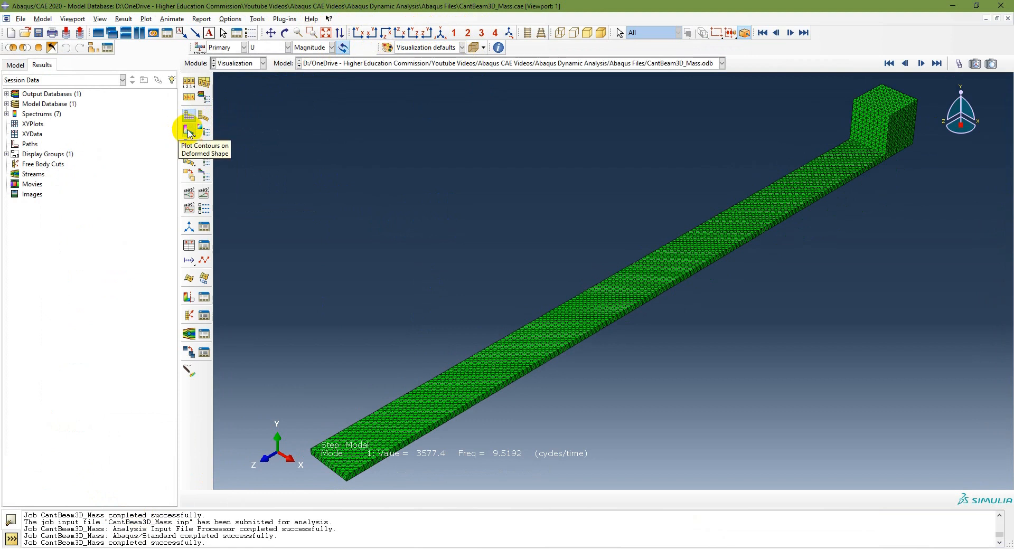
left_click_drag(189, 133, 238, 137)
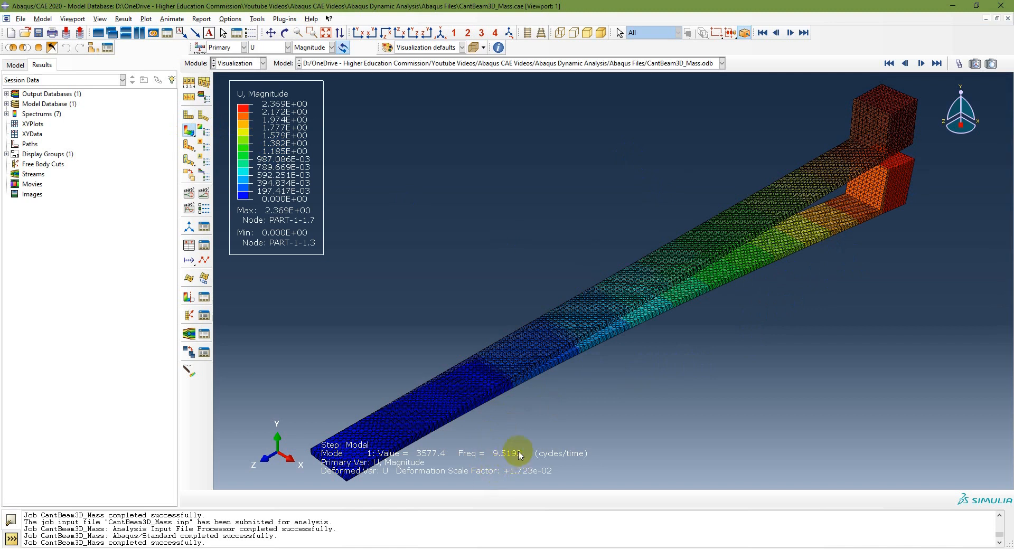
Examine the frequencies and mode shapes of modes 1 and 2 in the Y-Z side view and the isometric view
left_click(429, 33)
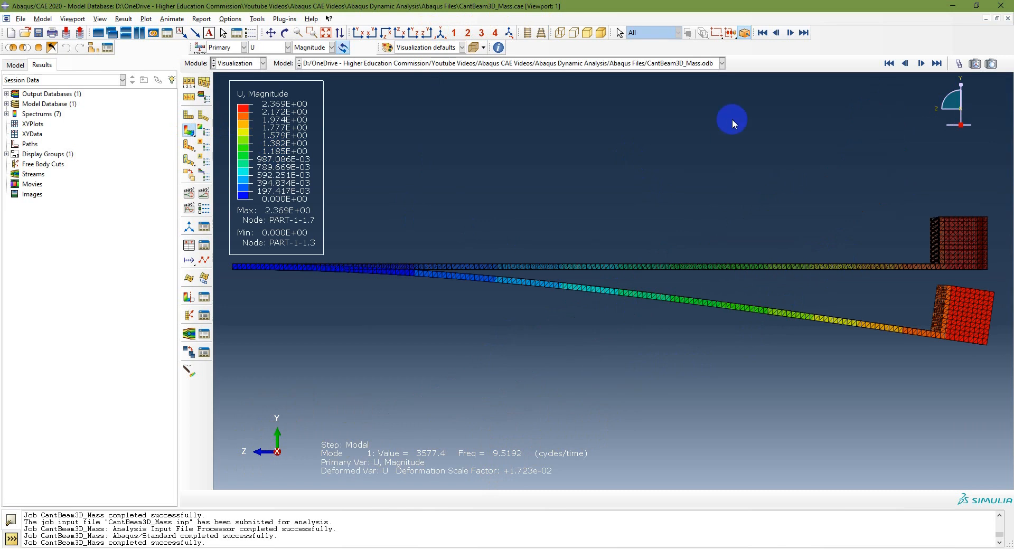
left_click(440, 33)
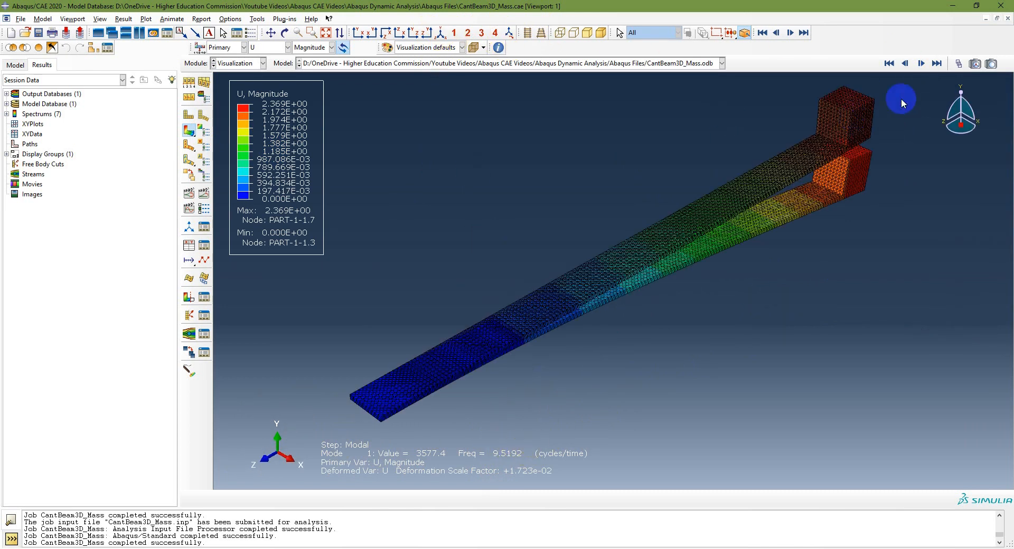
left_click(921, 63)
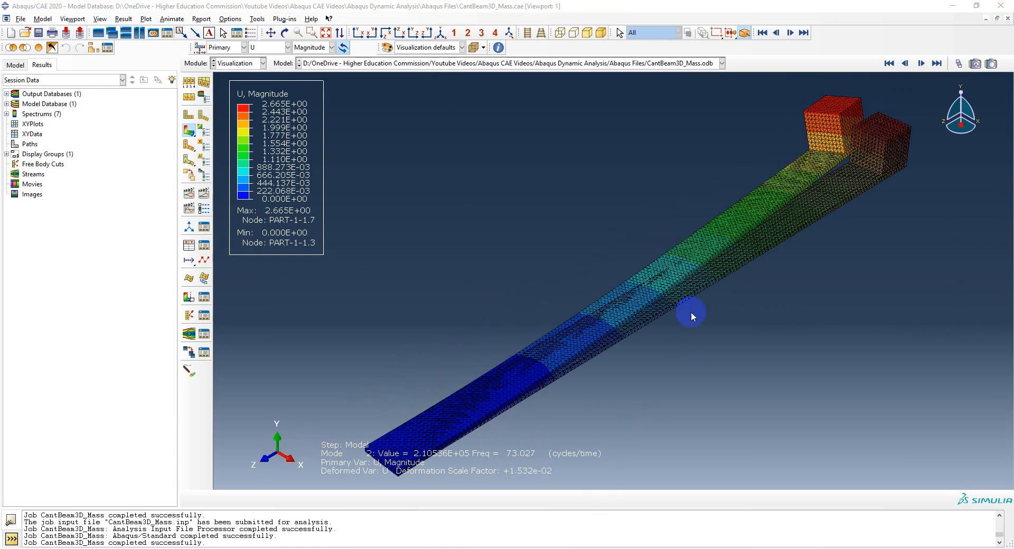
left_click(427, 33)
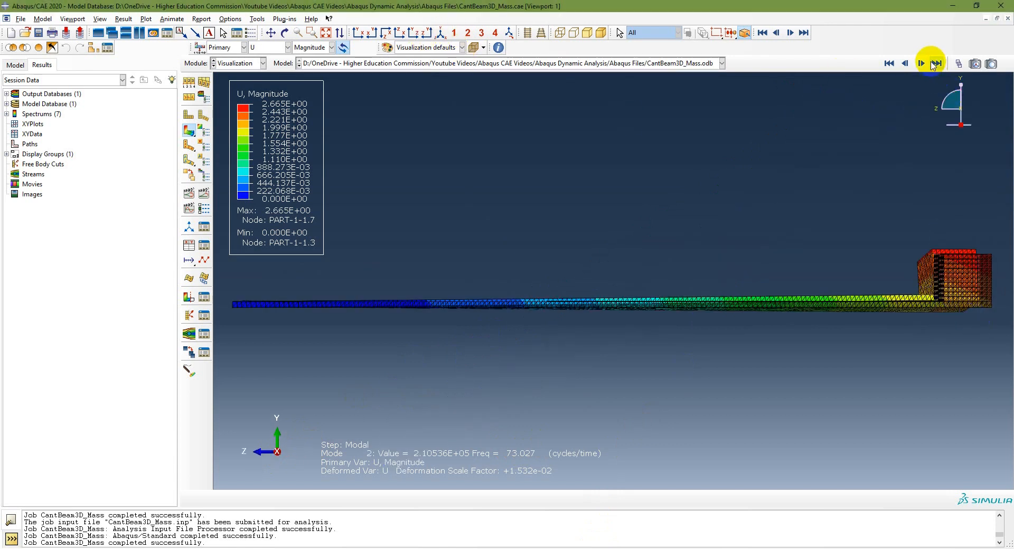
left_click(443, 32)
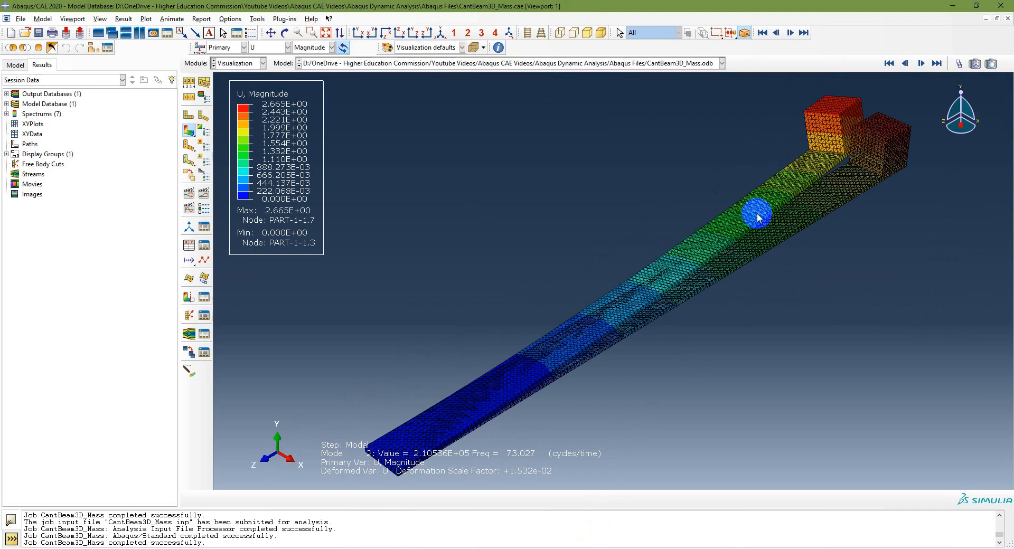
Examine the frequencies and mode shapes of modes 3, 4 and 5 in the isometric and Y-Z side views
left_click(923, 67)
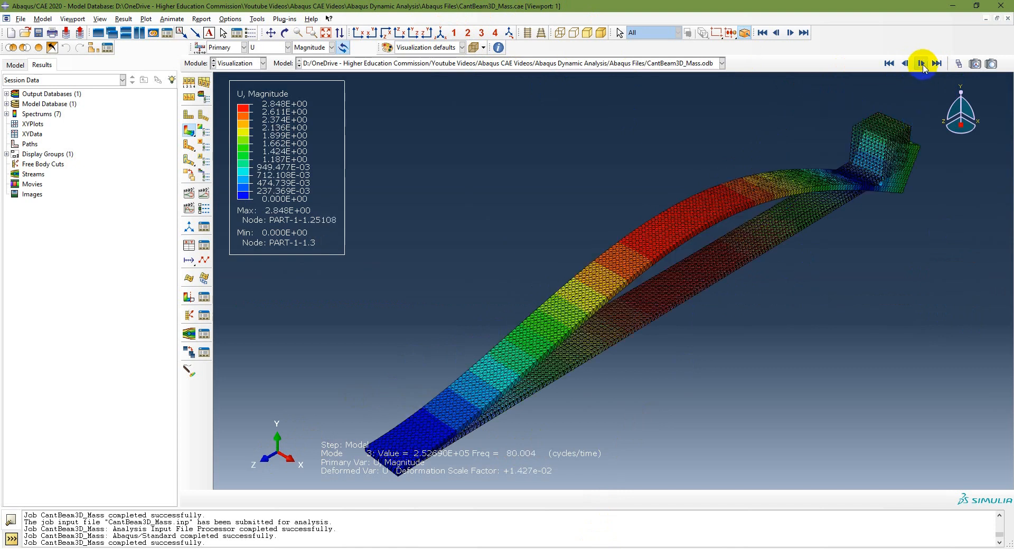
left_click(425, 32)
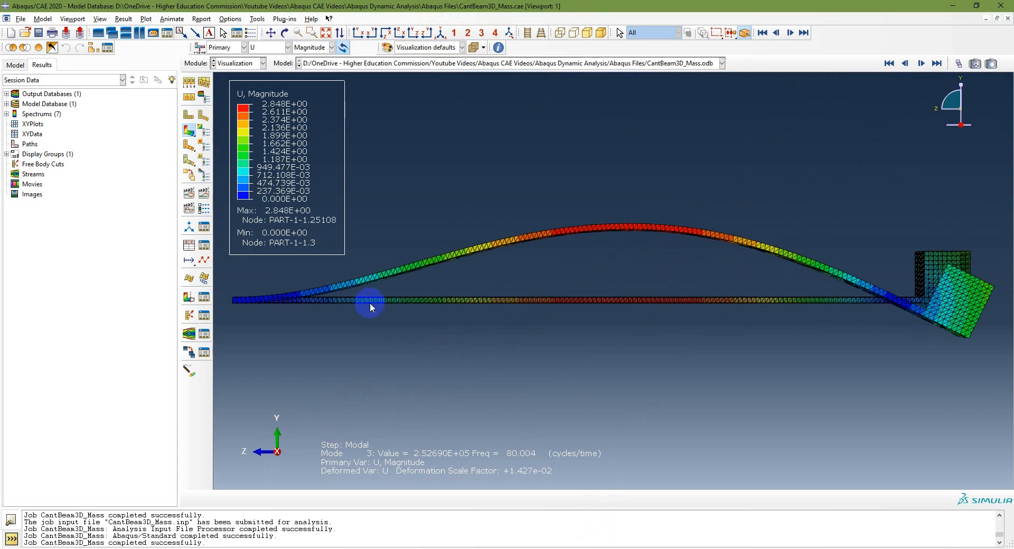
left_click(922, 64)
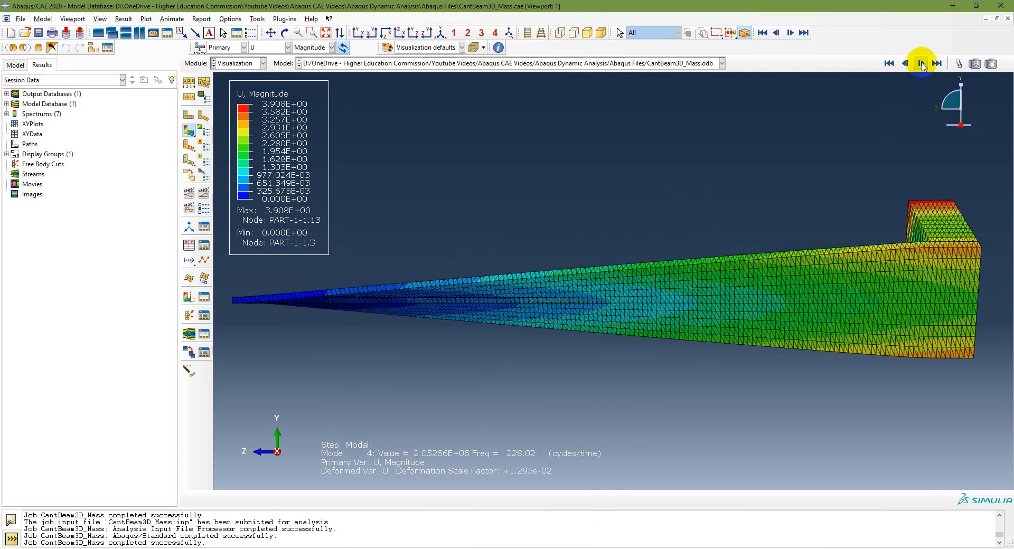
left_click(439, 32)
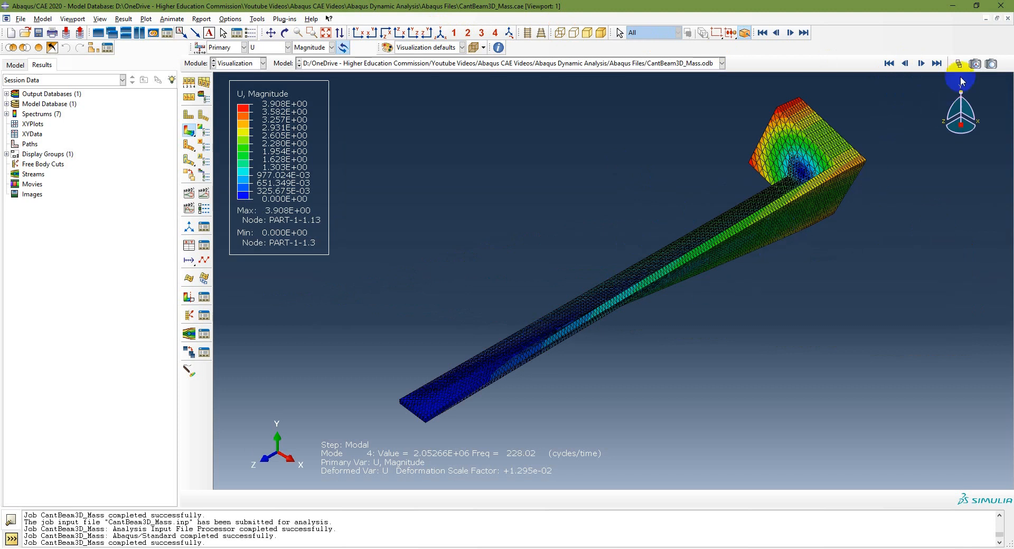
left_click(922, 64)
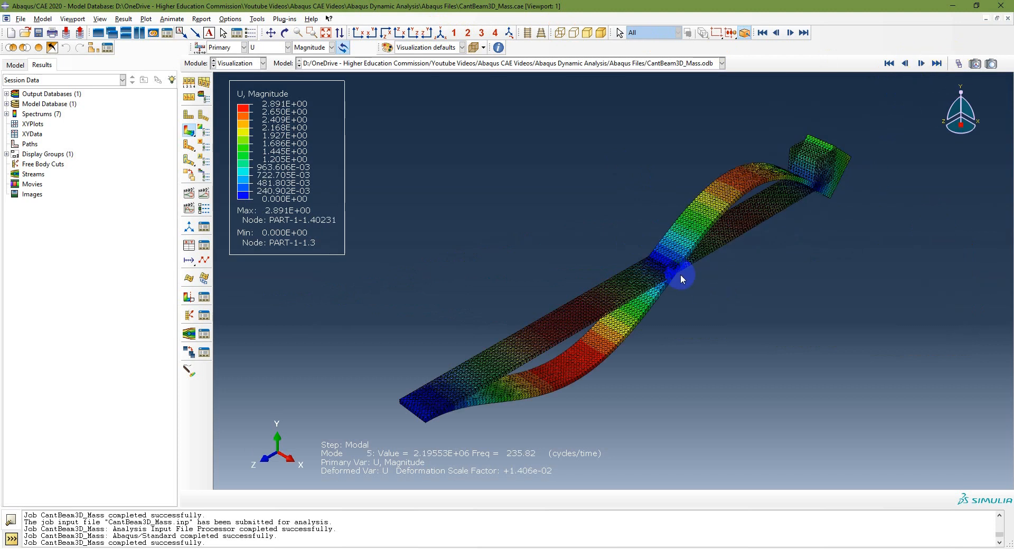
left_click(425, 33)
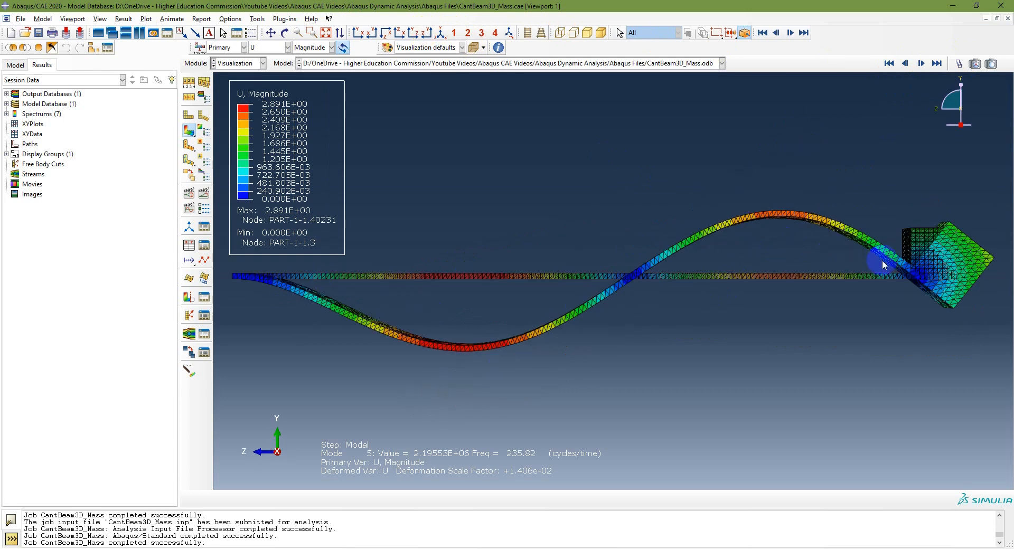
Examine the mode shapes from mode 5 back to mode 2 in the X-Z plane view, and return to the isometric view
left_click(402, 35)
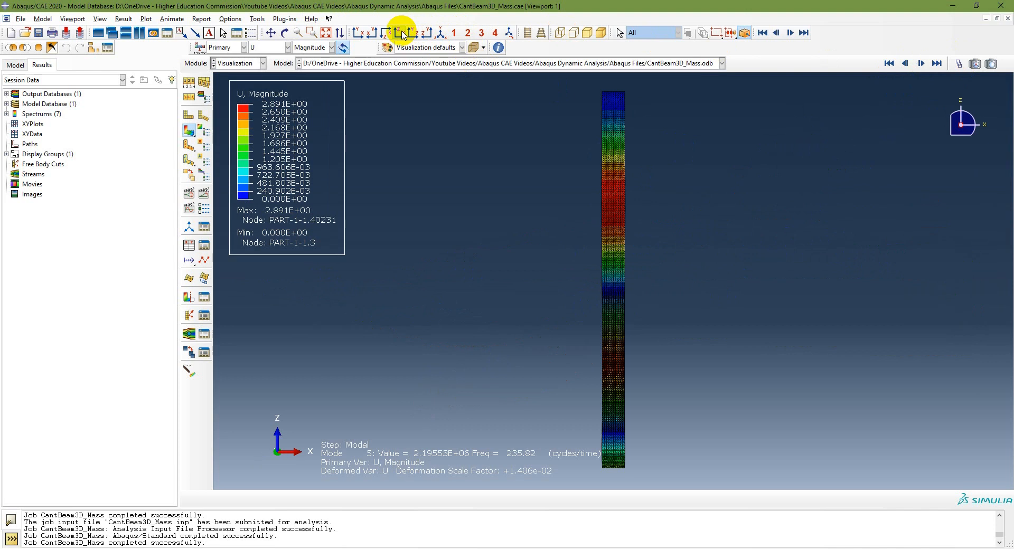
left_click(904, 64)
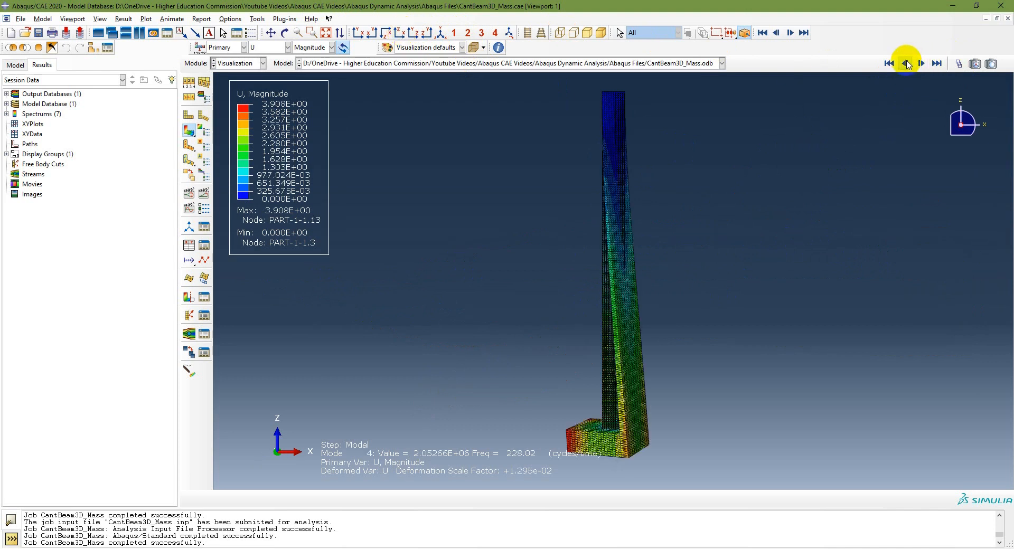
left_click(906, 63)
left_click(906, 64)
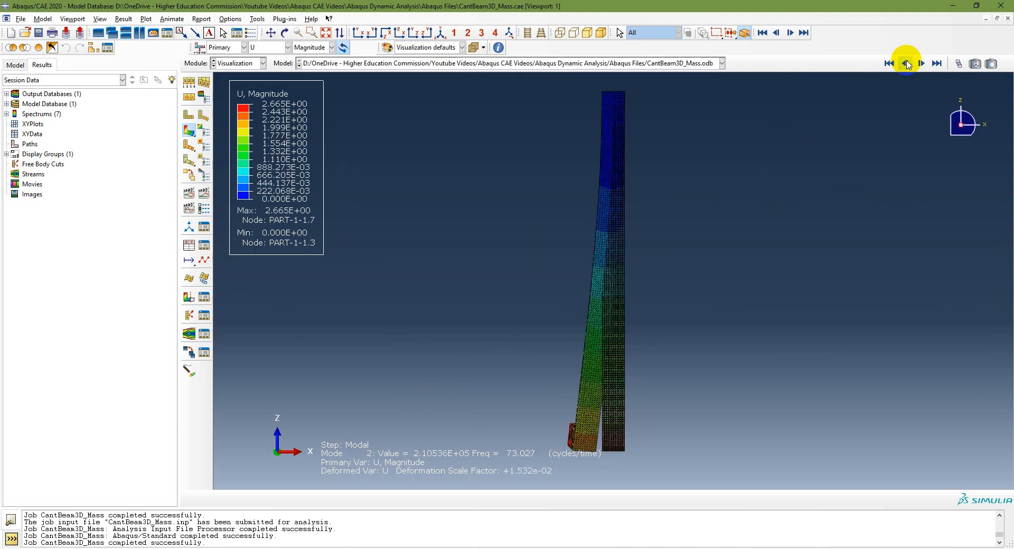
left_click(440, 32)
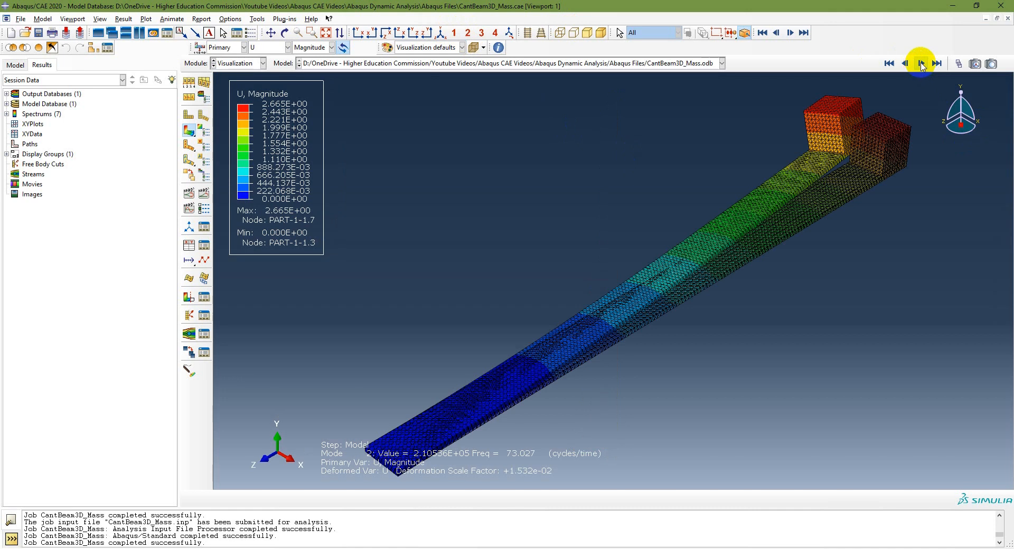
Return to mode 1 and examine its bending shape in the Y-Z side view
left_click(889, 63)
left_click(921, 63)
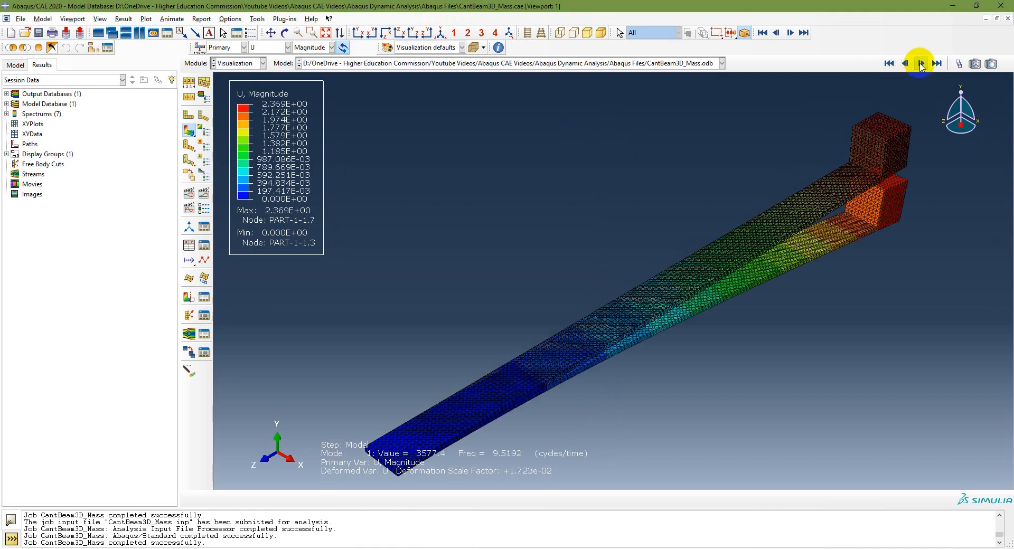
left_click(425, 32)
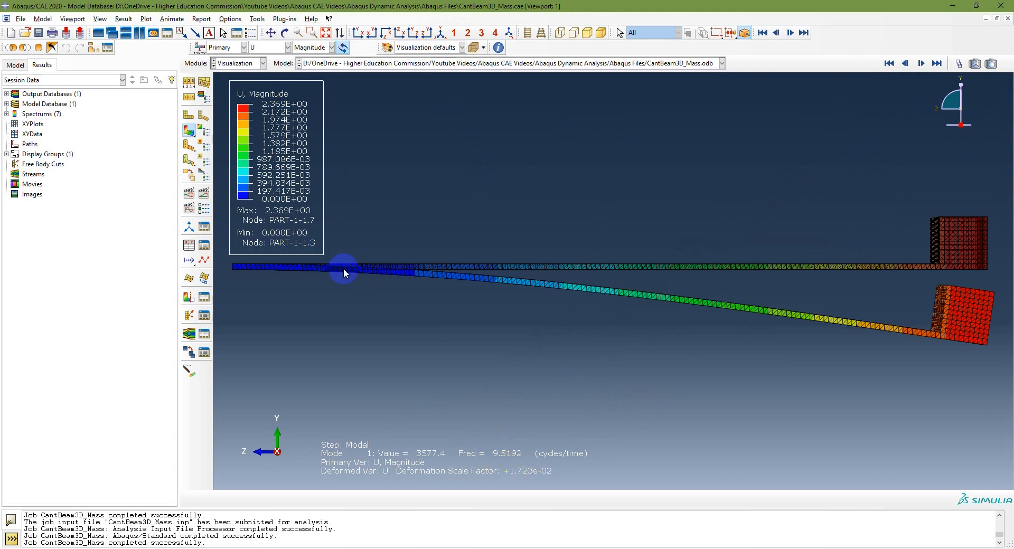
Examine mode shapes 2 through 5 in the Y-Z side view, and return to the isometric view
left_click(921, 64)
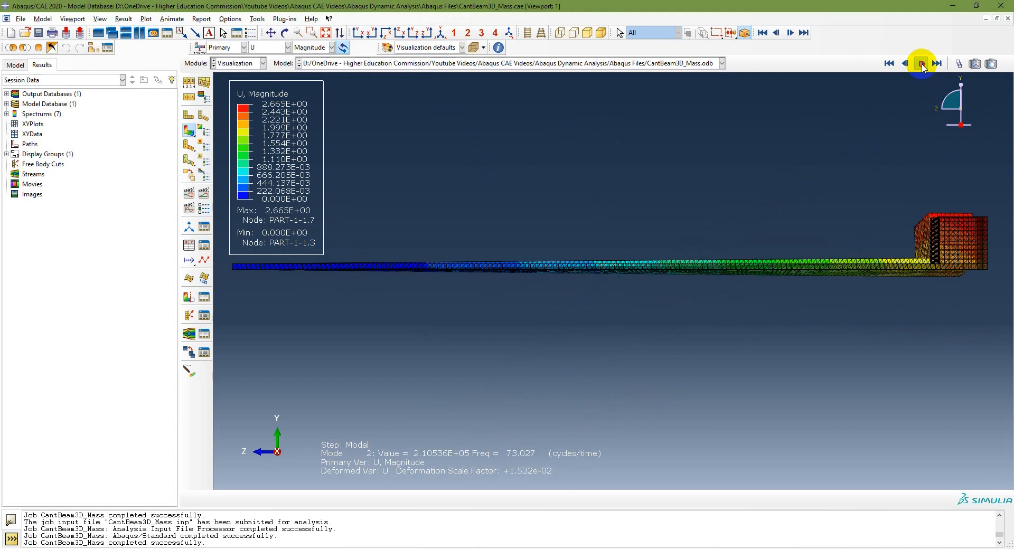
left_click(922, 64)
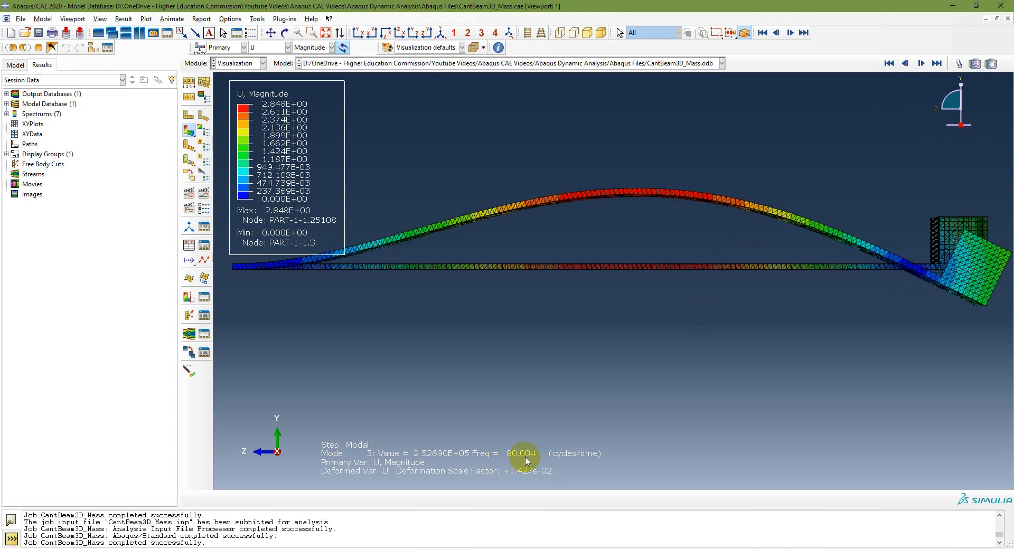
left_click(922, 64)
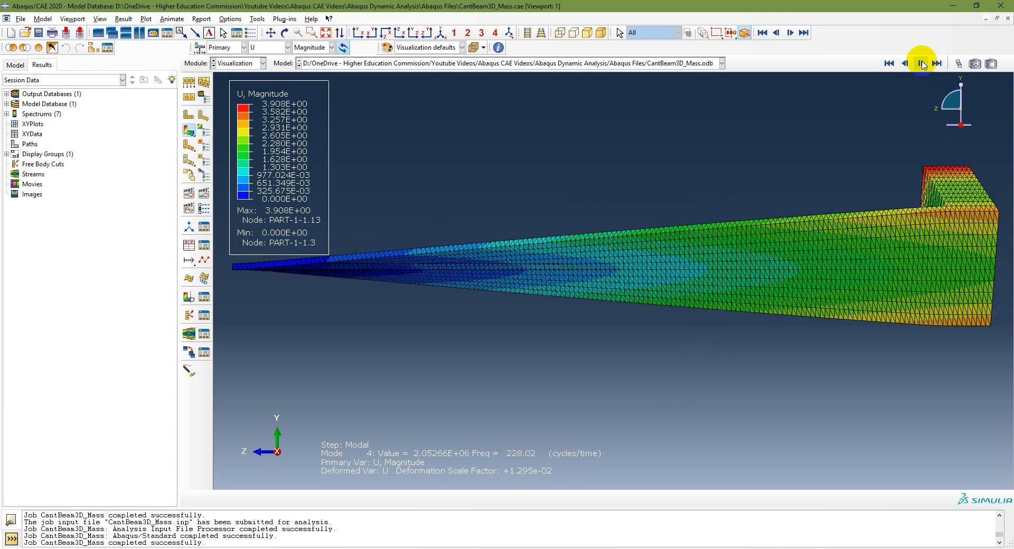
left_click(921, 64)
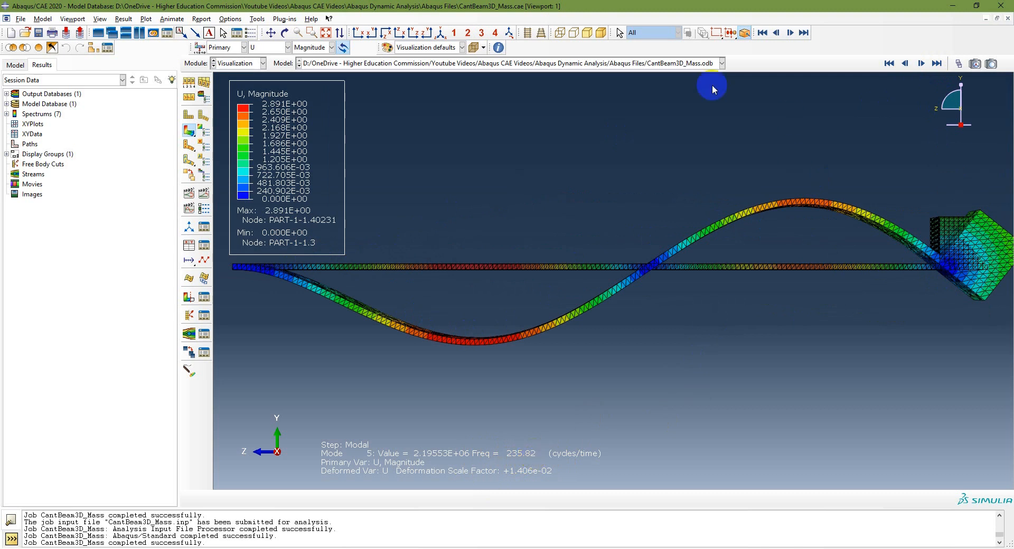
left_click(440, 32)
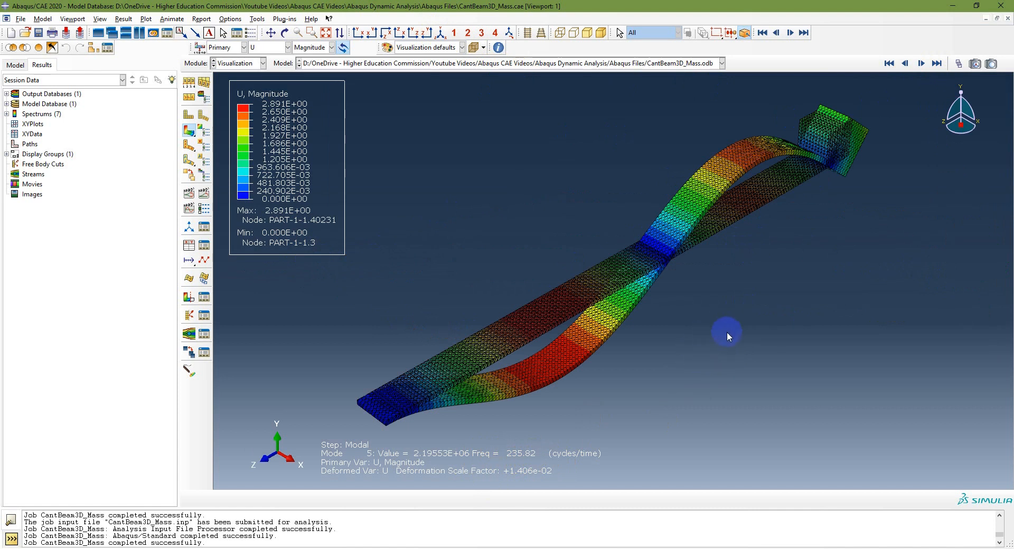
Switch to the Appendix C tip-mass PDF in Acrobat Reader and examine its introduction and Figure C.1 at page width
left_click(607, 548)
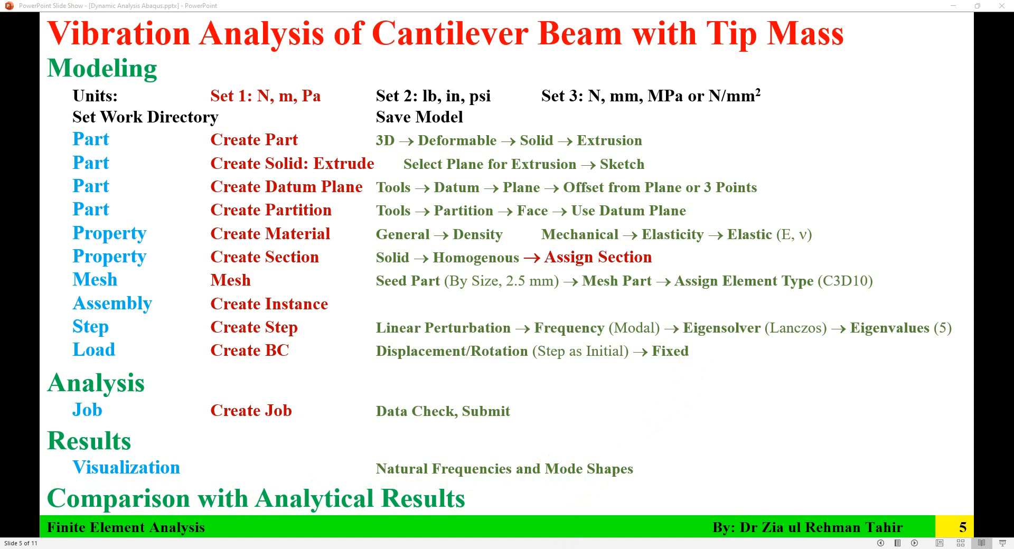
left_click(584, 504)
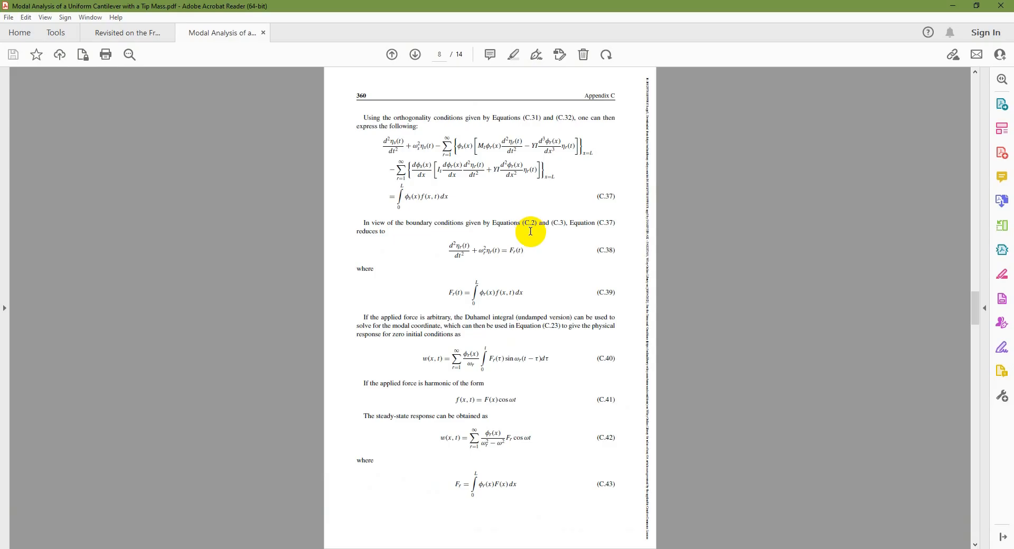
mouse_move(543, 472)
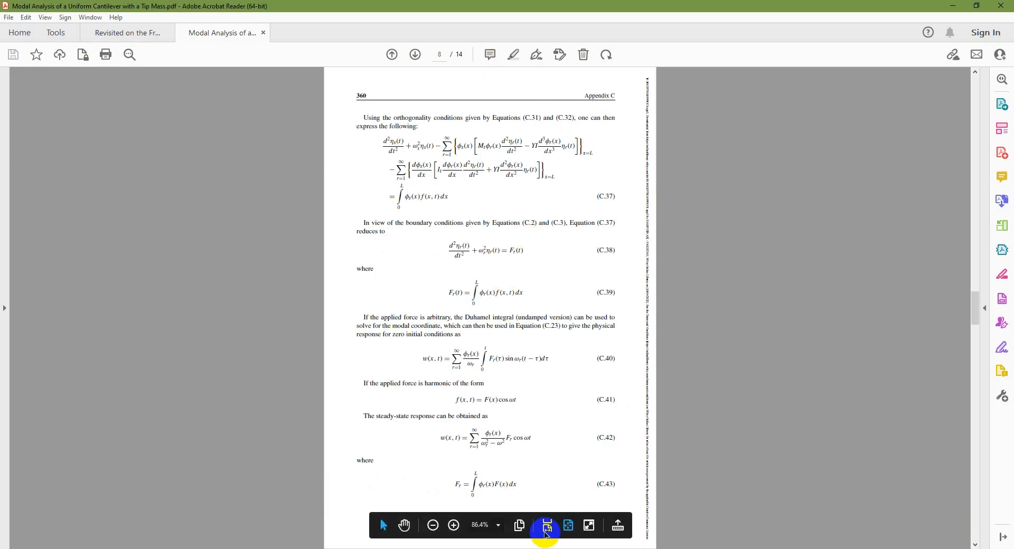
left_click(546, 527)
scroll(444, 357, "up", 10)
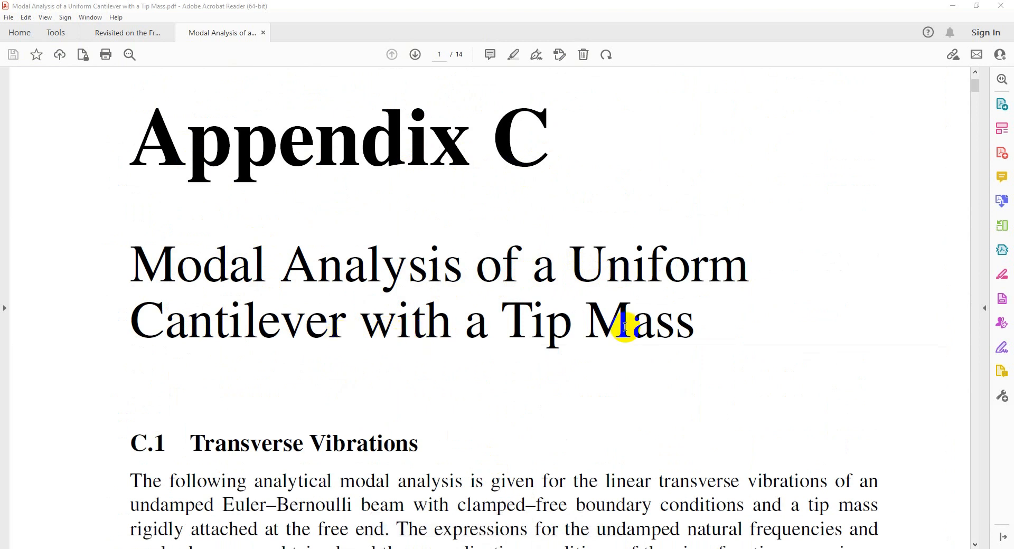
scroll(634, 327, "down", 10)
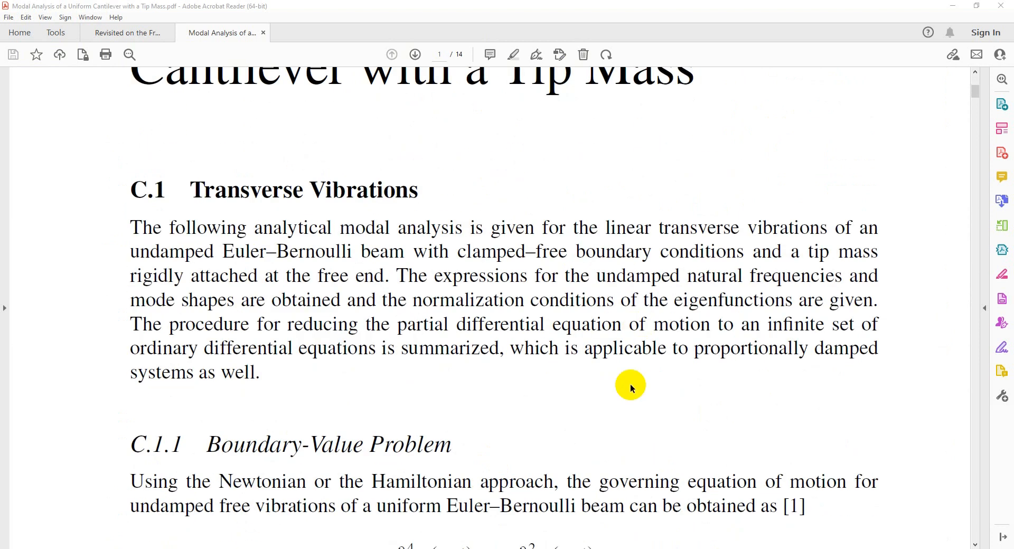
scroll(576, 329, "down", 5)
scroll(569, 321, "down", 12)
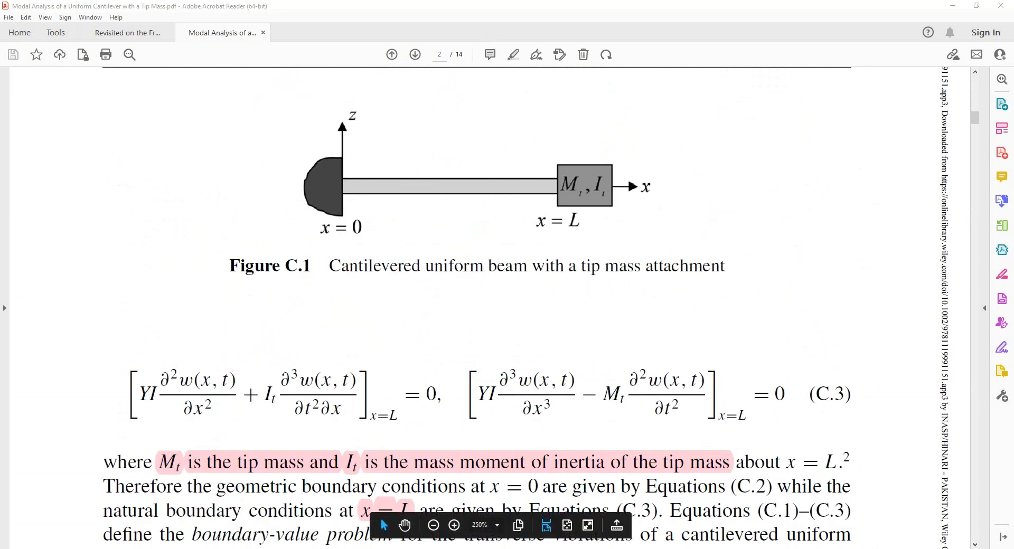
Examine the frequency parameter in Equation C.11 and the characteristic equation C.18, and return to the first page
scroll(453, 201, "down", 10)
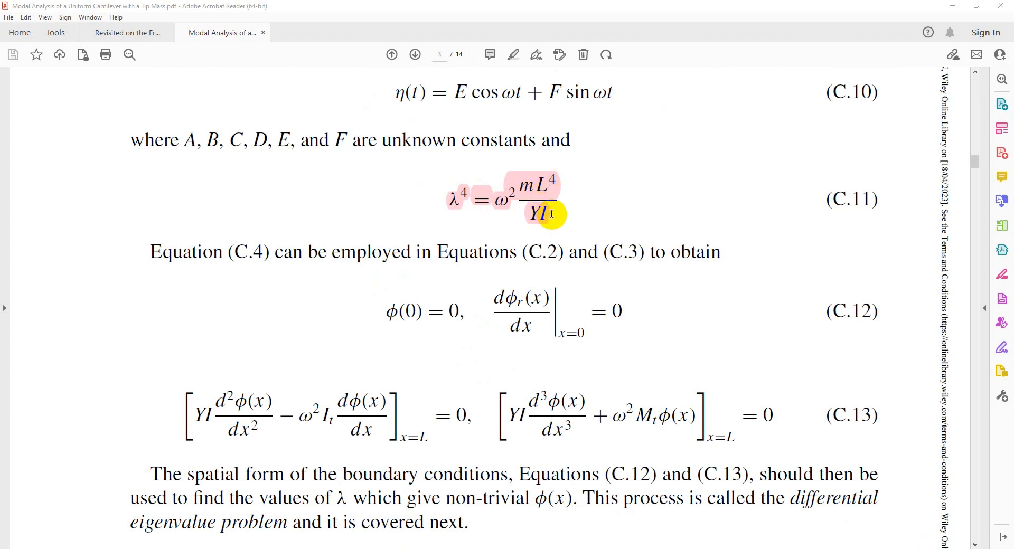
scroll(569, 313, "down", 5)
scroll(569, 317, "down", 15)
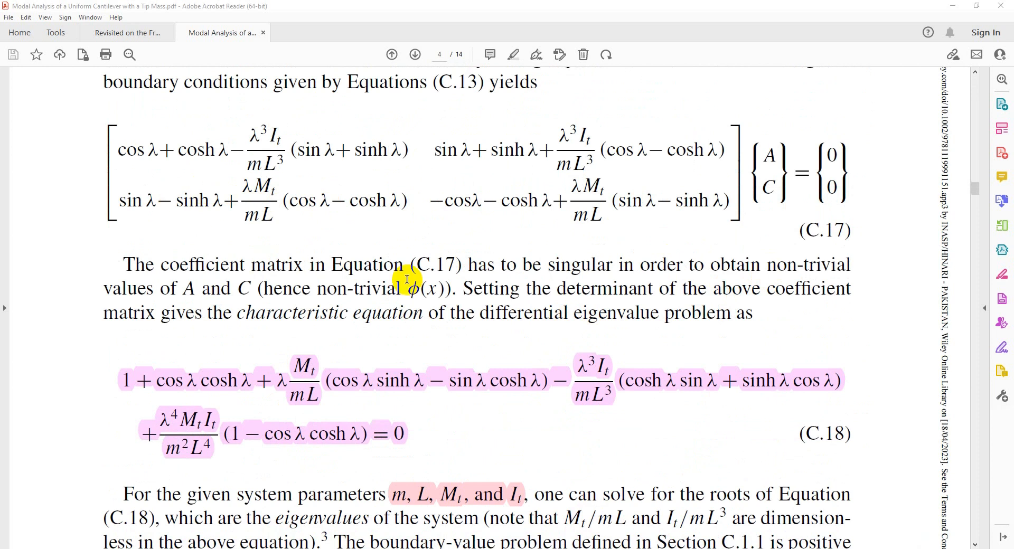
scroll(572, 370, "down", 2)
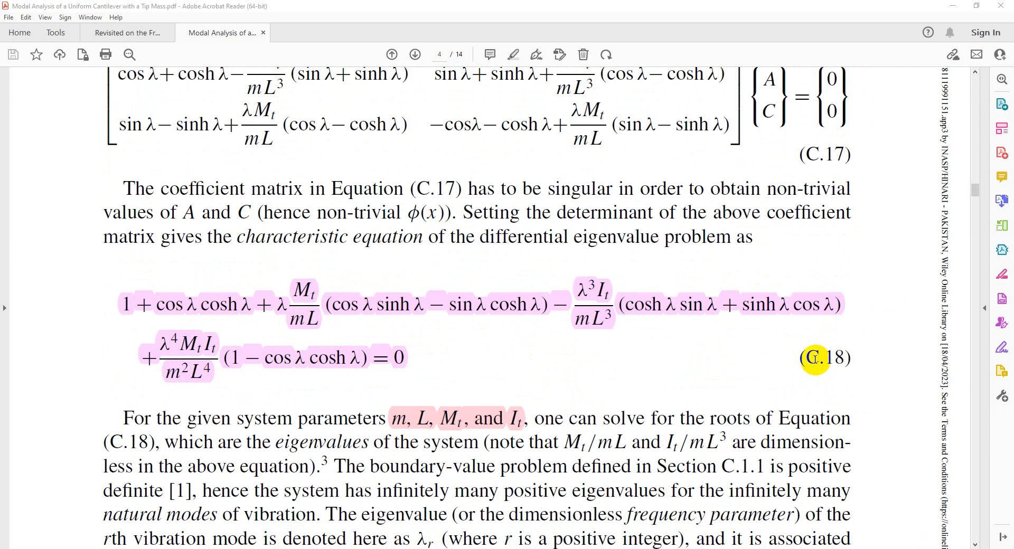
scroll(200, 310, "up", 1)
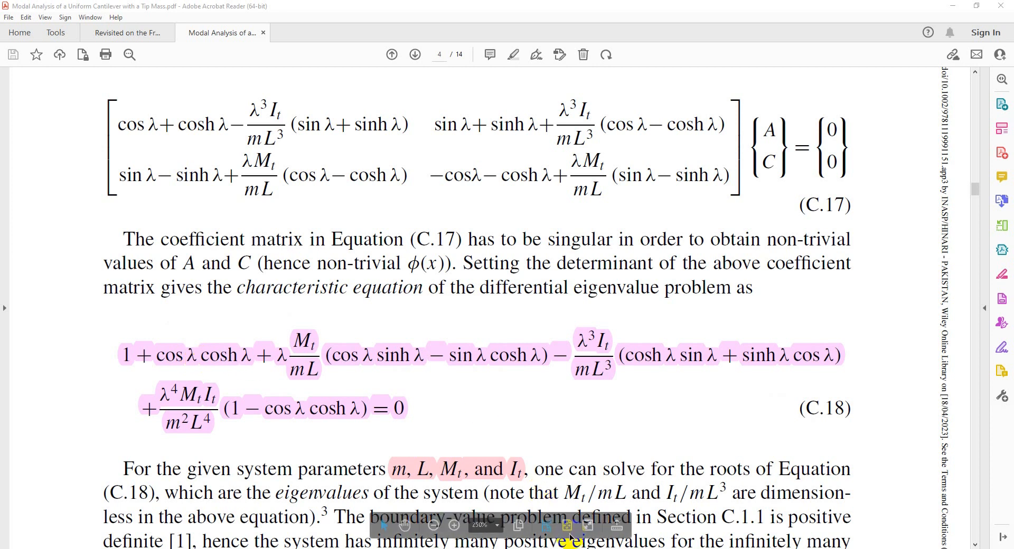
scroll(549, 388, "up", 10)
scroll(548, 391, "up", 10)
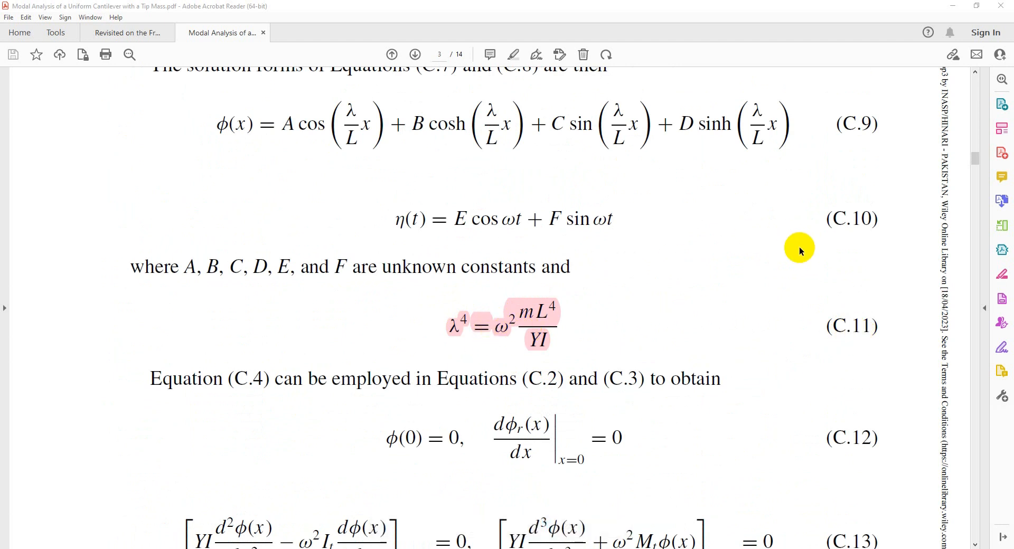
left_click_drag(973, 154, 953, 66)
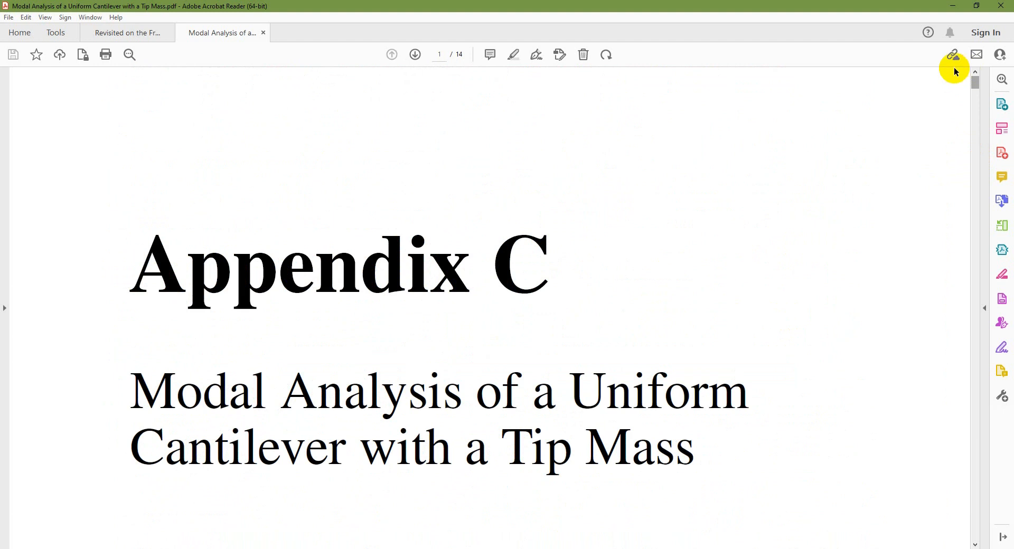
Show the paper on the asymmetrically attached tip mass, examine Equation 60 on page 6, and return to the first page
left_click(122, 33)
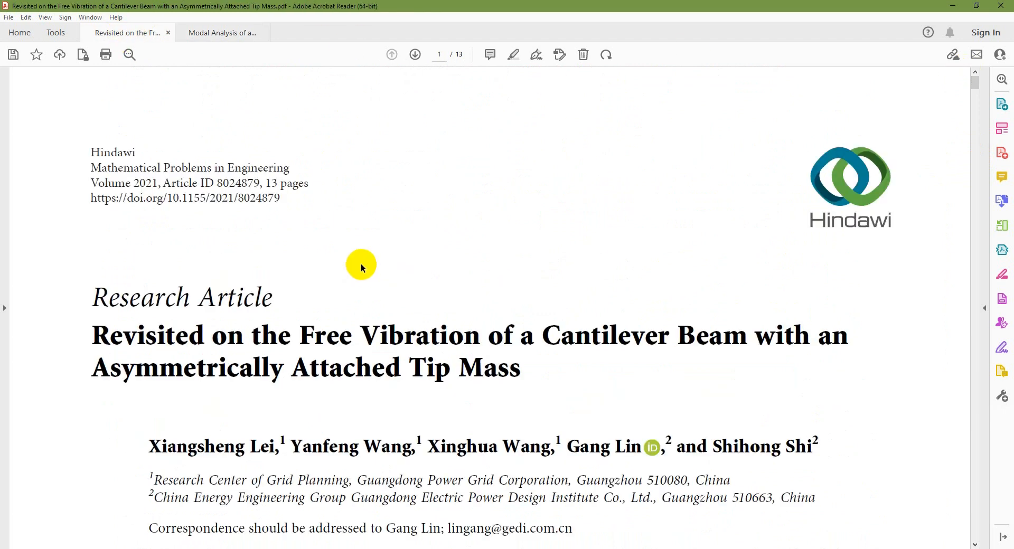
scroll(365, 262, "down", 3)
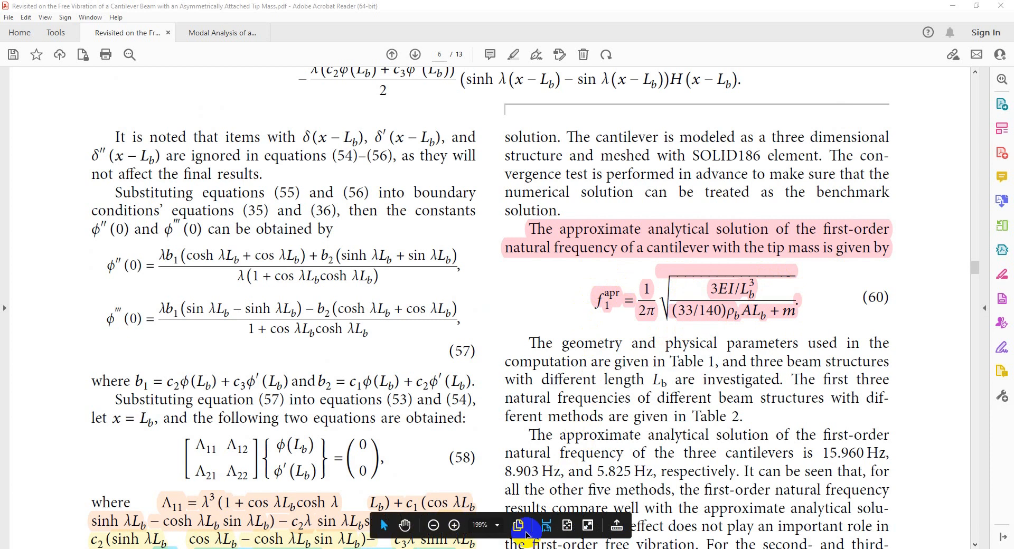
left_click(567, 525)
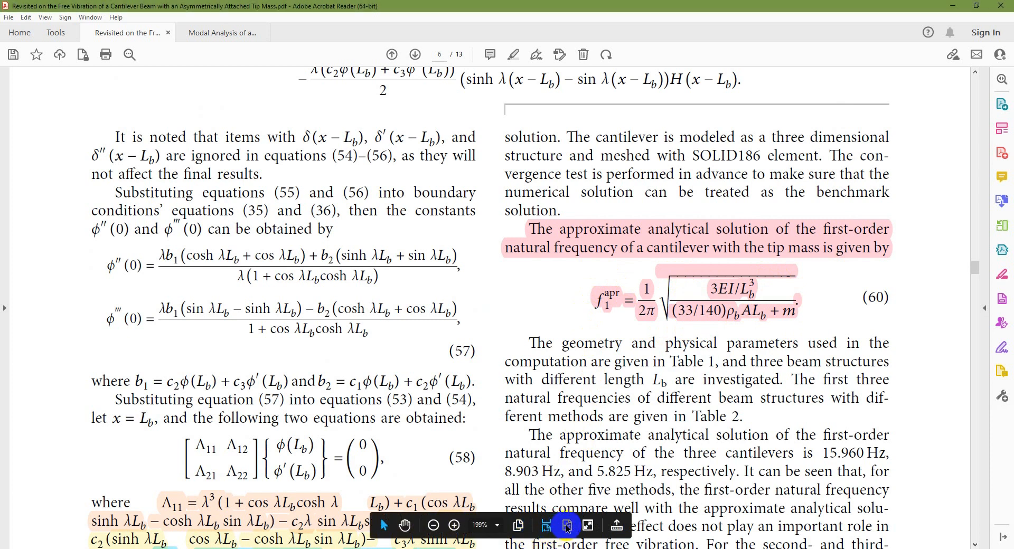
scroll(590, 375, "up", 20)
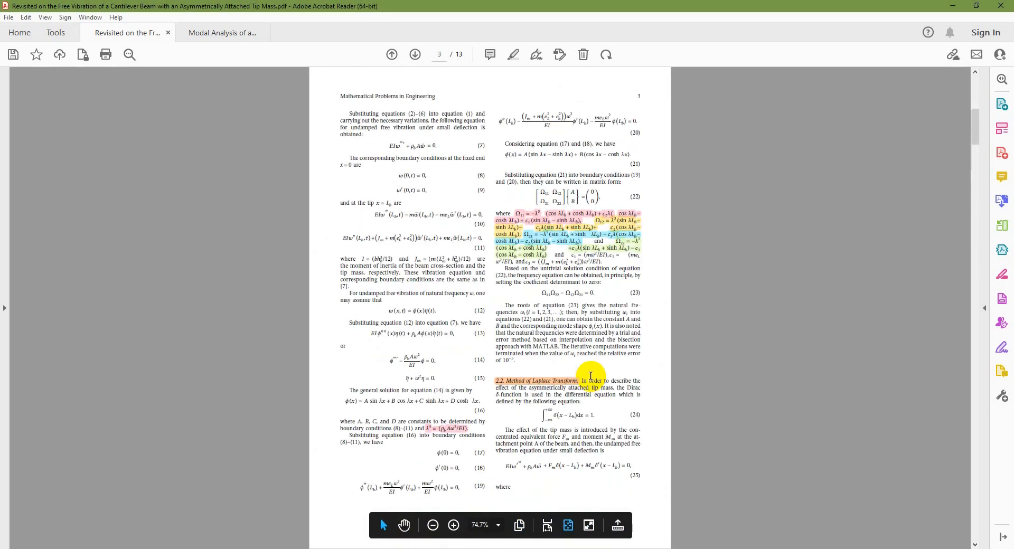
Read the abstract and Introduction at page width, and select the text naming the separation of variables and Laplace transform methods
left_click(547, 525)
scroll(438, 333, "down", 3)
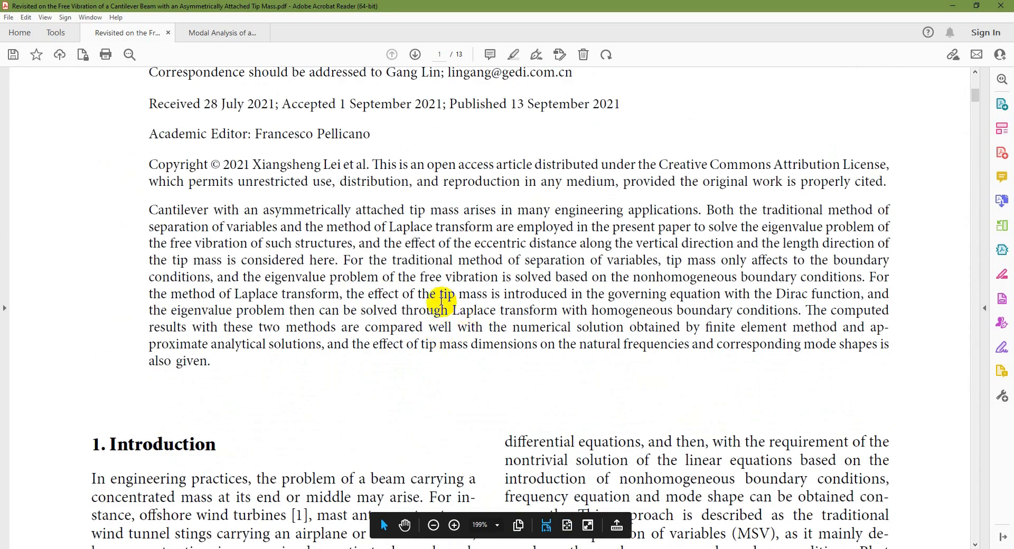
scroll(342, 281, "down", 4)
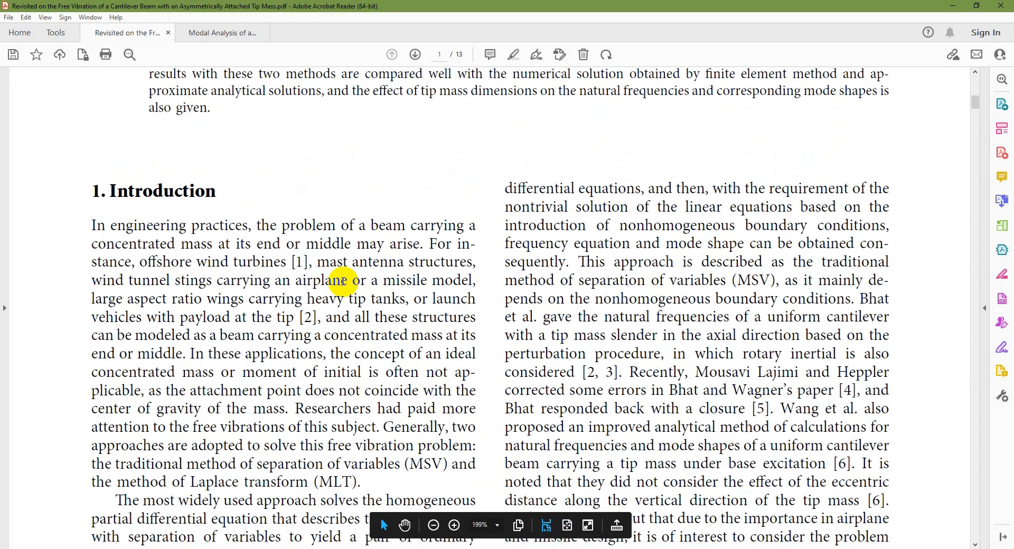
scroll(343, 280, "down", 1)
left_click_drag(257, 390, 344, 413)
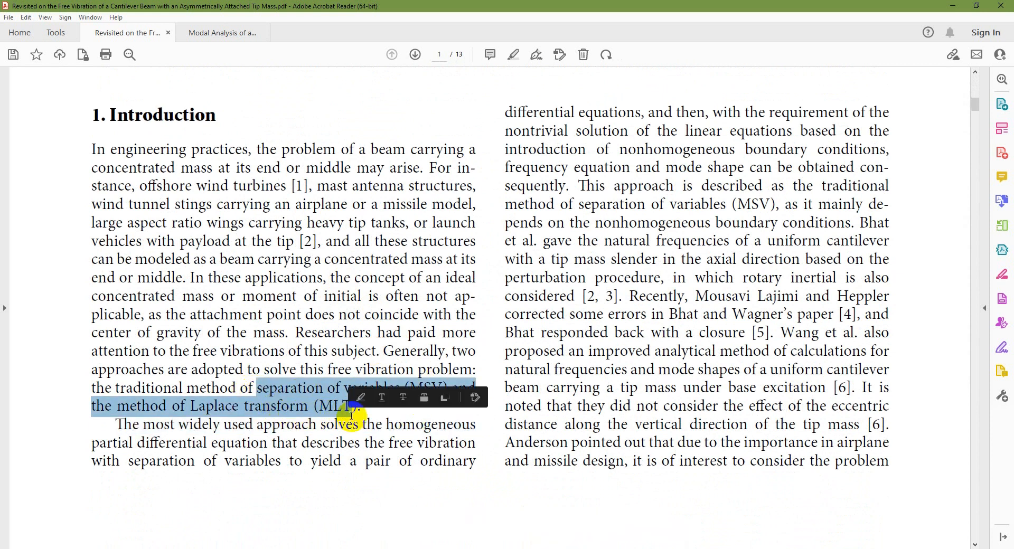
Examine the cantilever schematic, kinetic energy equations and Mathematical Model parameter definitions on page 2 of the paper
left_click(568, 524)
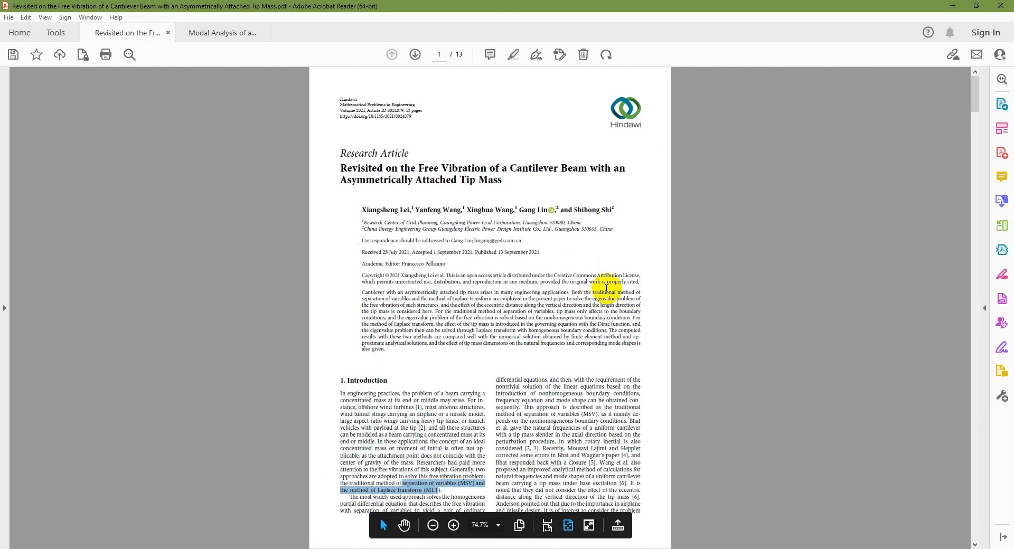
scroll(606, 287, "down", 1)
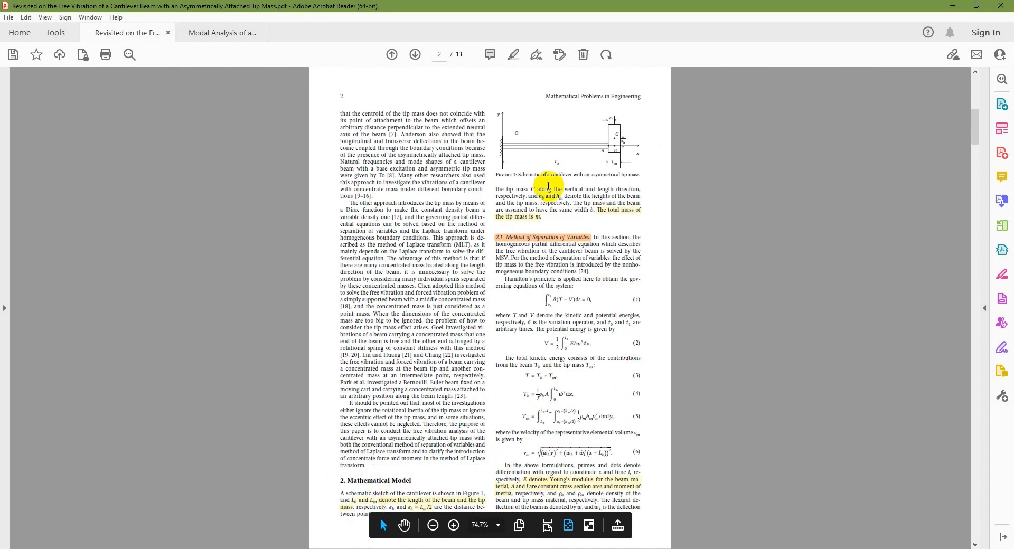
left_click(547, 526)
scroll(534, 317, "down", 6)
scroll(604, 257, "up", 1)
scroll(605, 257, "down", 10)
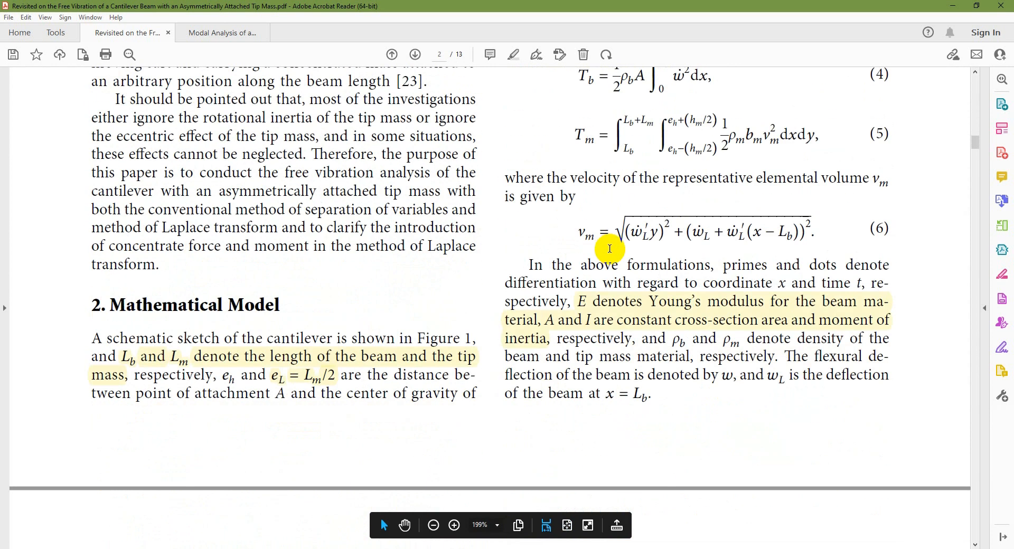
scroll(609, 248, "down", 3)
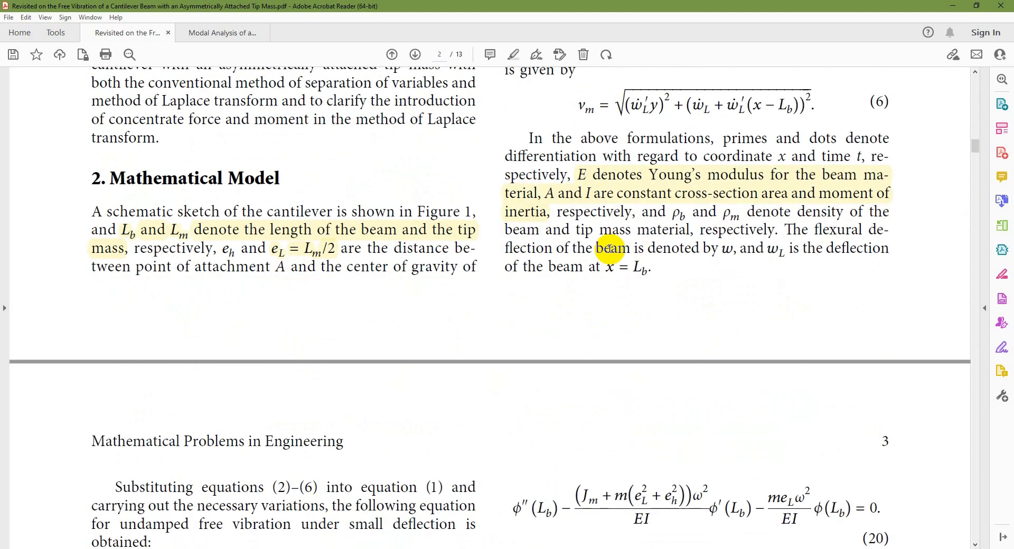
Examine the matrix terms of Equation 22, frequency equation 23 and the λ⁴ relation on page 3, and switch to MATLAB
scroll(609, 248, "down", 15)
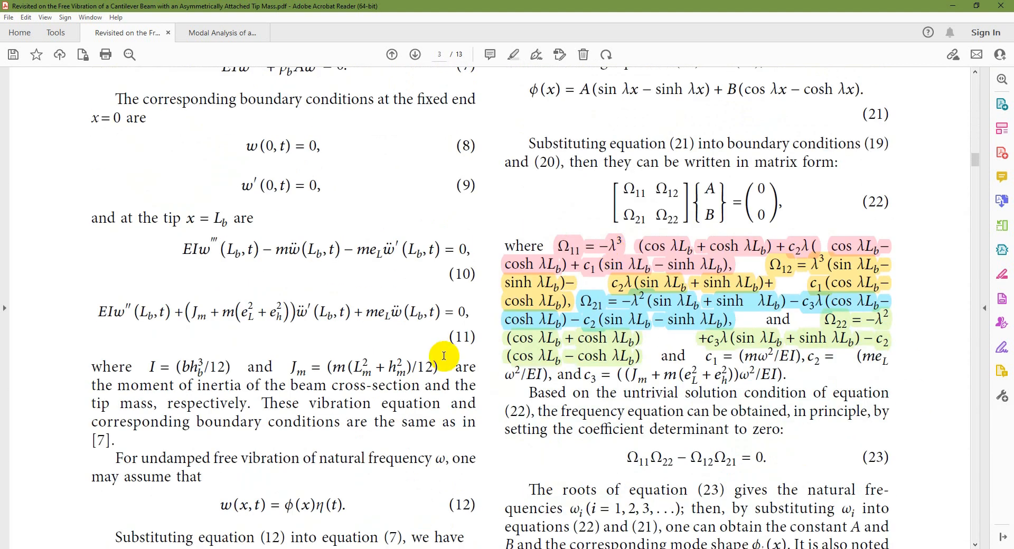
scroll(438, 331, "down", 5)
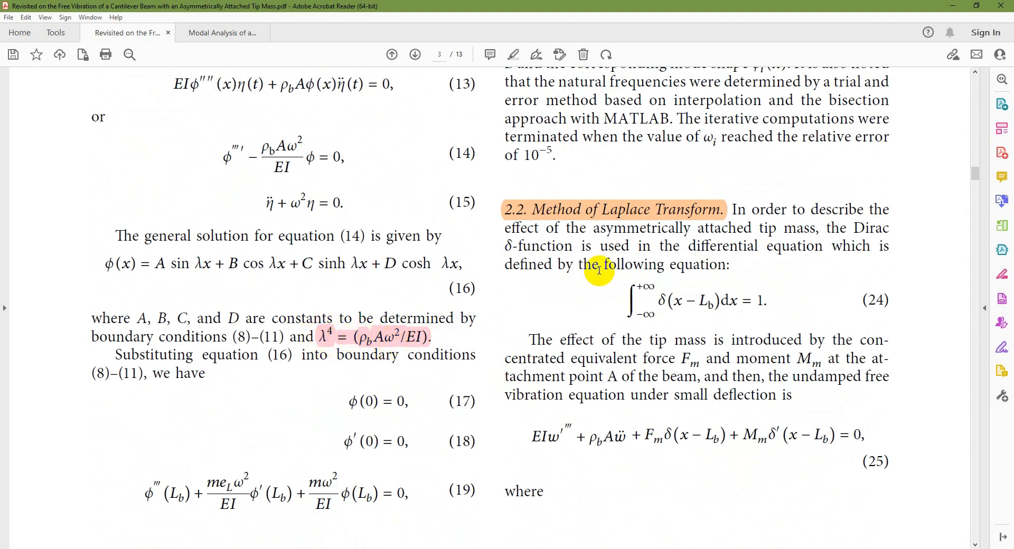
scroll(734, 209, "up", 9)
scroll(750, 224, "up", 1)
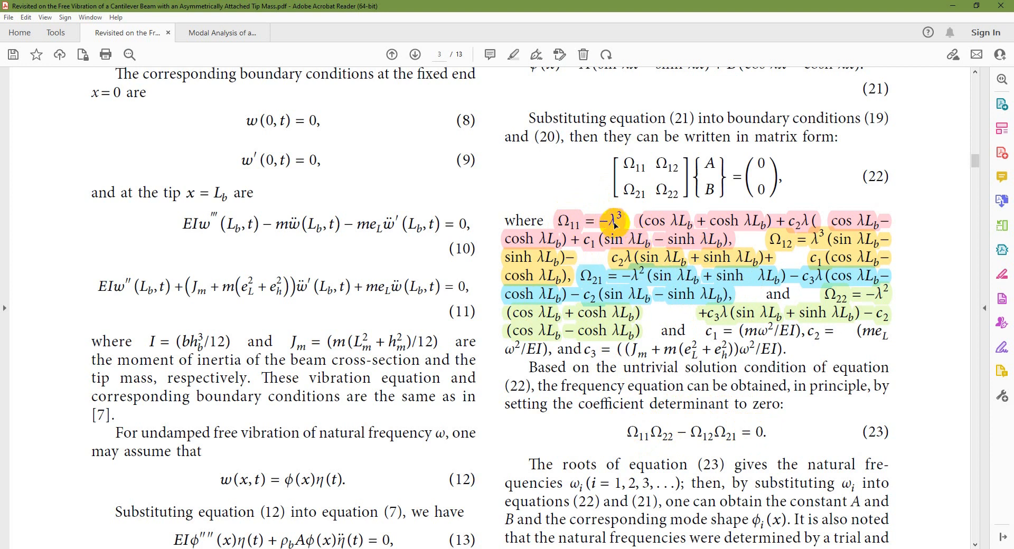
scroll(509, 306, "down", 3)
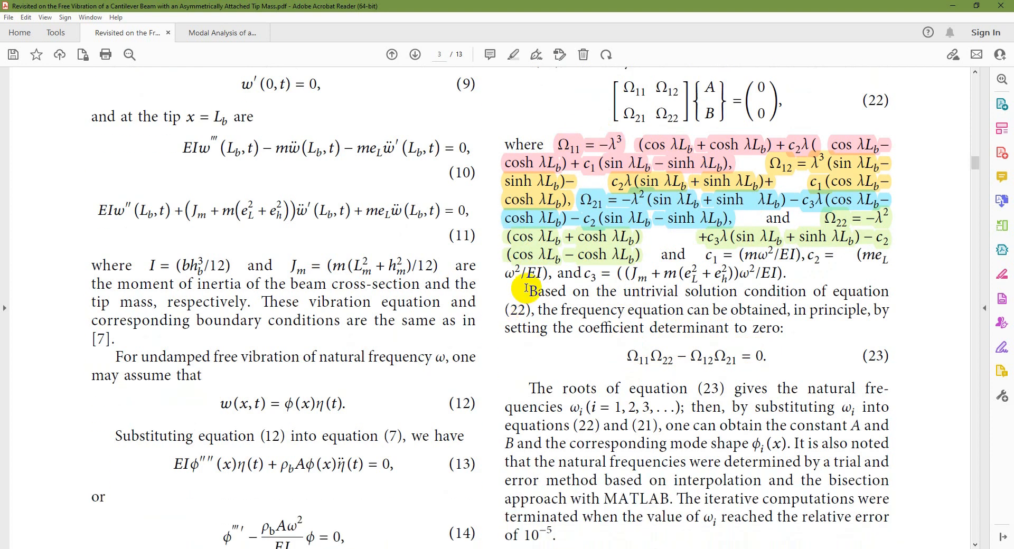
scroll(434, 420, "down", 4)
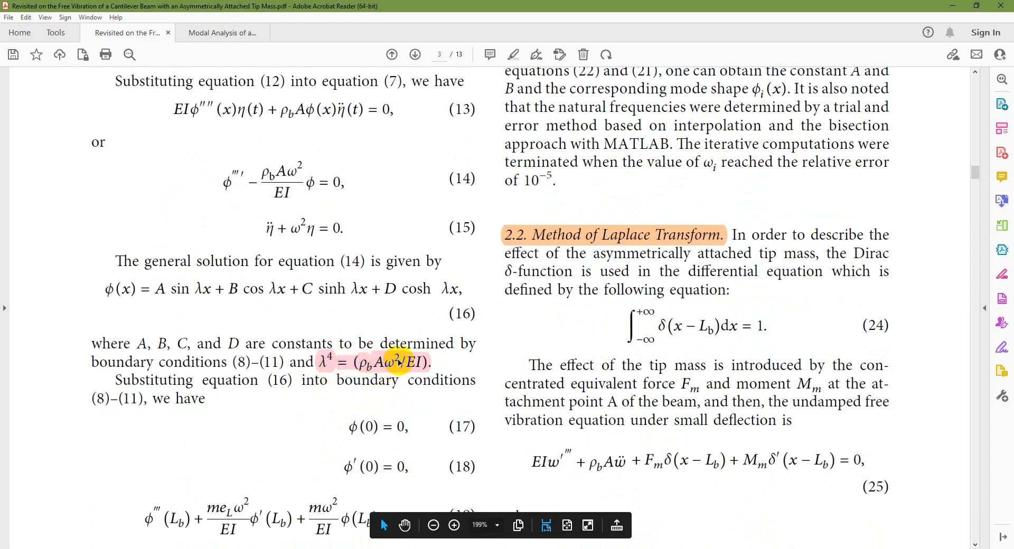
scroll(515, 346, "up", 1)
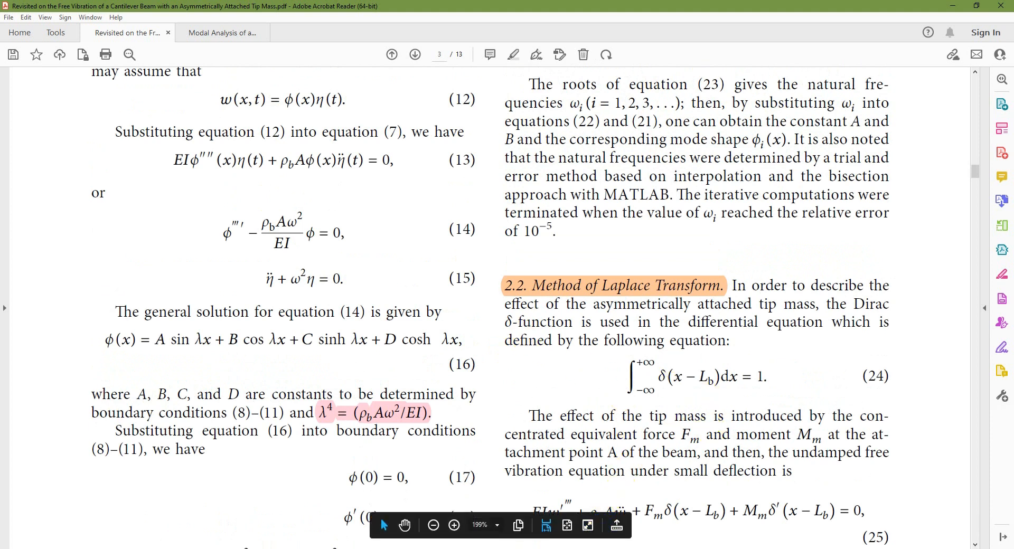
key("alt+Tab")
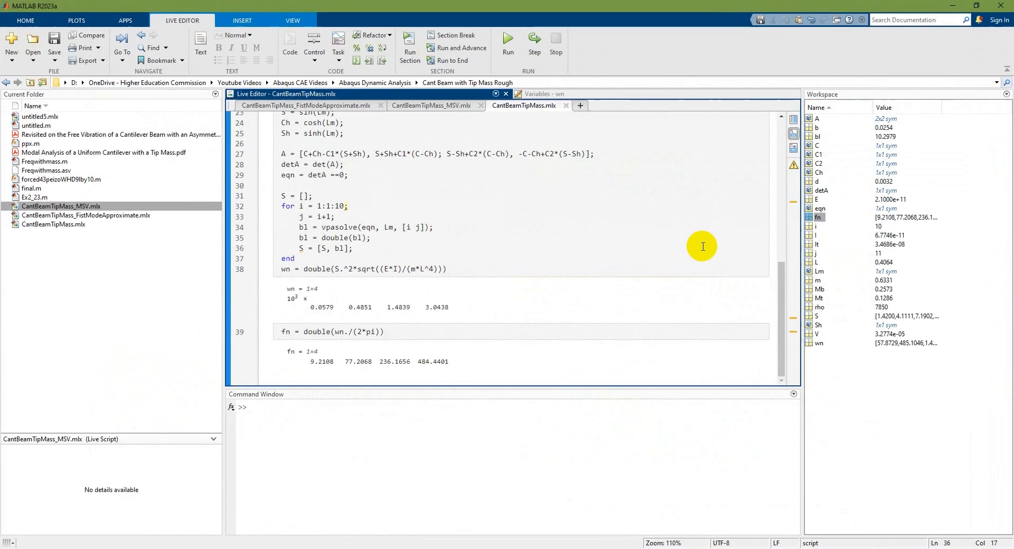
Show the first-mode approximation script in MATLAB, and examine Equation 60 on page 6 of the asymmetric tip mass paper in Acrobat Reader
left_click(345, 105)
scroll(419, 211, "up", 2)
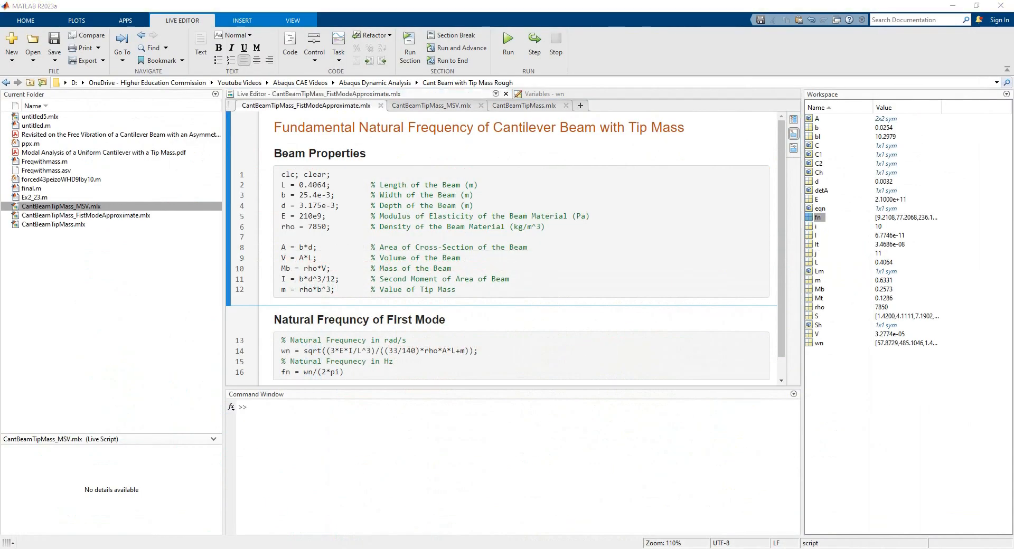
left_click(497, 522)
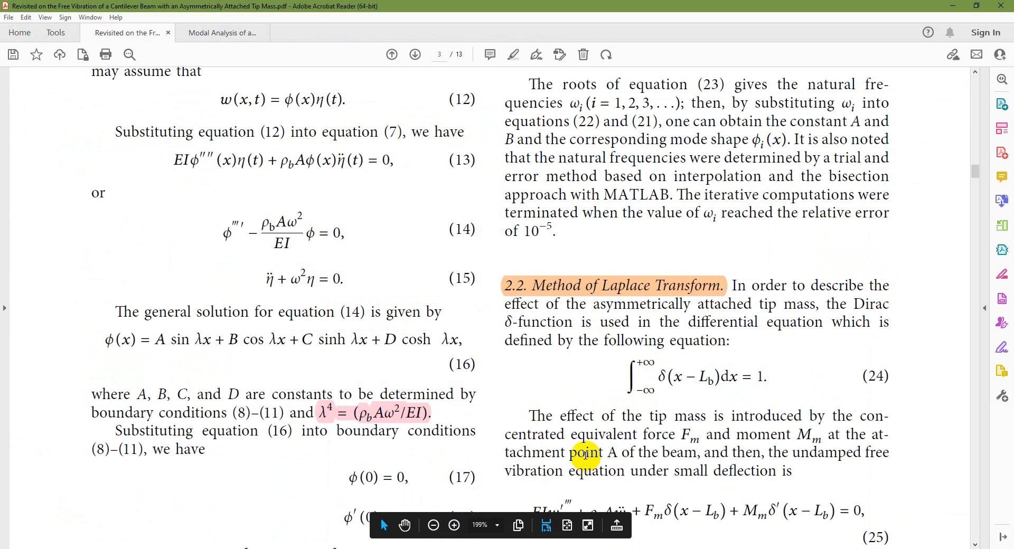
scroll(596, 372, "down", 10)
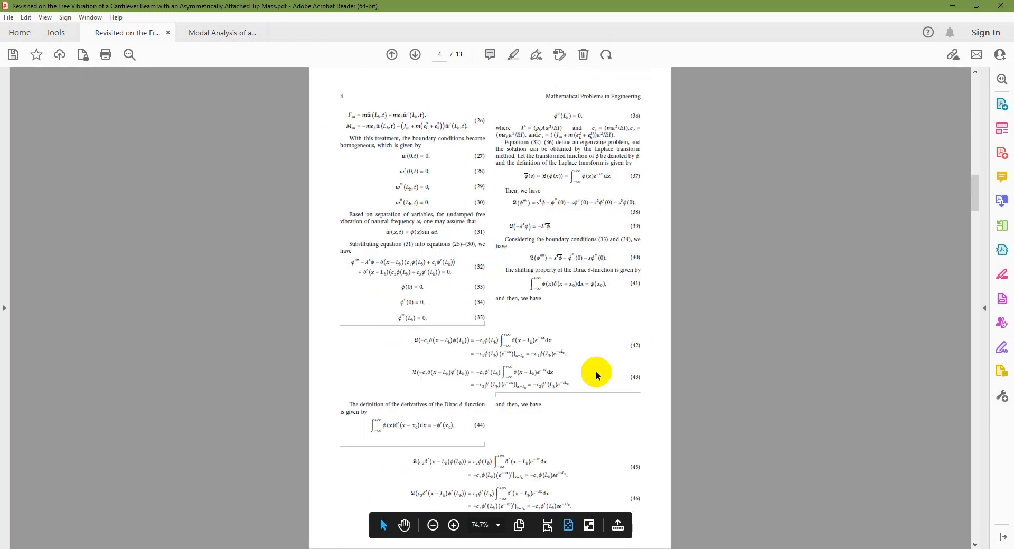
scroll(596, 372, "up", 3)
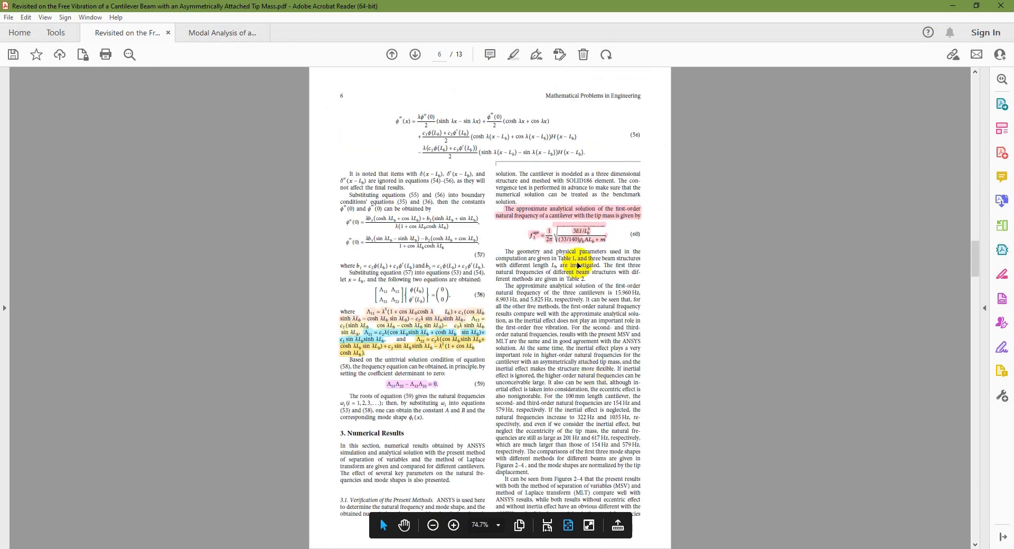
left_click(563, 530)
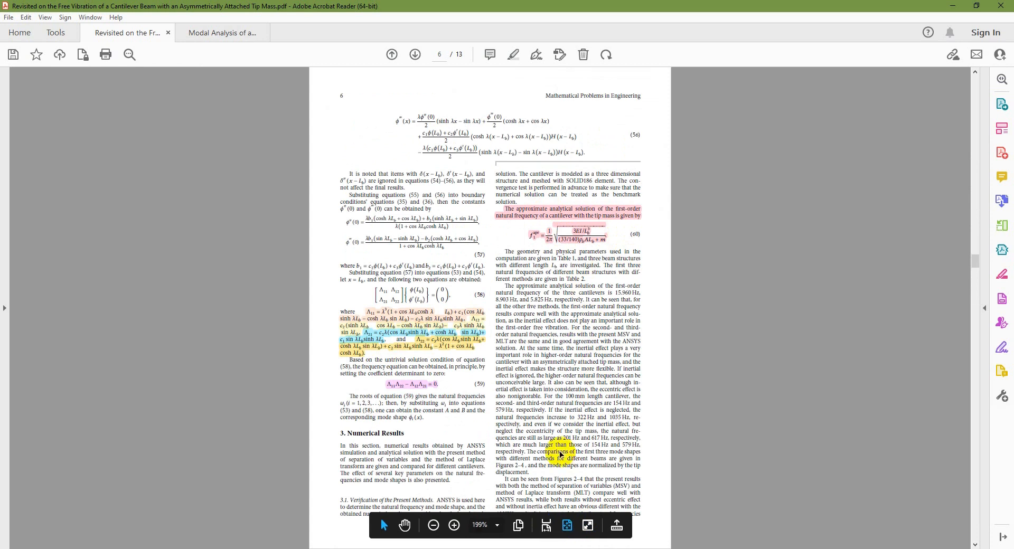
scroll(687, 425, "down", 3)
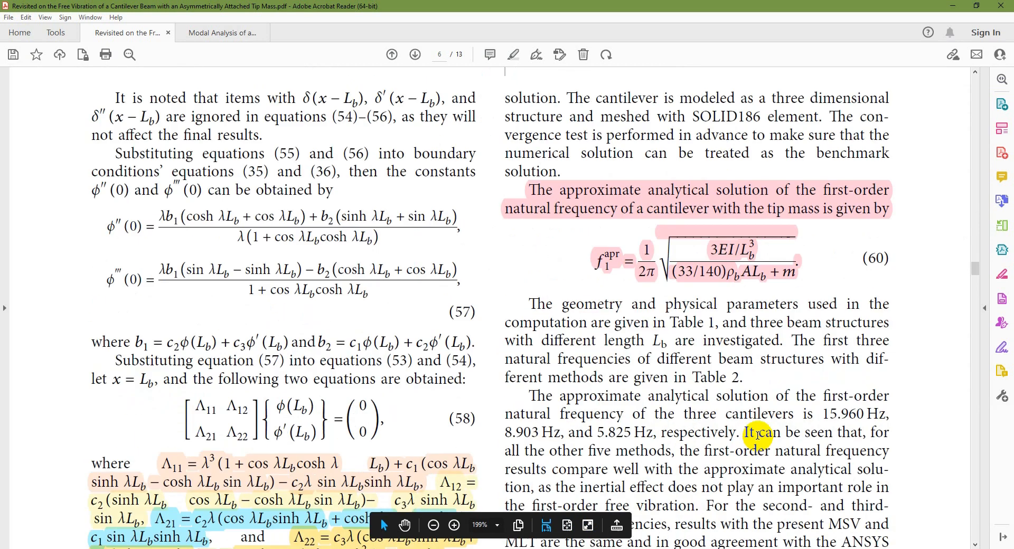
Return to the paper's first page at page width, and review the first-mode natural frequency code and result in MATLAB
left_click(567, 525)
scroll(714, 269, "up", 2)
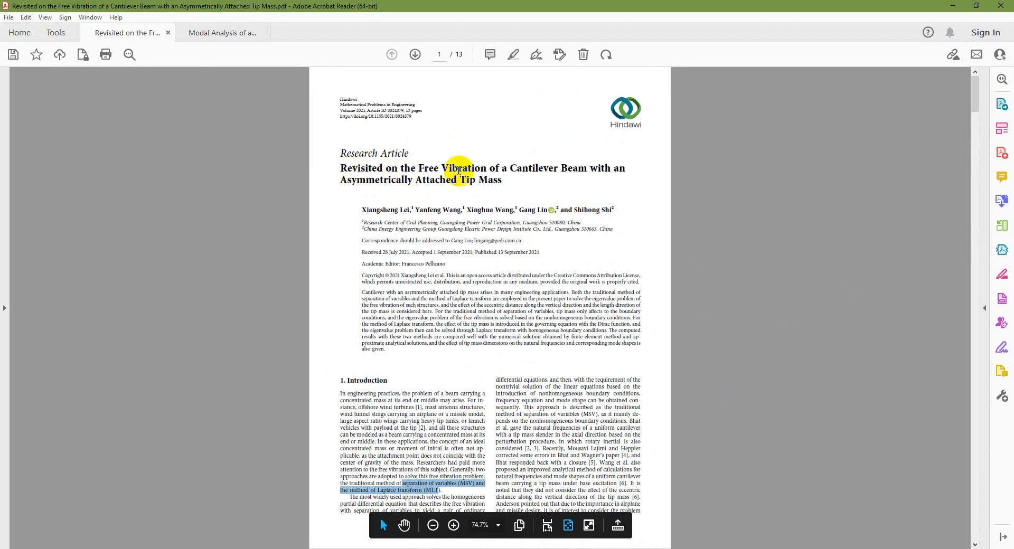
left_click(546, 525)
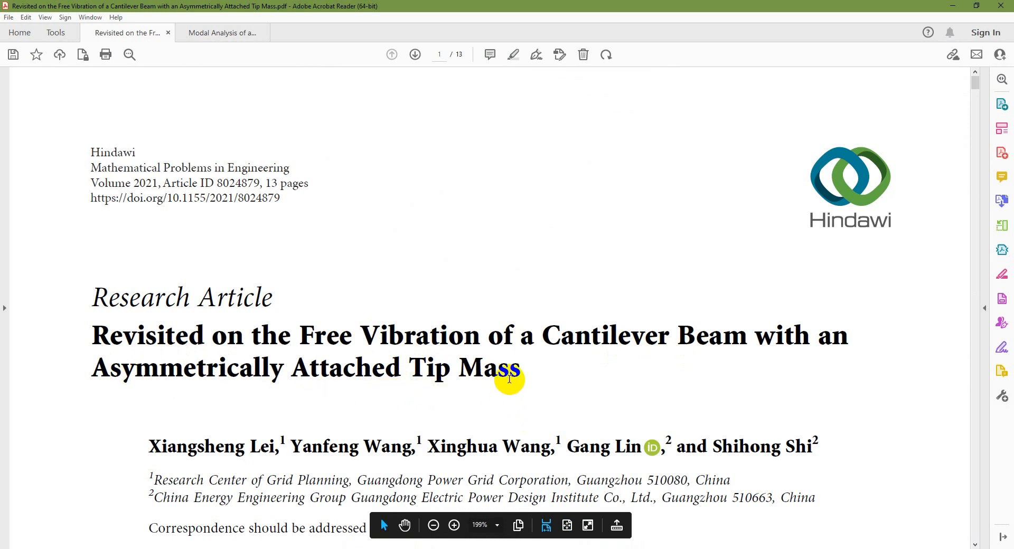
left_click(689, 539)
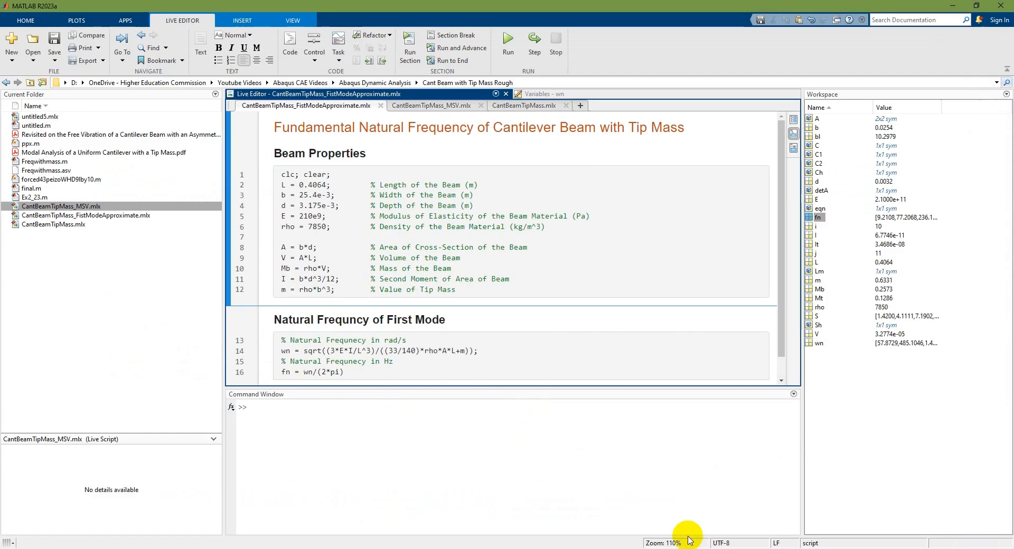
scroll(391, 251, "down", 1)
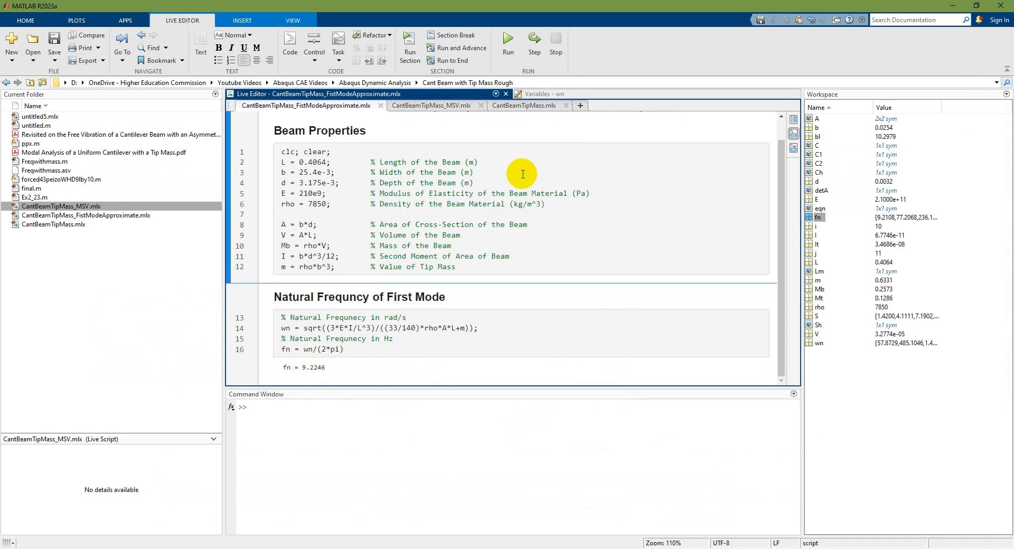
Show the beam properties in CantBeamTipMass.mlx, and switch to the Modal Analysis of a Uniform Cantilever with a Tip Mass PDF
left_click(525, 106)
scroll(589, 281, "up", 10)
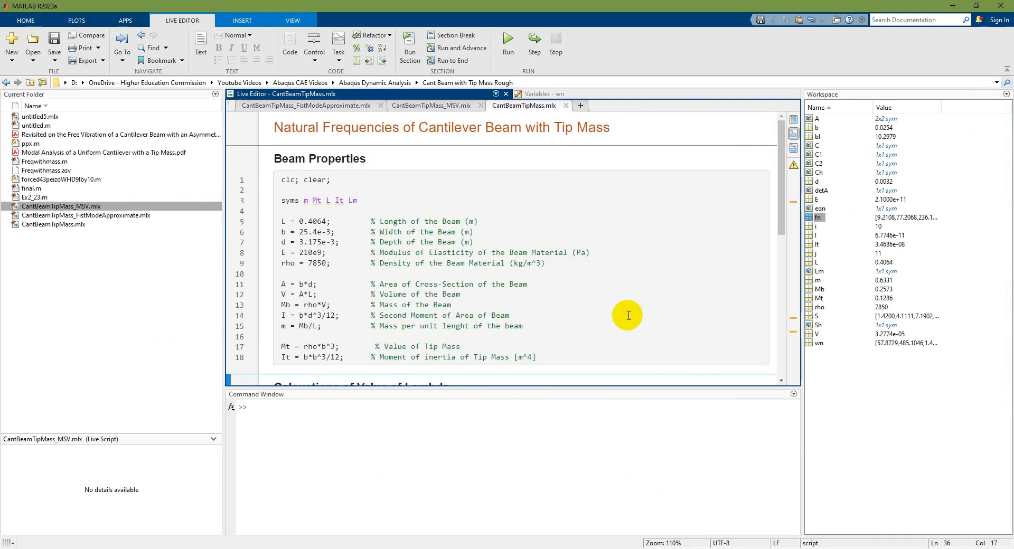
key("alt+Tab")
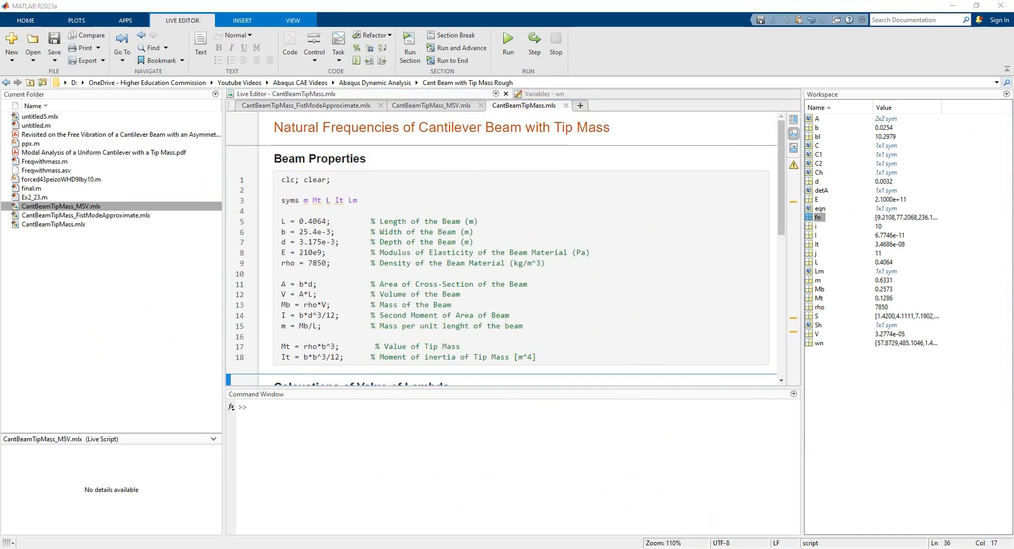
key("alt+Tab")
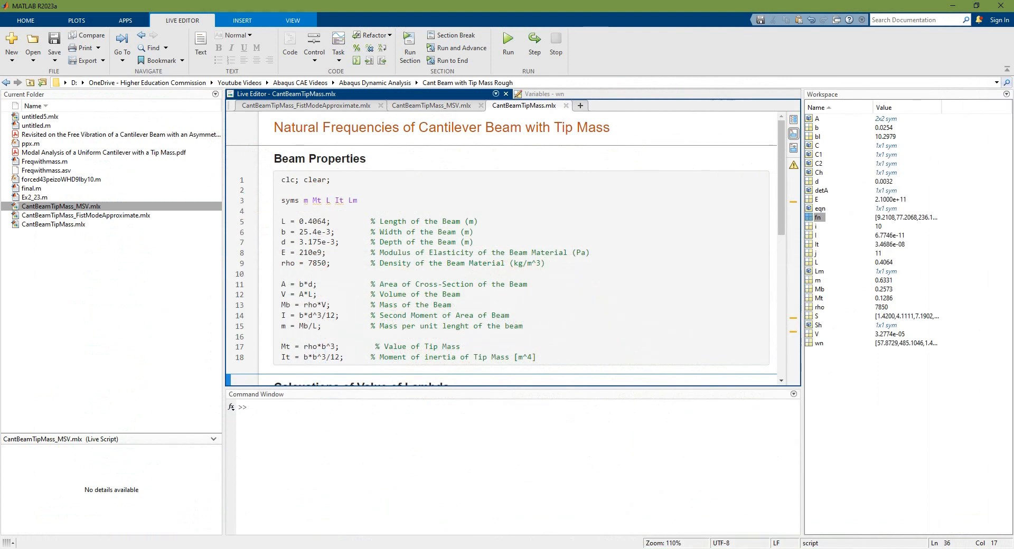
left_click(528, 548)
left_click(584, 515)
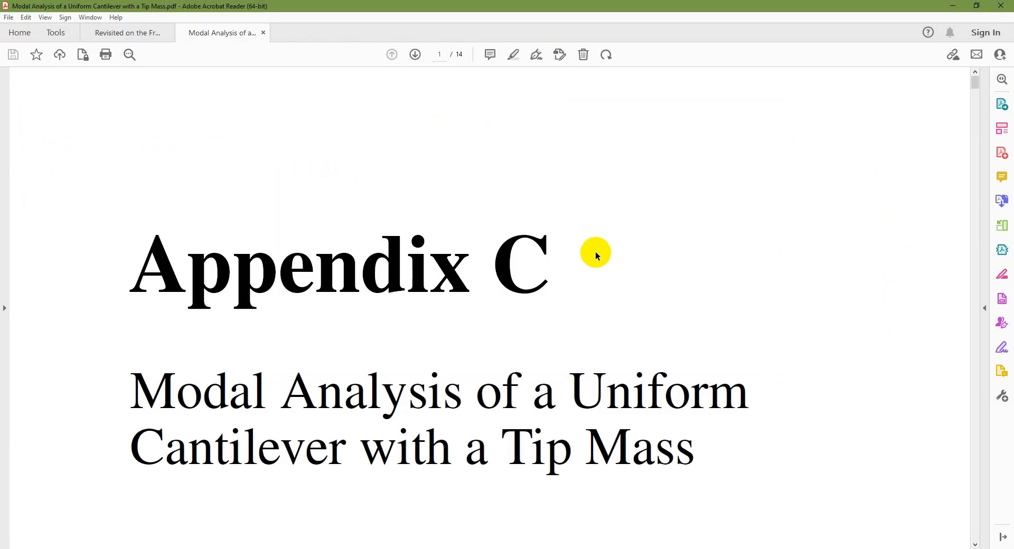
Examine characteristic equation C.18, eigenfunction C.19 and Equation C.20 on page 4 of Appendix C at page width
scroll(607, 442, "down", 3)
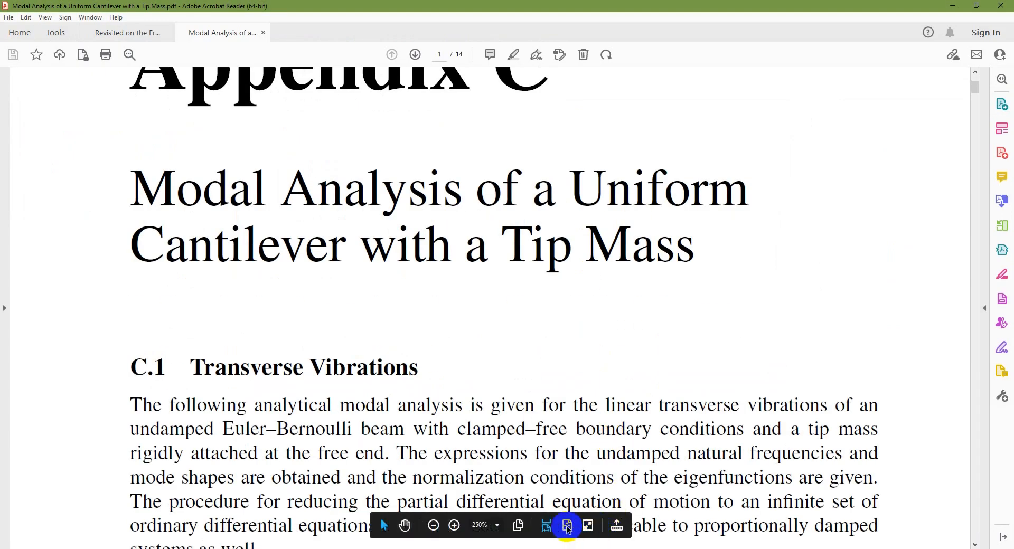
left_click(567, 525)
scroll(505, 316, "down", 15)
scroll(504, 317, "up", 5)
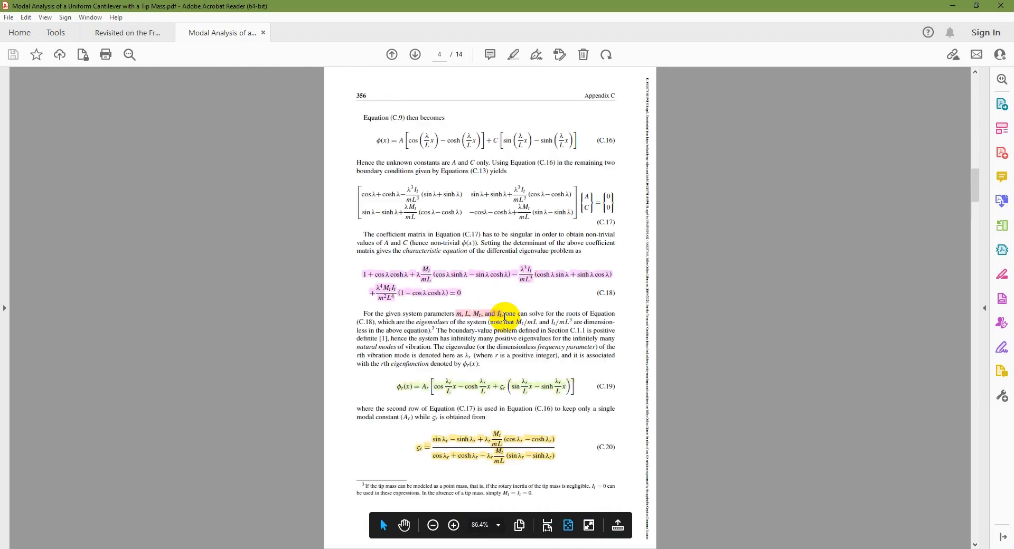
left_click(546, 526)
scroll(485, 390, "down", 6)
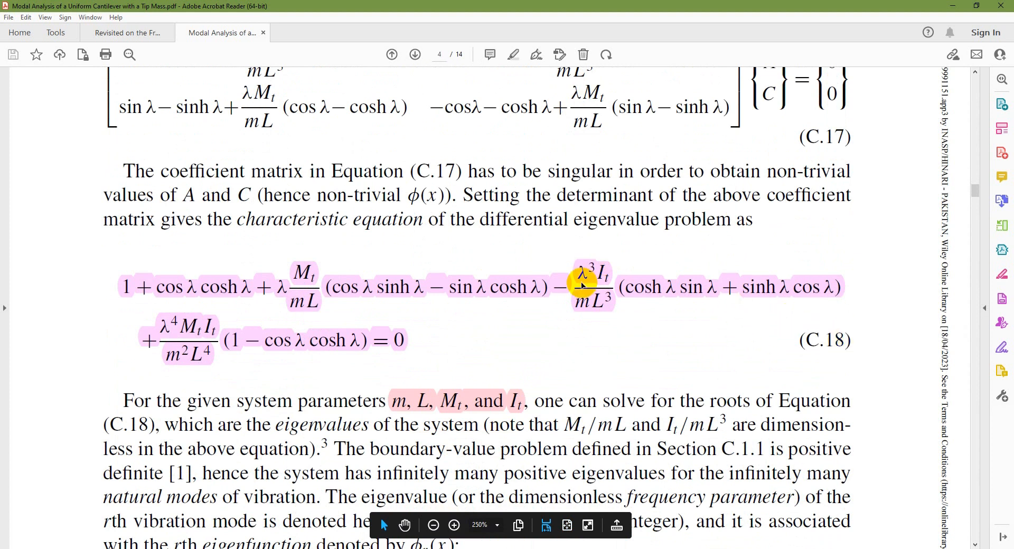
scroll(512, 287, "down", 6)
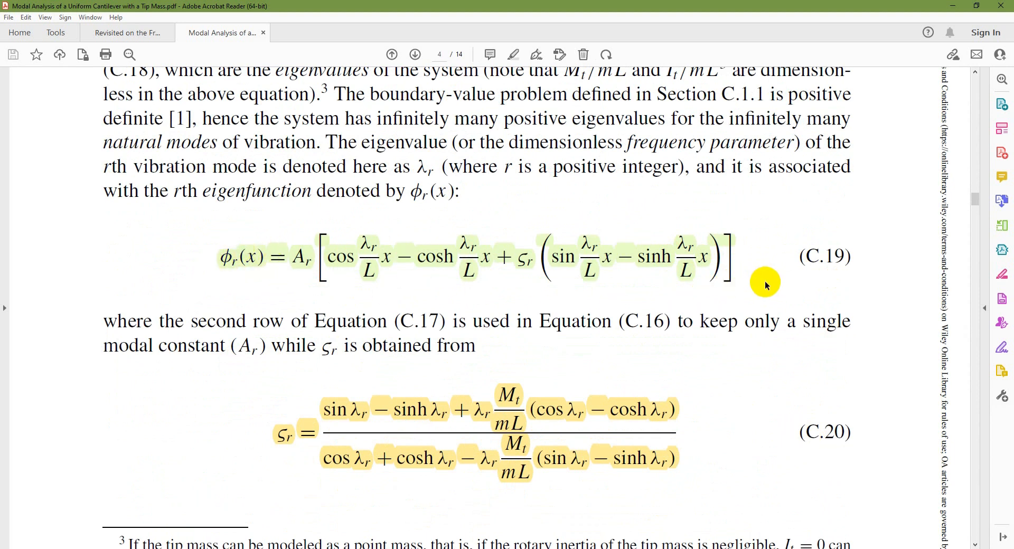
Review the natural frequencies computed in CantBeamTipMass.mlx in MATLAB, and open the CantBeamTipMass_MSV.mlx script
left_click(501, 548)
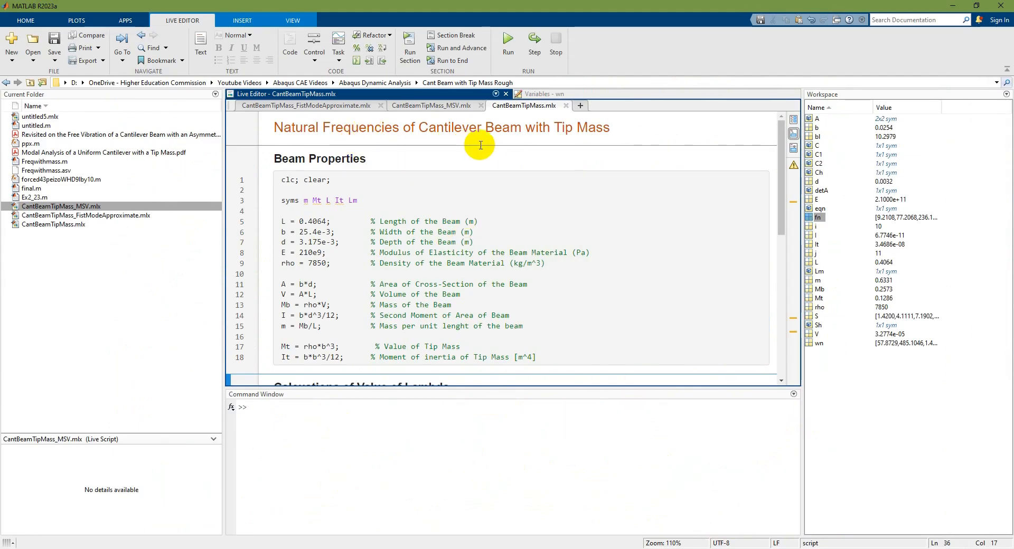
scroll(503, 148, "down", 10)
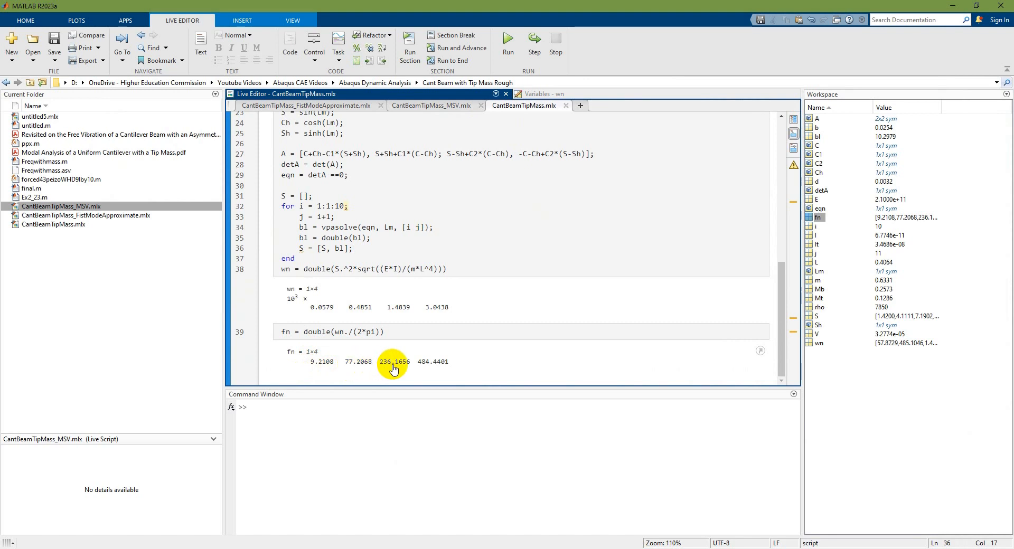
left_click(433, 105)
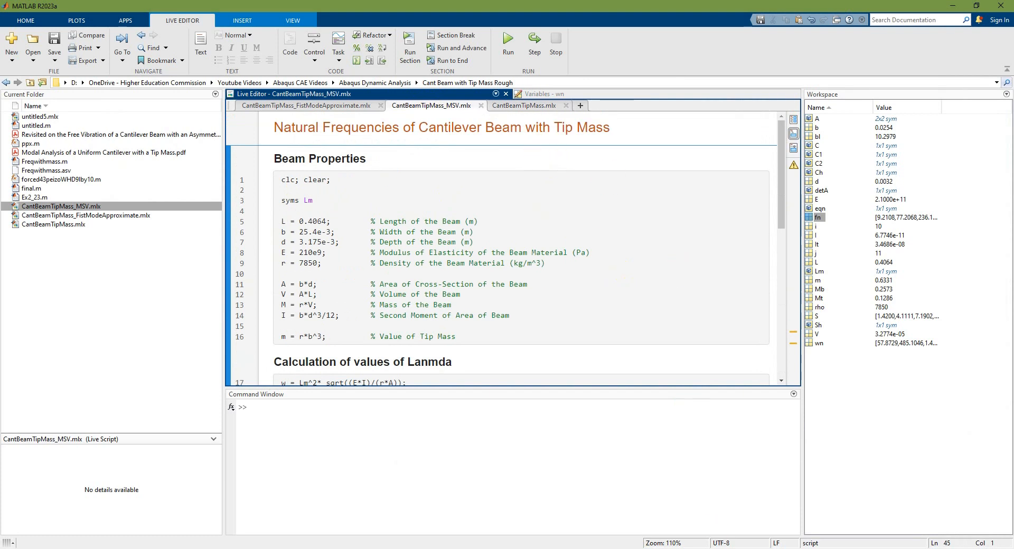
Show the first page of the asymmetric tip mass paper as the MSV script's source, and review that script's frequency results in MATLAB
mouse_move(528, 548)
left_click(584, 520)
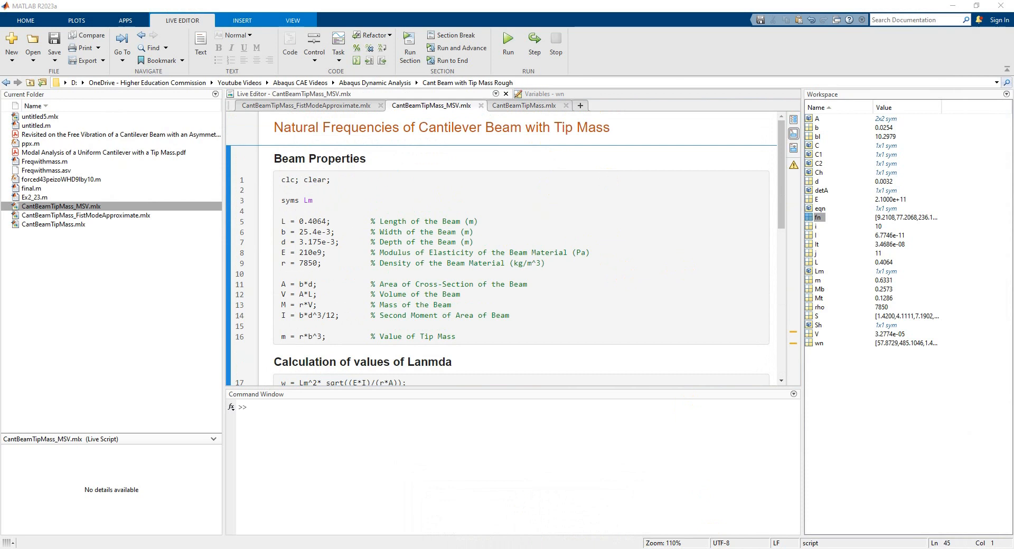
left_click(493, 514)
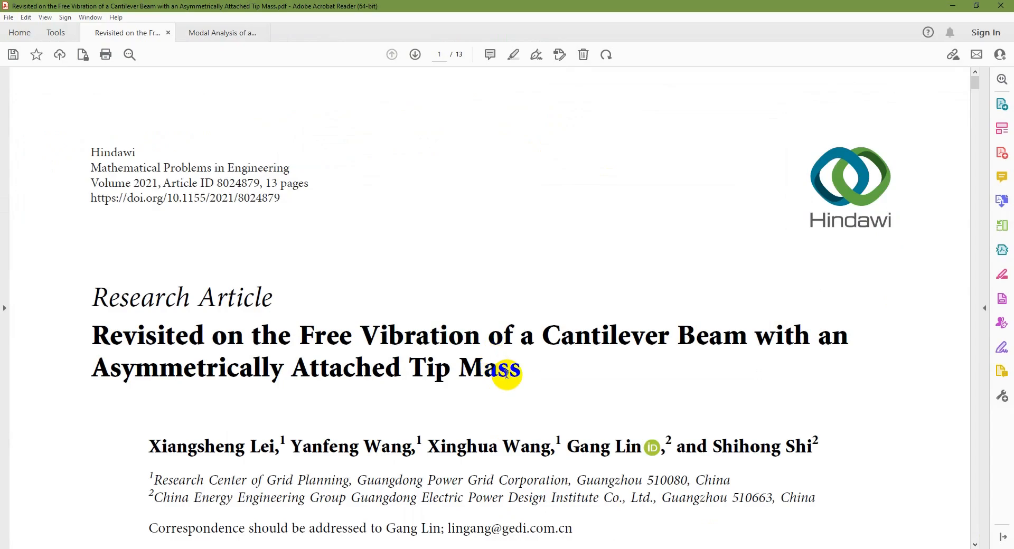
scroll(528, 417, "down", 3)
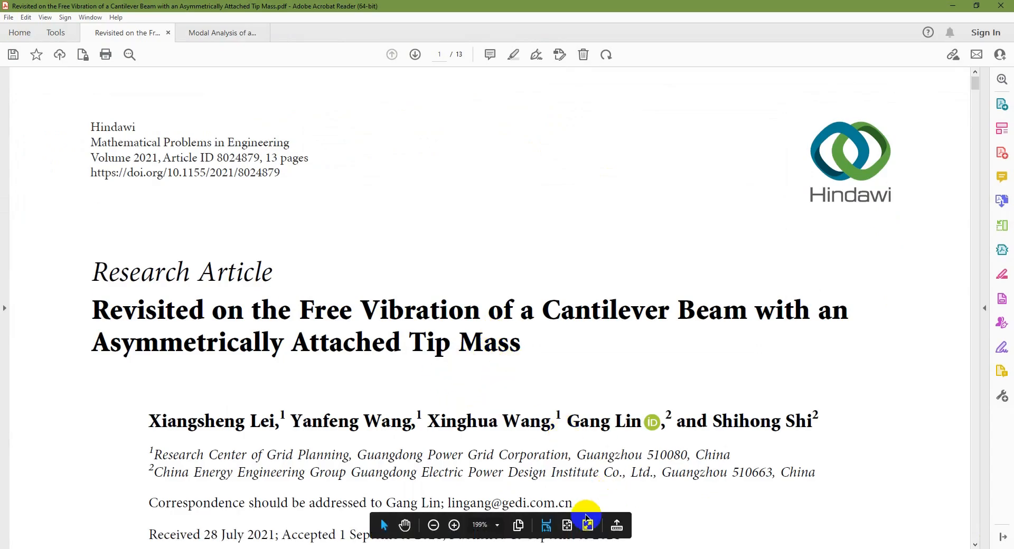
scroll(540, 395, "down", 5)
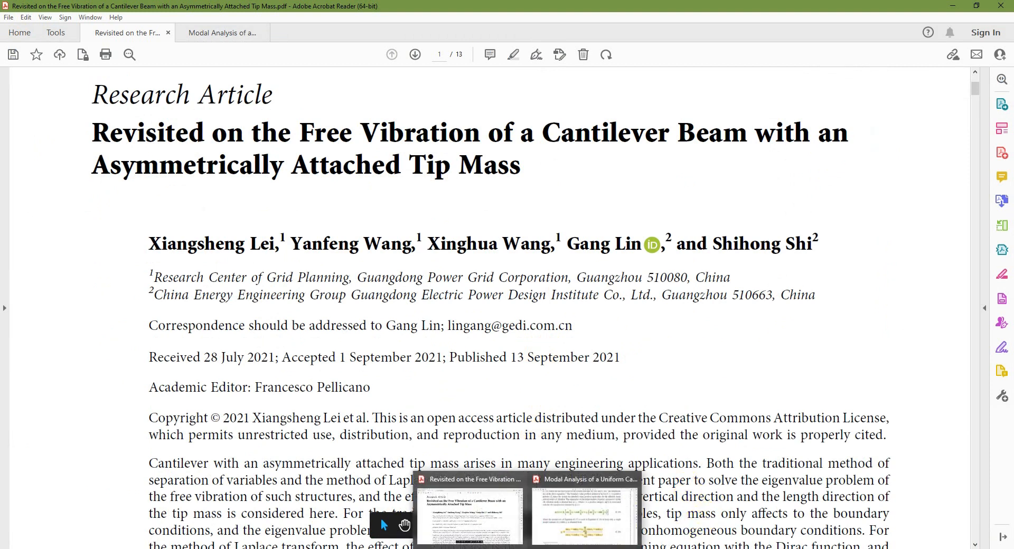
left_click(700, 548)
scroll(418, 213, "down", 10)
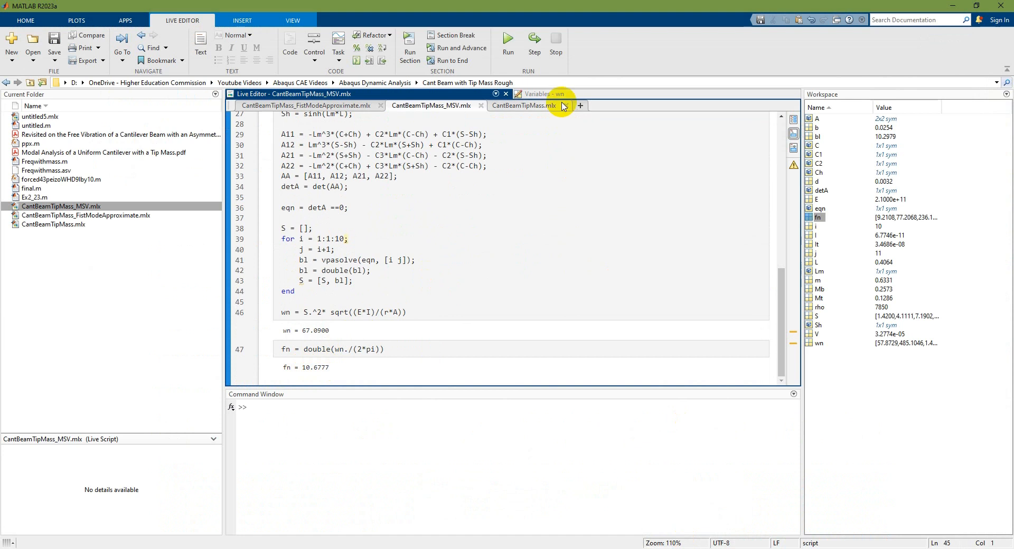
Compare the first natural frequency in CantBeamTipMass.mlx with mode 1 of the beam in Abaqus/CAE, and return to MATLAB
left_click(533, 105)
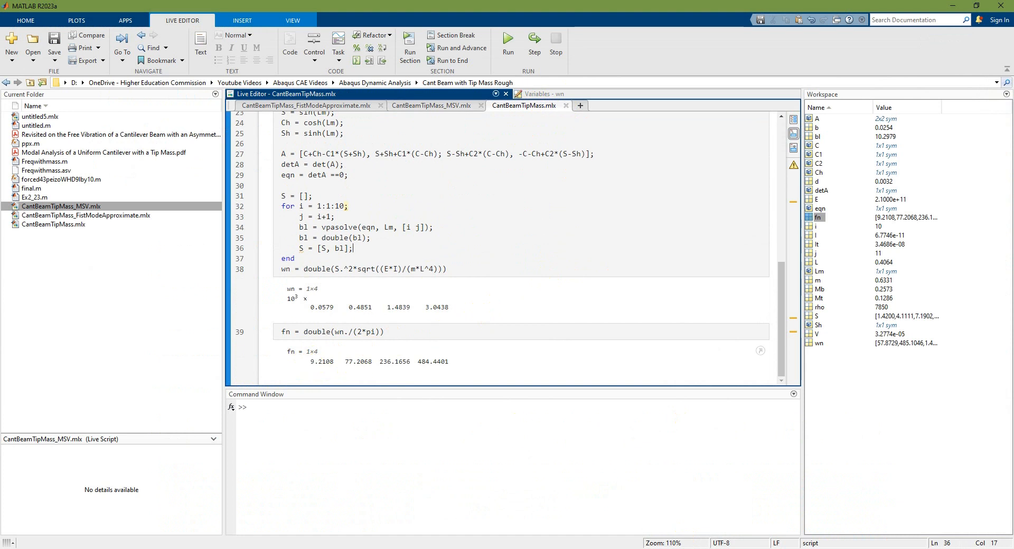
left_click(560, 548)
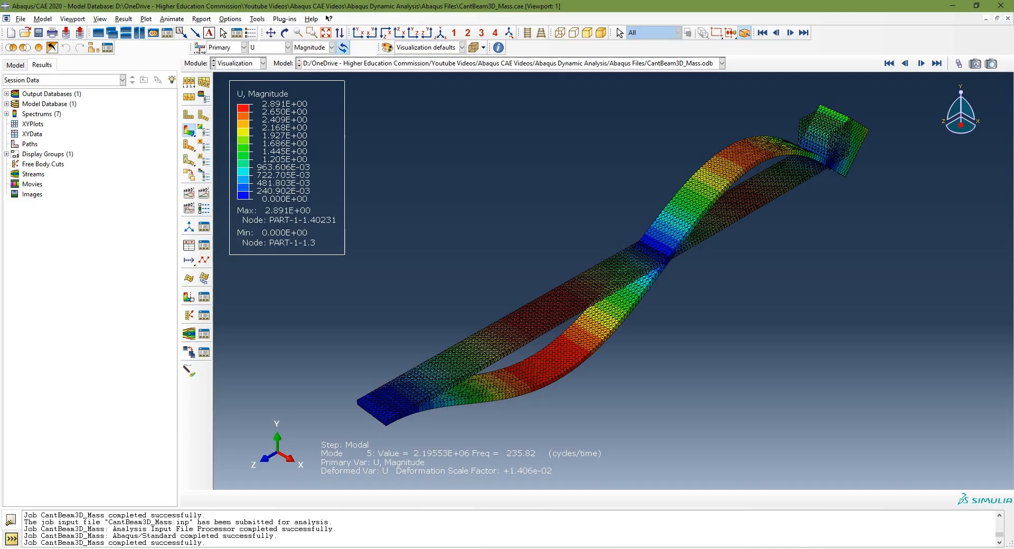
left_click(889, 63)
left_click(921, 63)
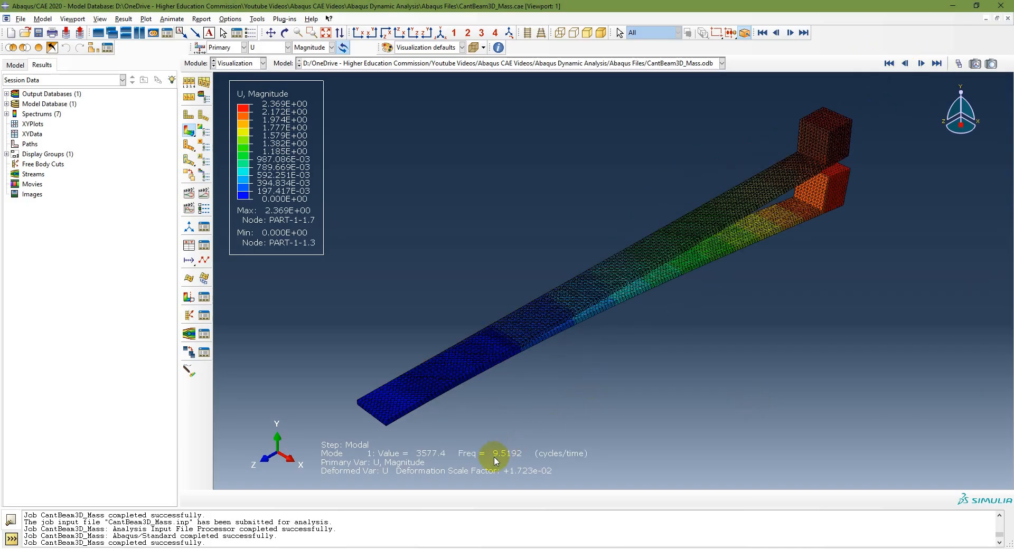
left_click(702, 548)
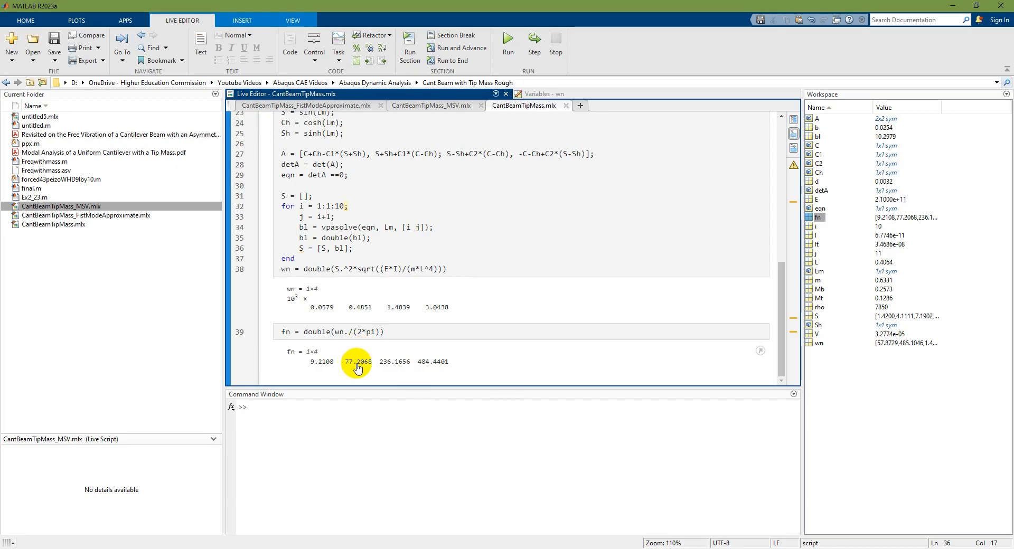
Display mode 3 of the beam in Abaqus/CAE and compare its frequency with the second analytical value in MATLAB
left_click(682, 548)
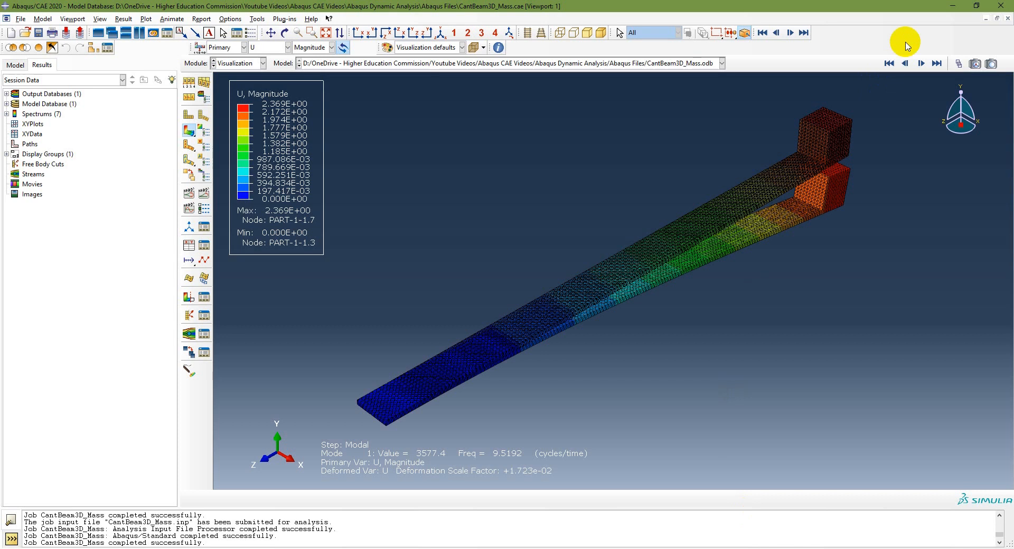
left_click(923, 63)
left_click(922, 63)
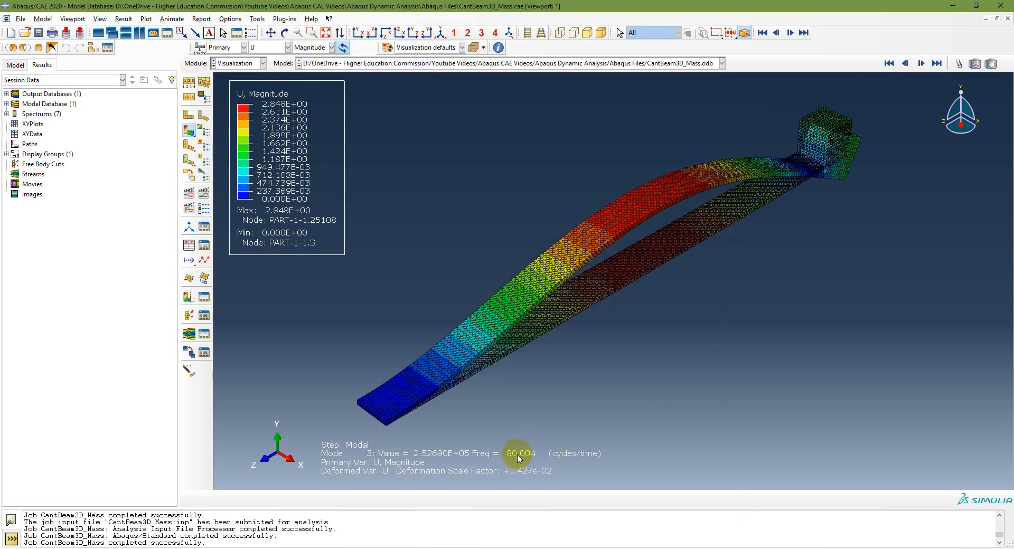
left_click(687, 548)
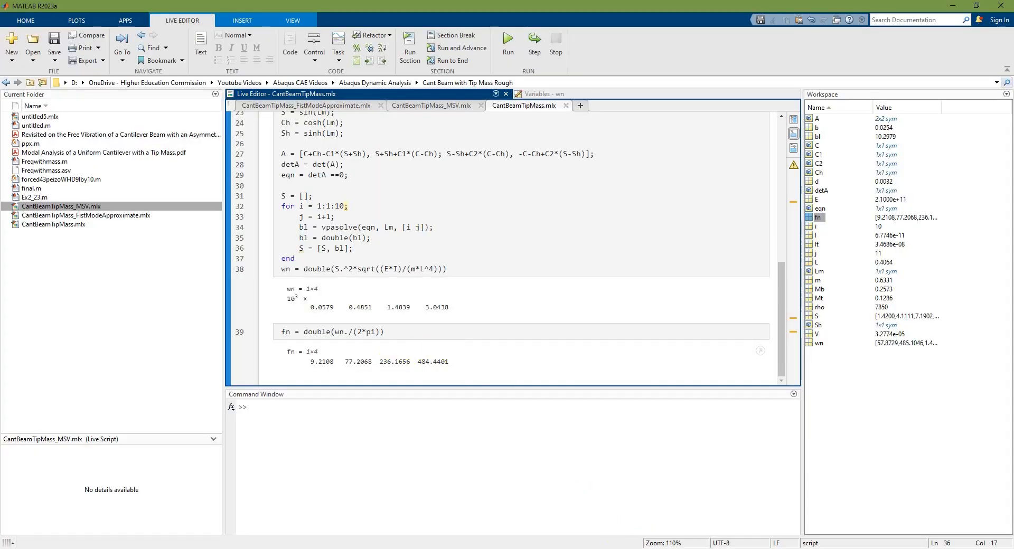
Display mode 5 of the beam in Abaqus/CAE and compare its frequency with the third analytical value in MATLAB
left_click(687, 548)
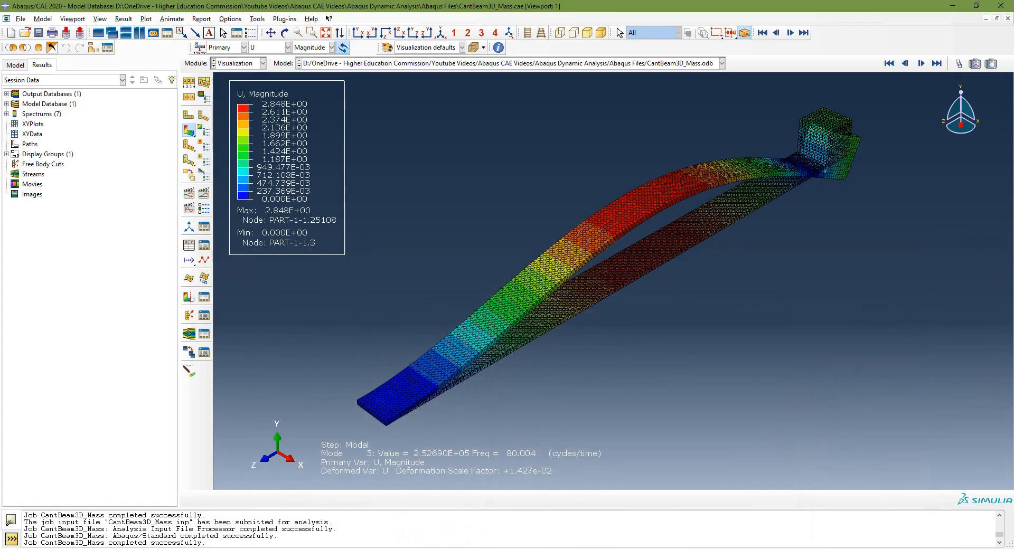
left_click(920, 64)
left_click(921, 64)
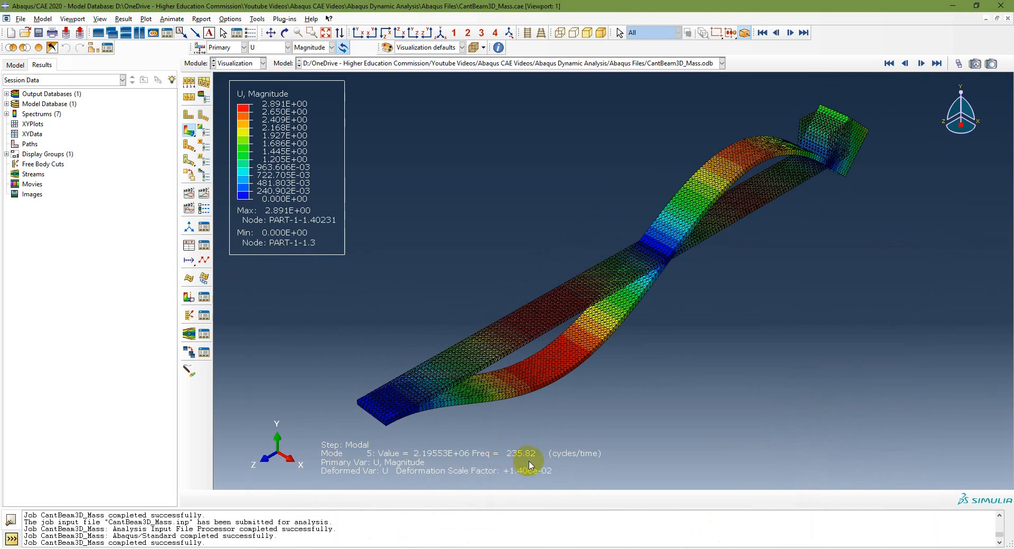
left_click(813, 118)
left_click(442, 361)
key("alt+Tab")
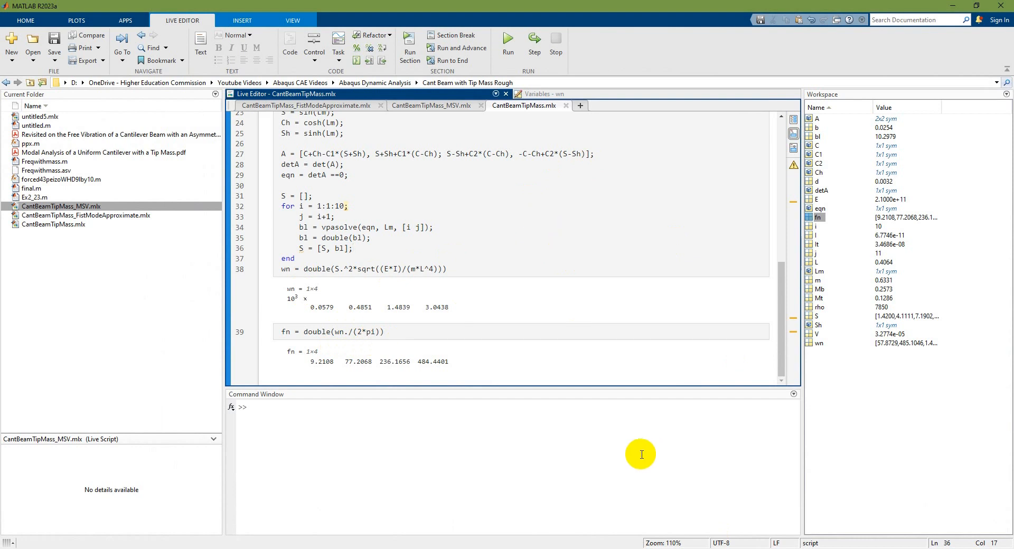
Show the PowerPoint workflow slide and the Abaqus result, and reopen Appendix C at Equations C.19 and C.20
key("alt+Tab")
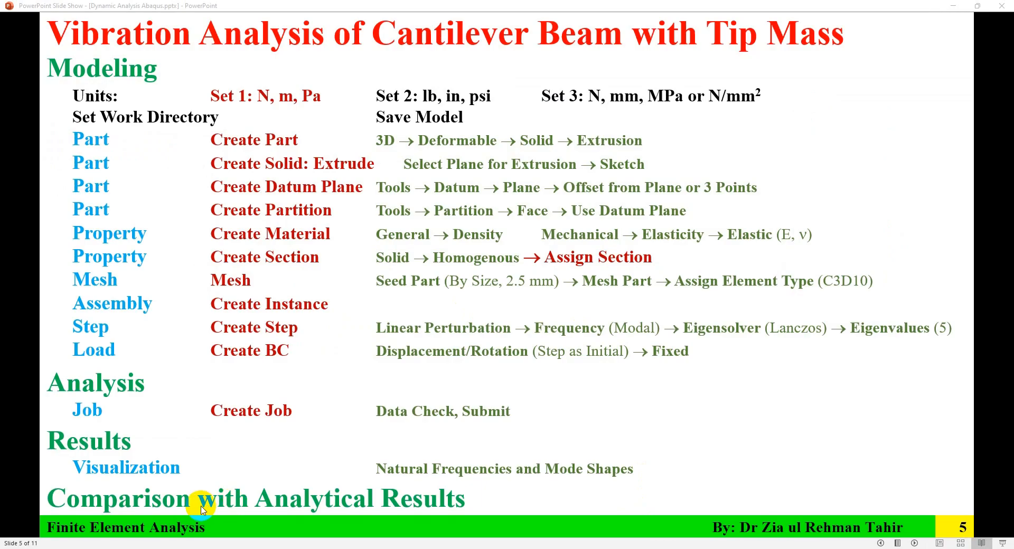
key("alt+Tab")
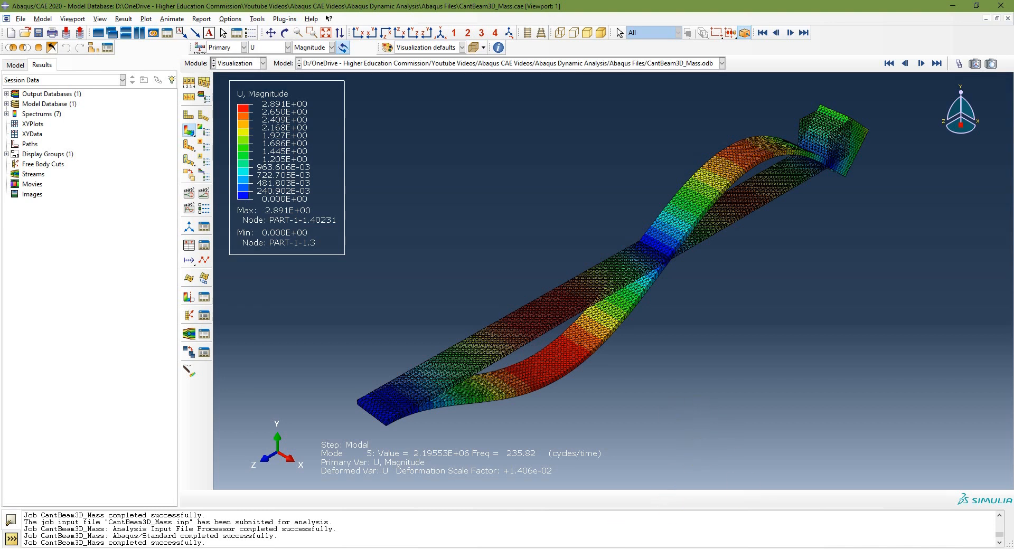
left_click(555, 523)
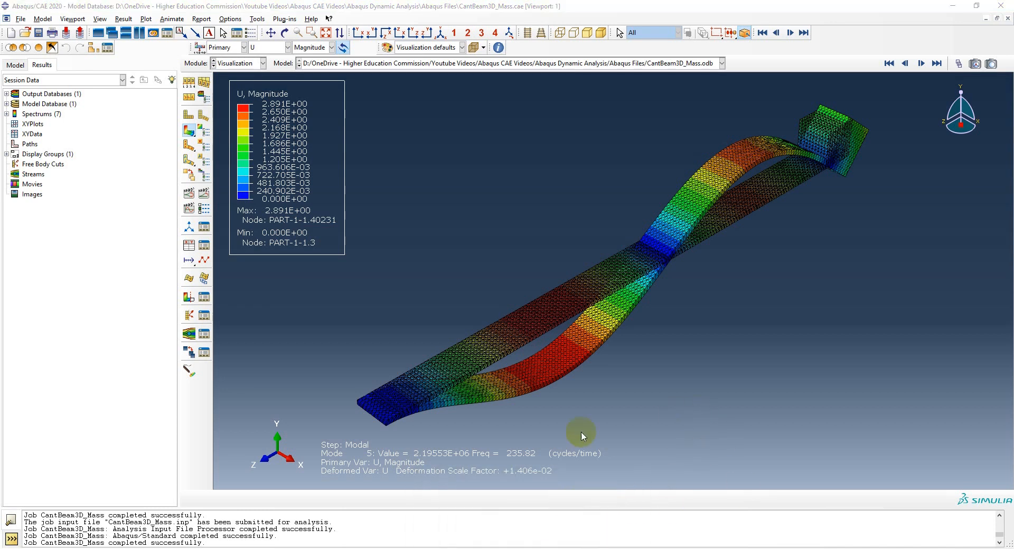
scroll(550, 393, "down", 1)
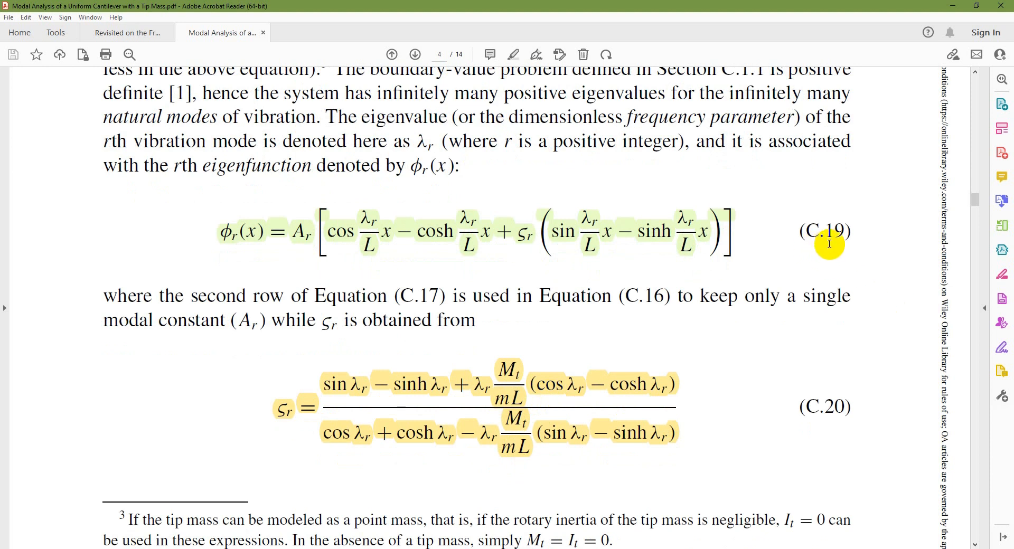